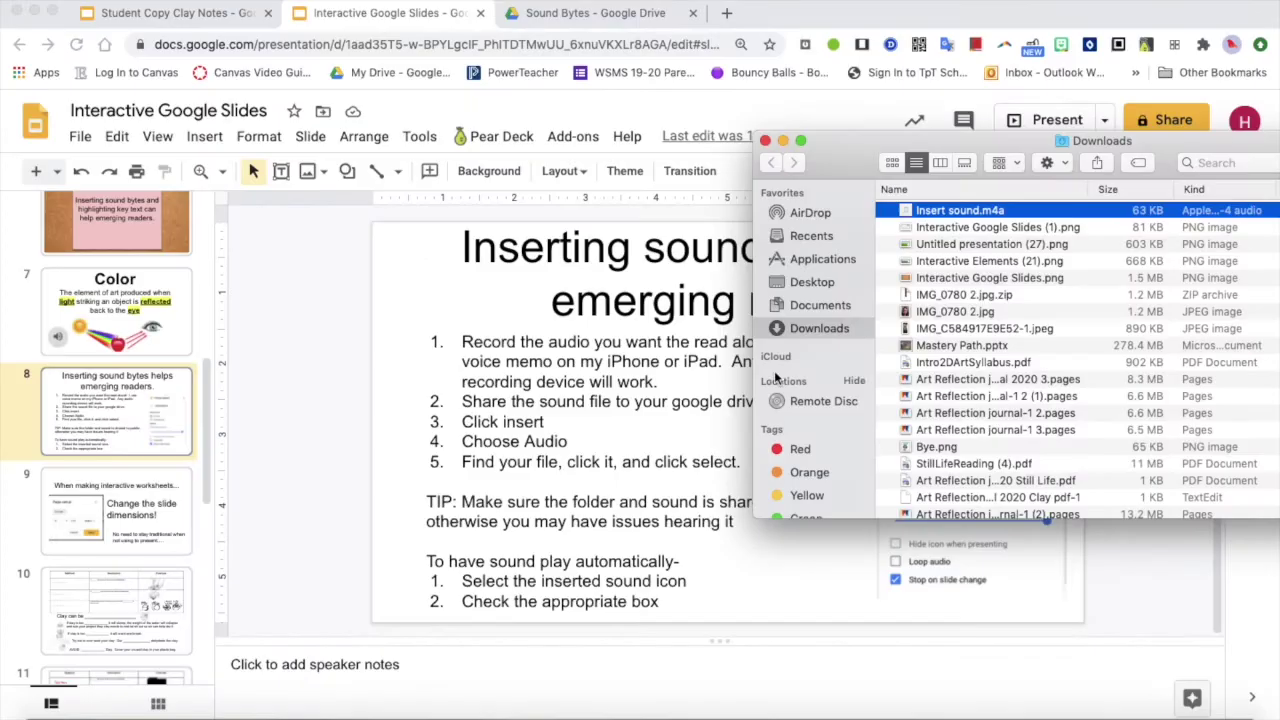
Step: Upload Insert sound.m4a from Downloads into the Sound Bytes Drive folder
{"action": "left_click", "coordinate": [454, 308]}
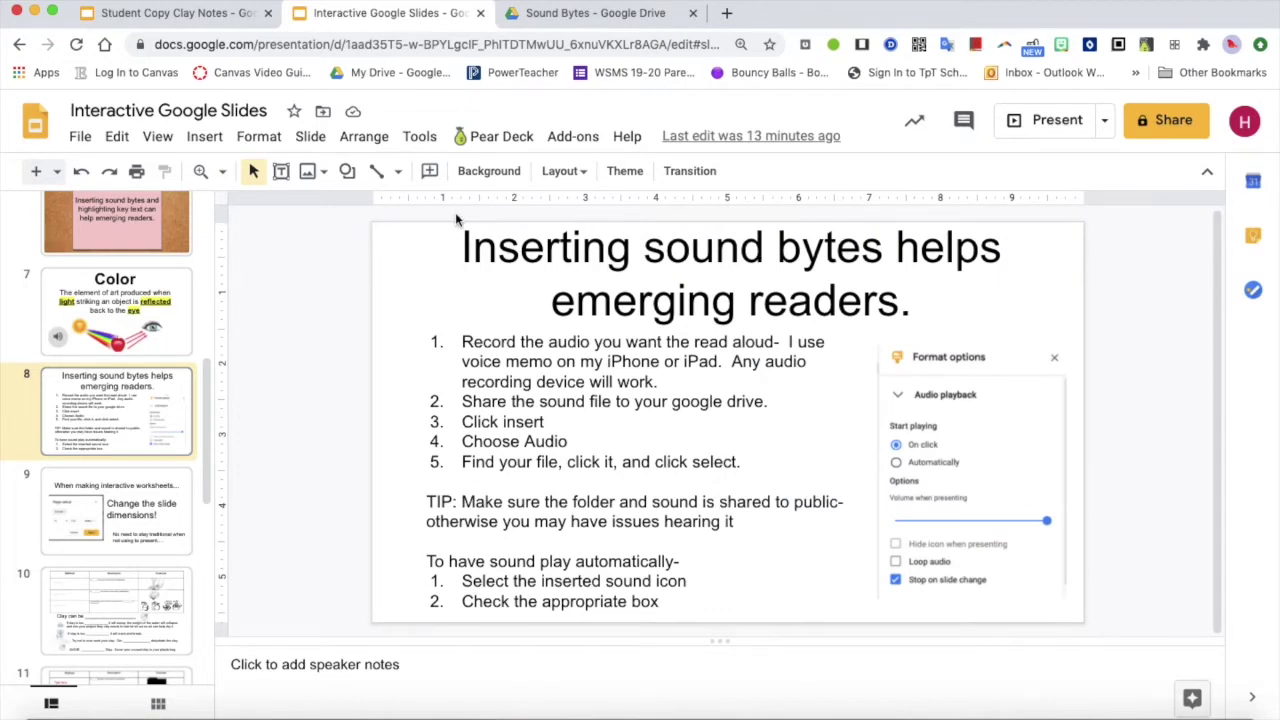
{"action": "left_click", "coordinate": [52, 705]}
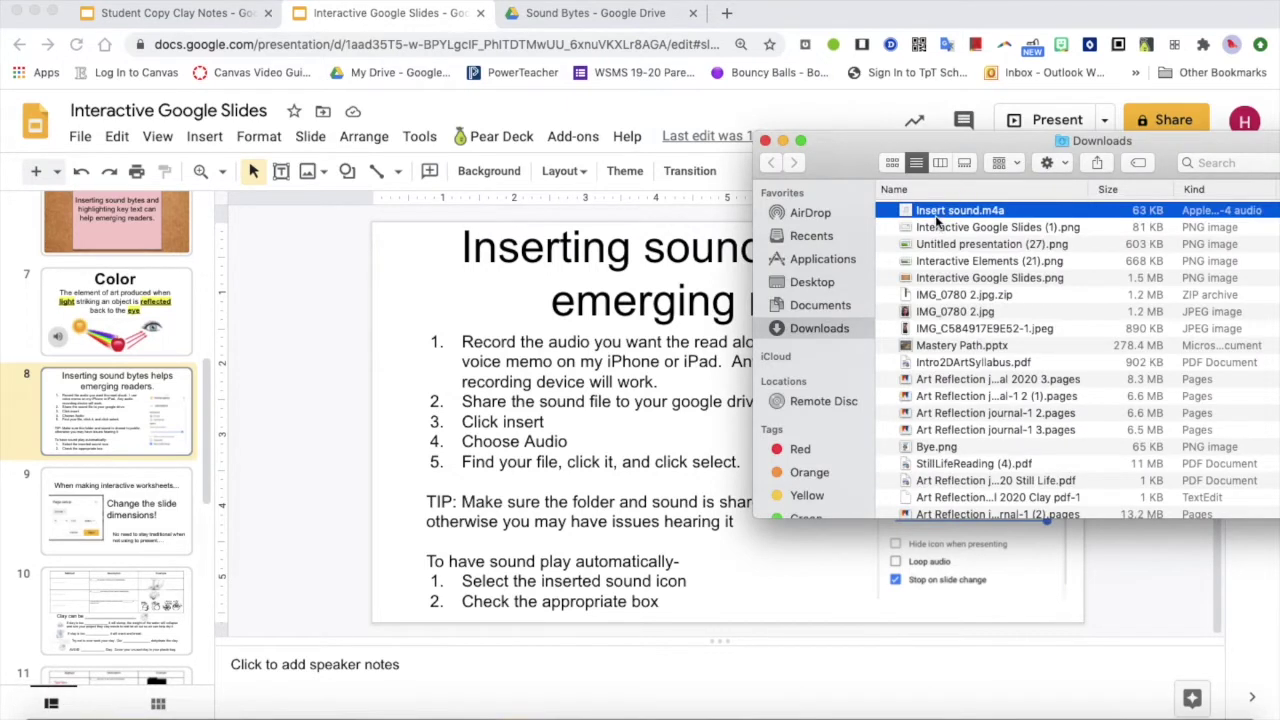
{"action": "left_click_drag", "start_coordinate": [935, 215], "coordinate": [554, 294]}
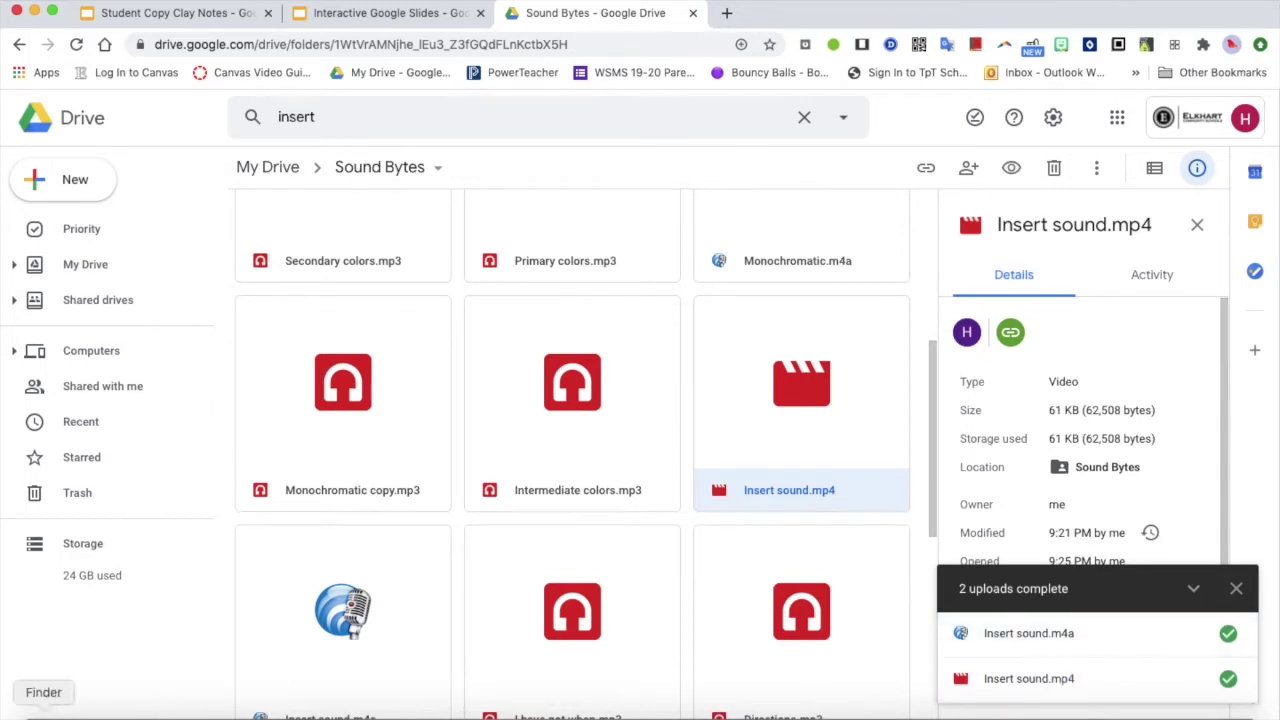
Step: Rename the file to Insert sound.mp3, keep the .mp3 extension, and upload it to Sound Bytes
{"action": "left_click", "coordinate": [43, 712]}
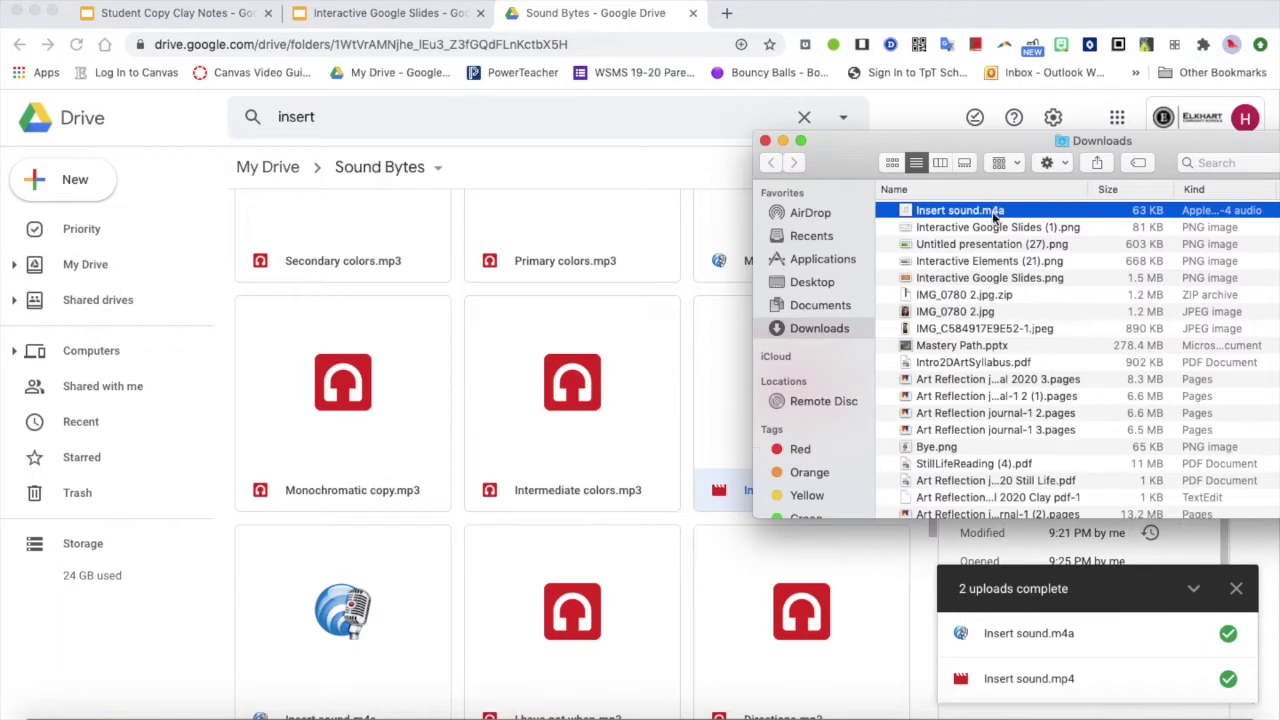
{"action": "left_click", "coordinate": [995, 212]}
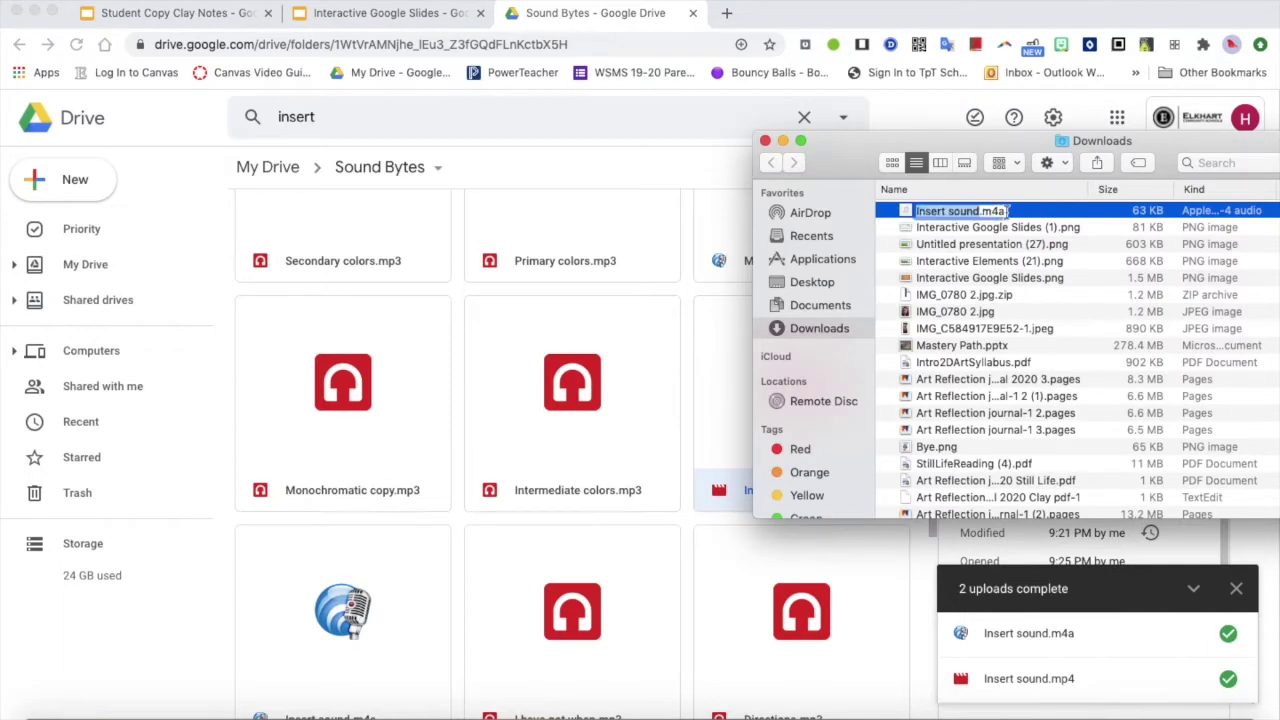
{"action": "left_click", "coordinate": [1007, 211]}
{"action": "key", "text": "BackSpace"}
{"action": "key", "text": "BackSpace"}
{"action": "type", "text": "p"}
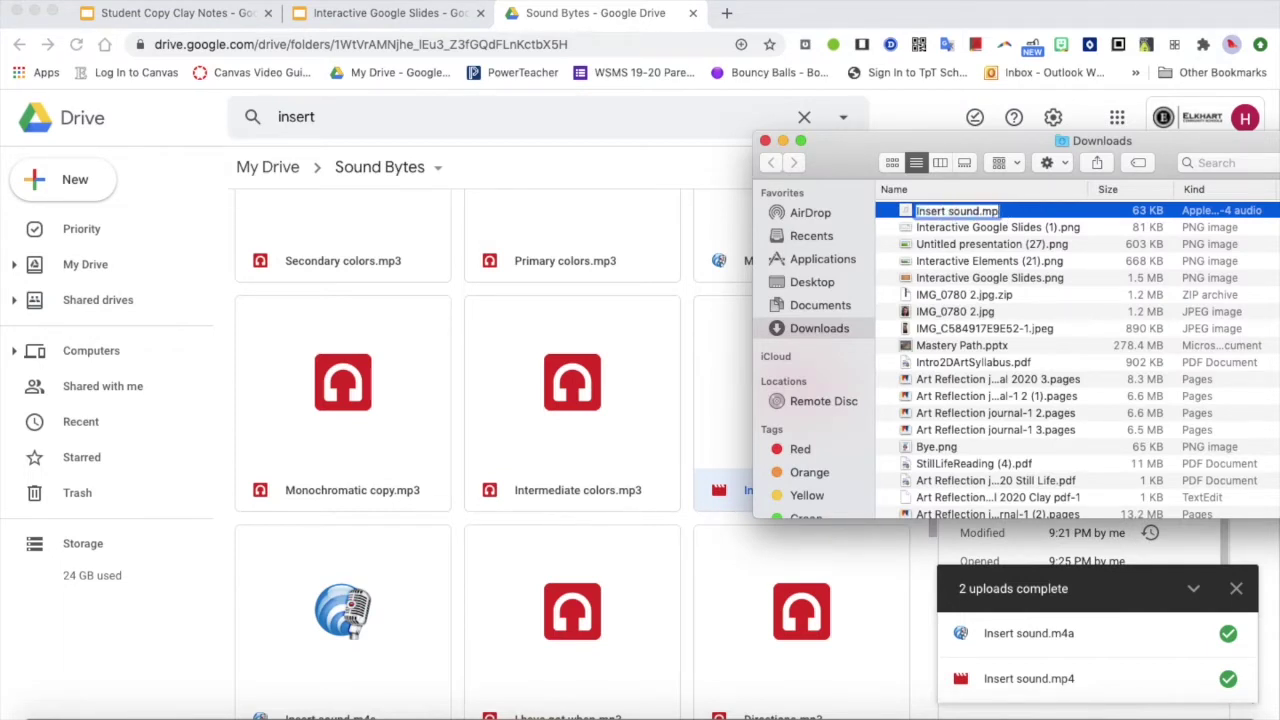
{"action": "type", "text": "3"}
{"action": "key", "text": "Return"}
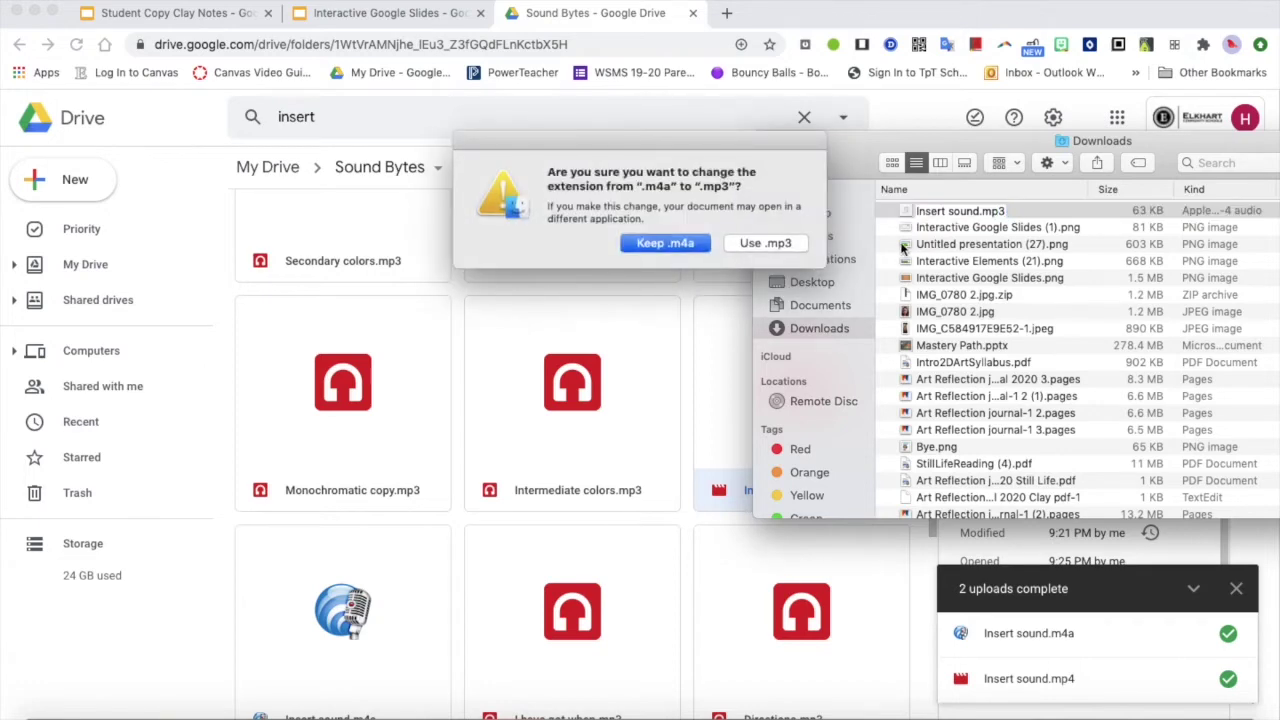
{"action": "left_click", "coordinate": [776, 249]}
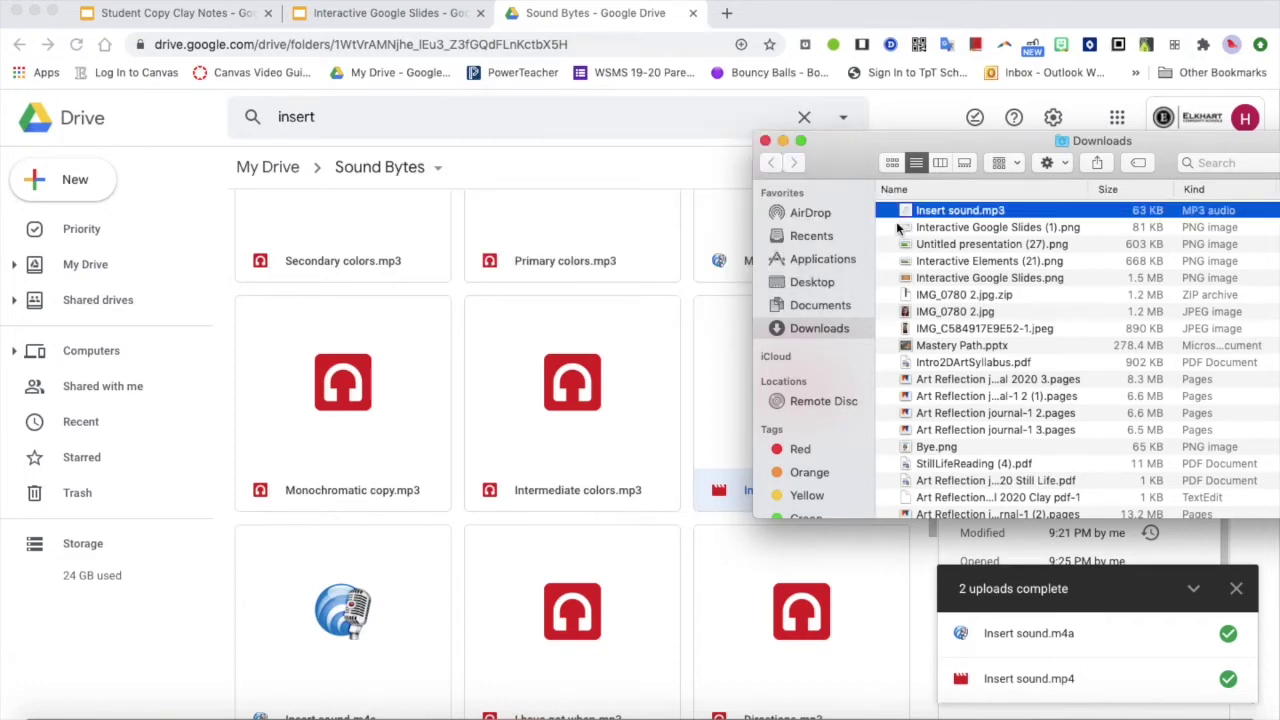
{"action": "left_click_drag", "start_coordinate": [916, 218], "coordinate": [604, 295]}
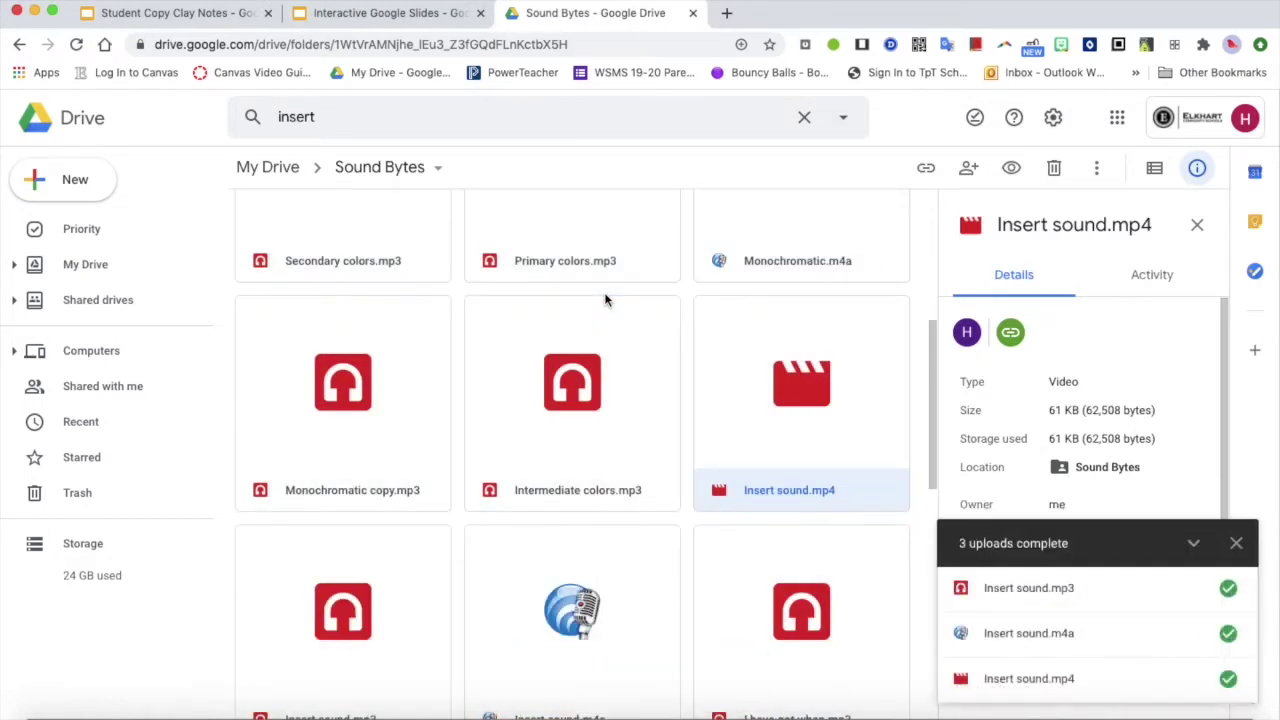
Step: In the presentation, choose Insert > Audio and browse the Drive audio files
{"action": "scroll", "coordinate": [576, 399], "scroll_direction": "down", "scroll_amount": 3}
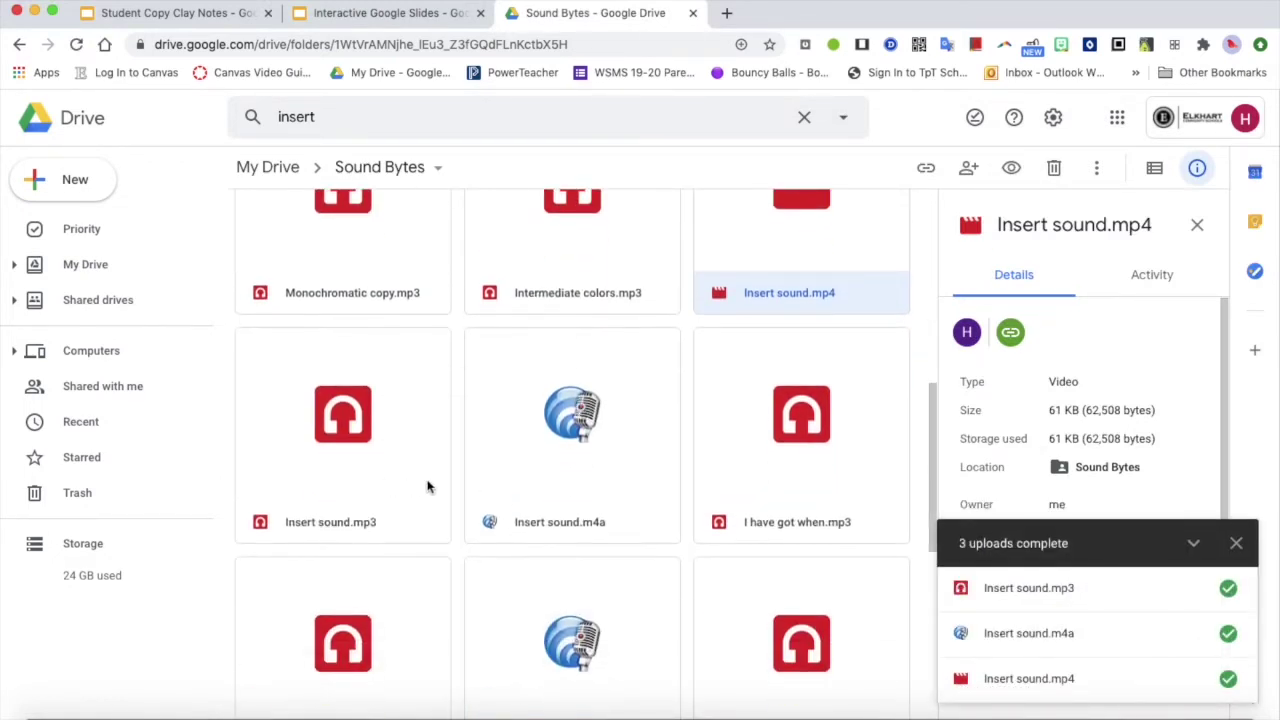
{"action": "left_click", "coordinate": [367, 17]}
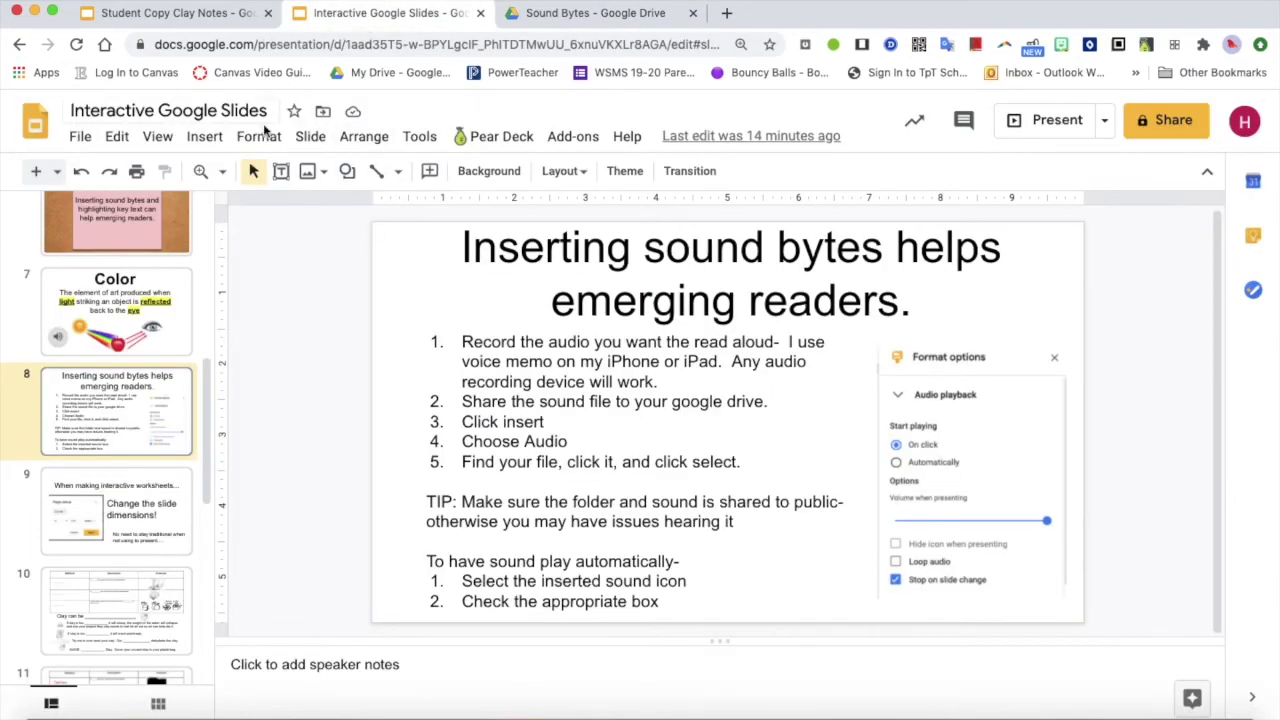
{"action": "left_click", "coordinate": [206, 137]}
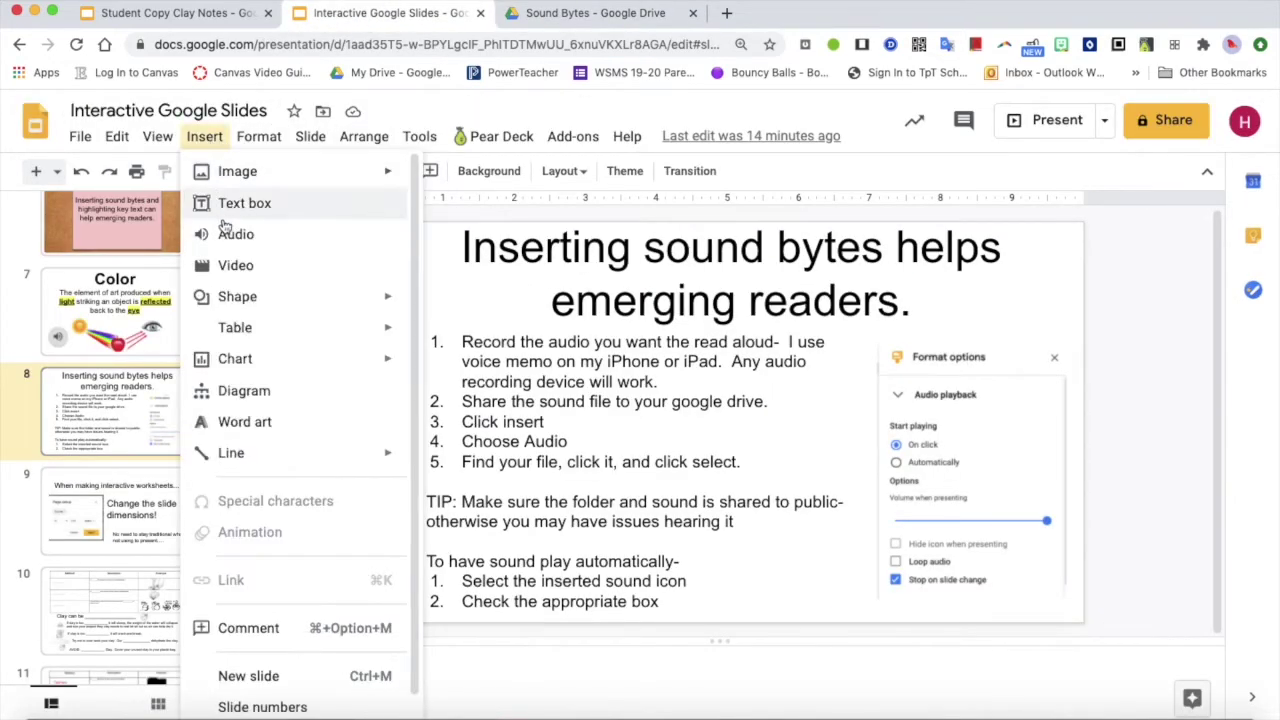
{"action": "left_click", "coordinate": [227, 237]}
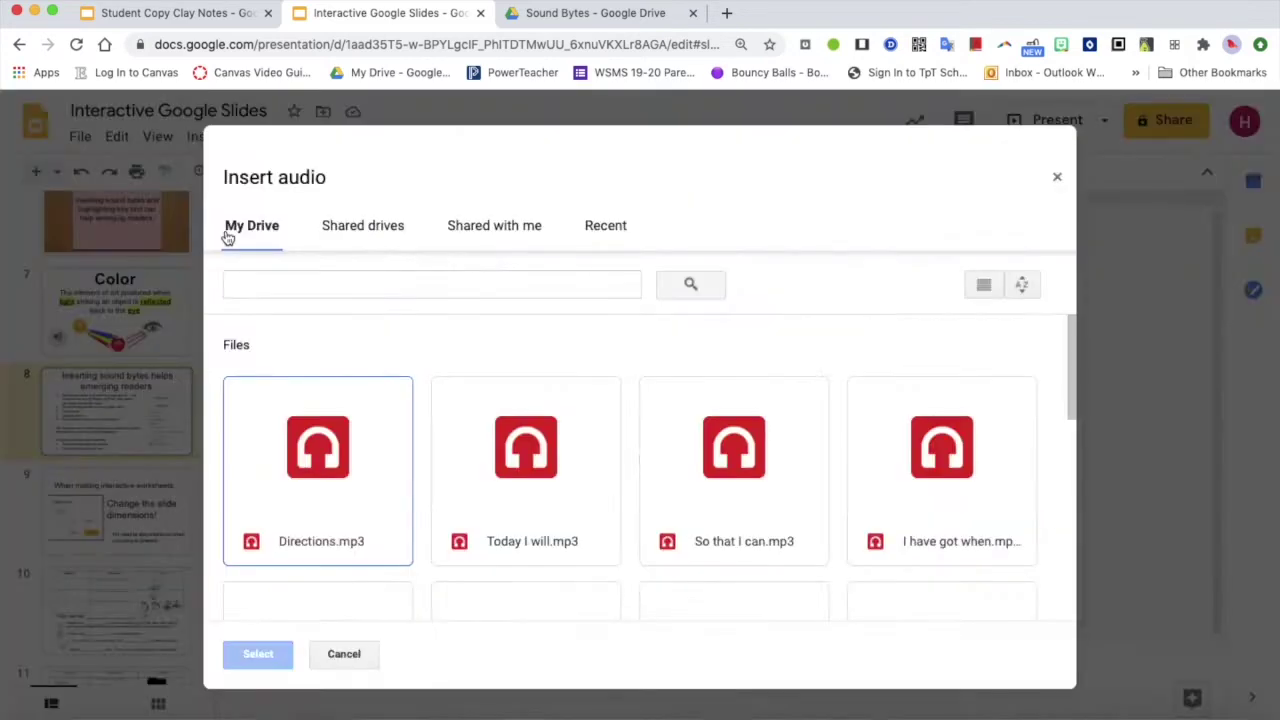
{"action": "scroll", "coordinate": [349, 403], "scroll_direction": "down", "scroll_amount": 3}
{"action": "scroll", "coordinate": [350, 405], "scroll_direction": "down", "scroll_amount": 3}
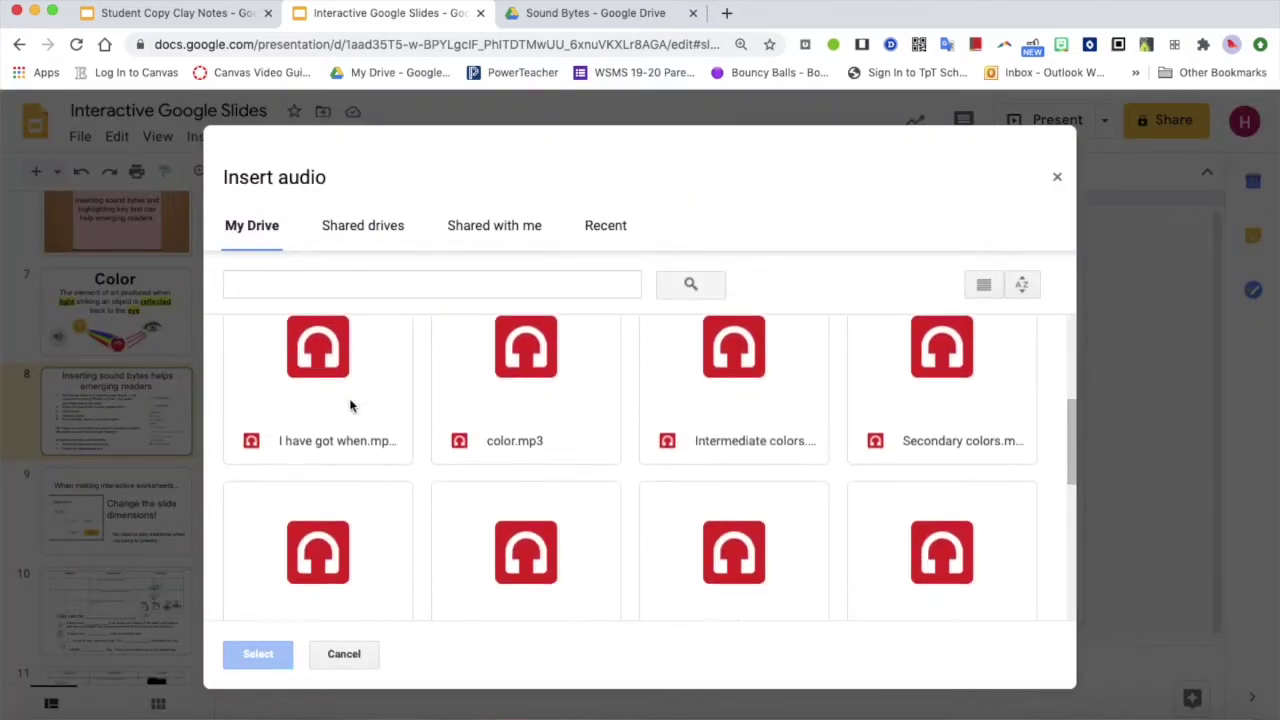
{"action": "scroll", "coordinate": [350, 405], "scroll_direction": "up", "scroll_amount": 1}
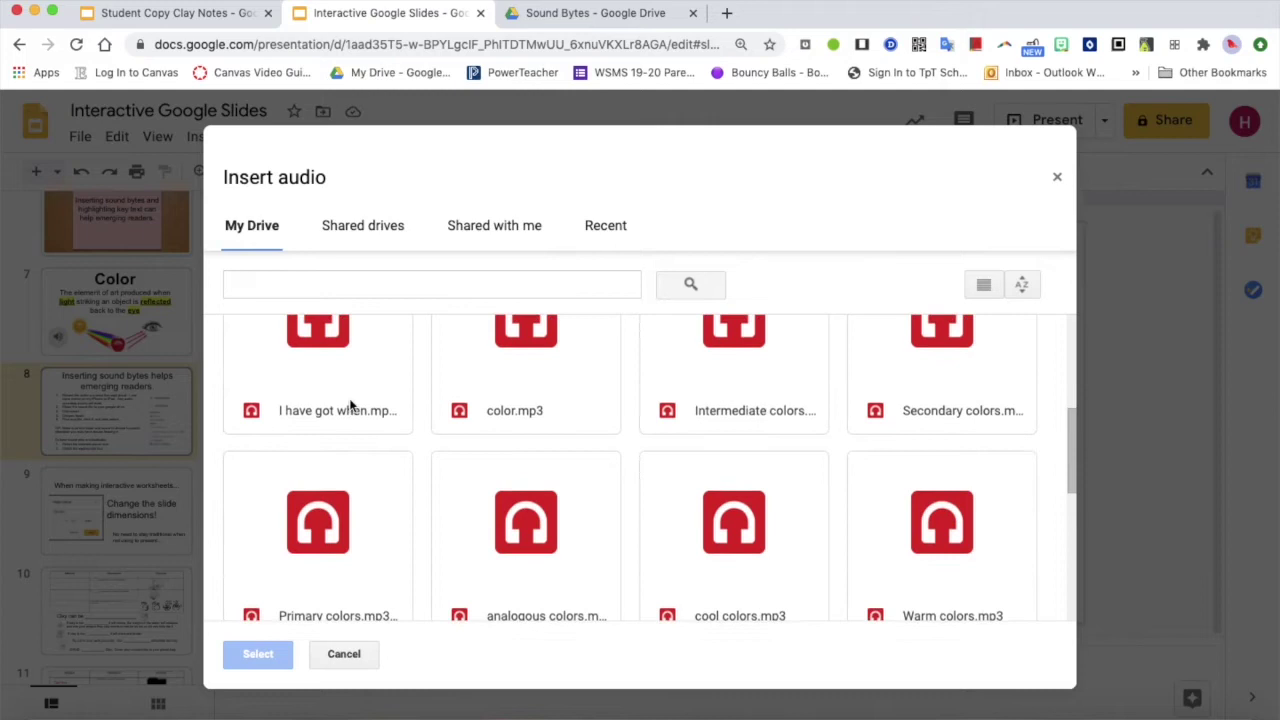
{"action": "scroll", "coordinate": [350, 405], "scroll_direction": "down", "scroll_amount": 1}
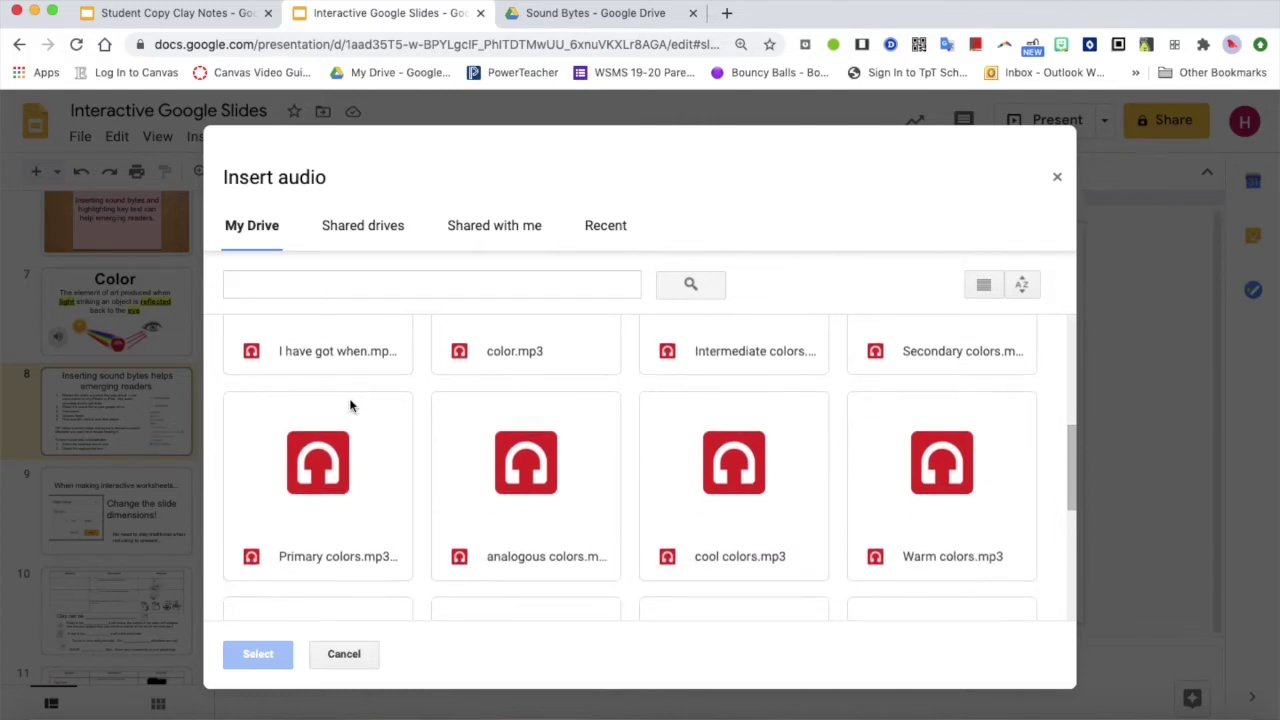
{"action": "scroll", "coordinate": [350, 405], "scroll_direction": "down", "scroll_amount": 3}
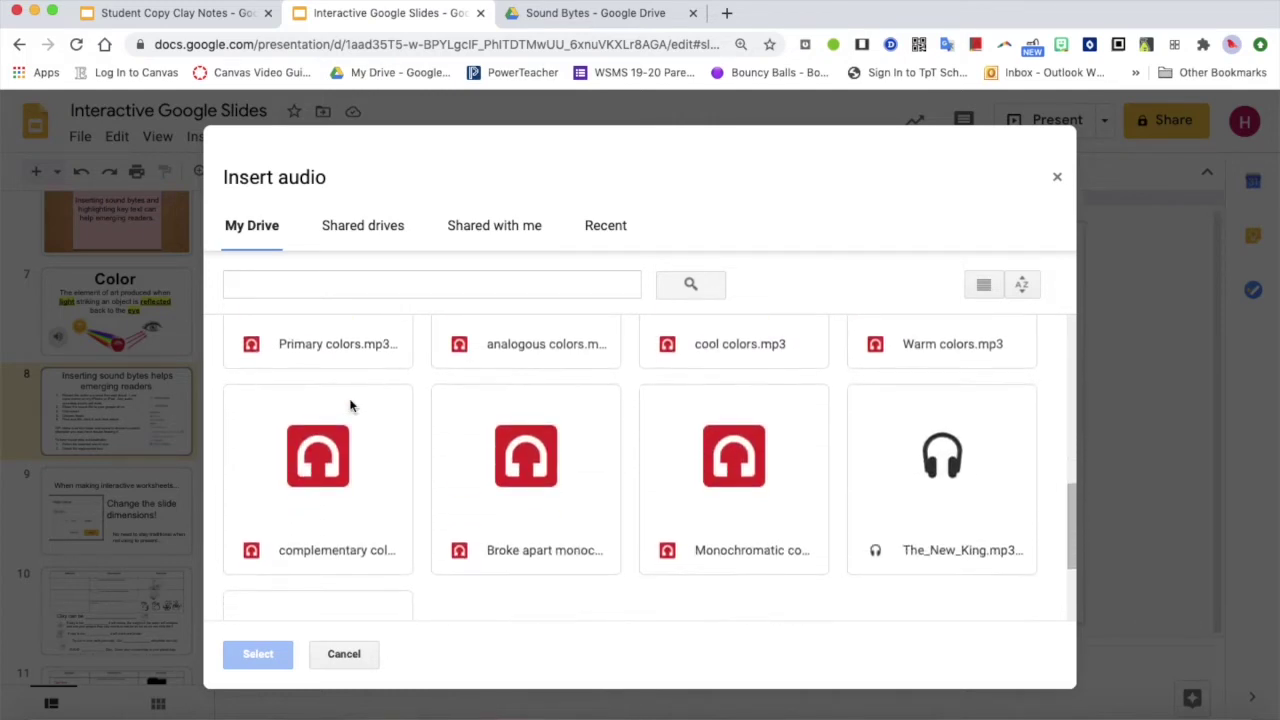
{"action": "scroll", "coordinate": [350, 405], "scroll_direction": "down", "scroll_amount": 3}
{"action": "scroll", "coordinate": [350, 405], "scroll_direction": "up", "scroll_amount": 2}
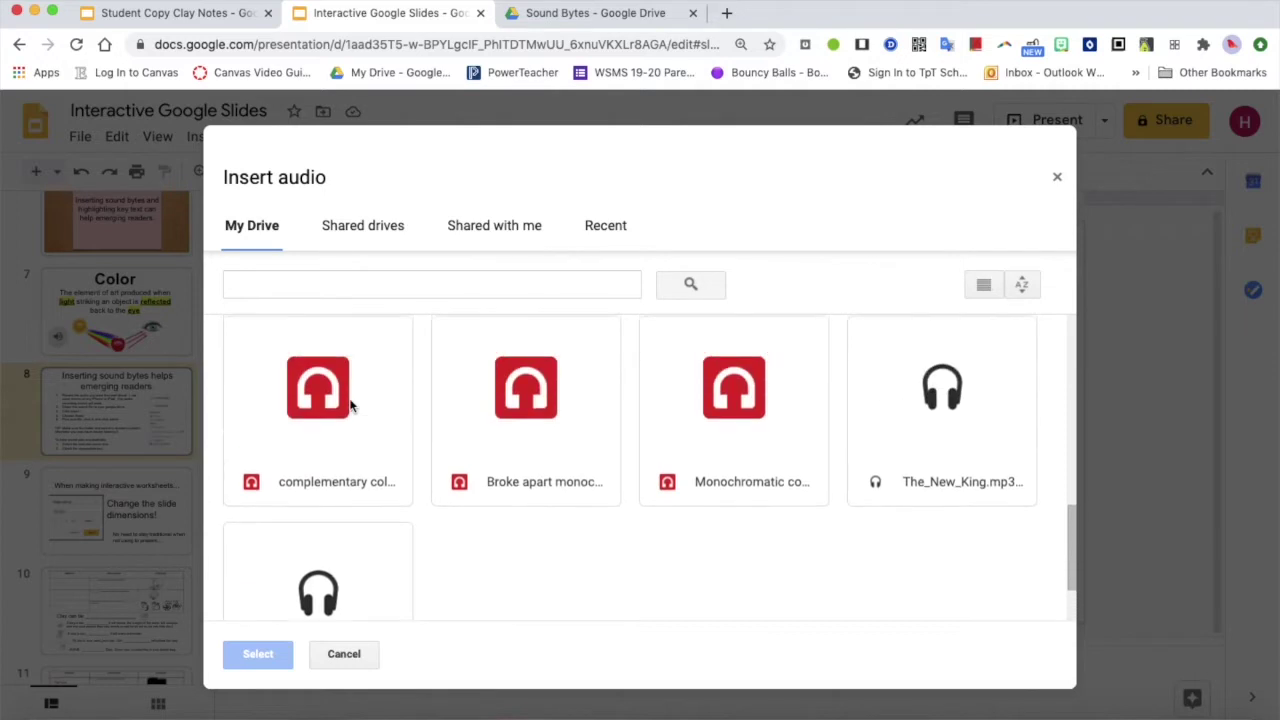
{"action": "scroll", "coordinate": [350, 405], "scroll_direction": "up", "scroll_amount": 6}
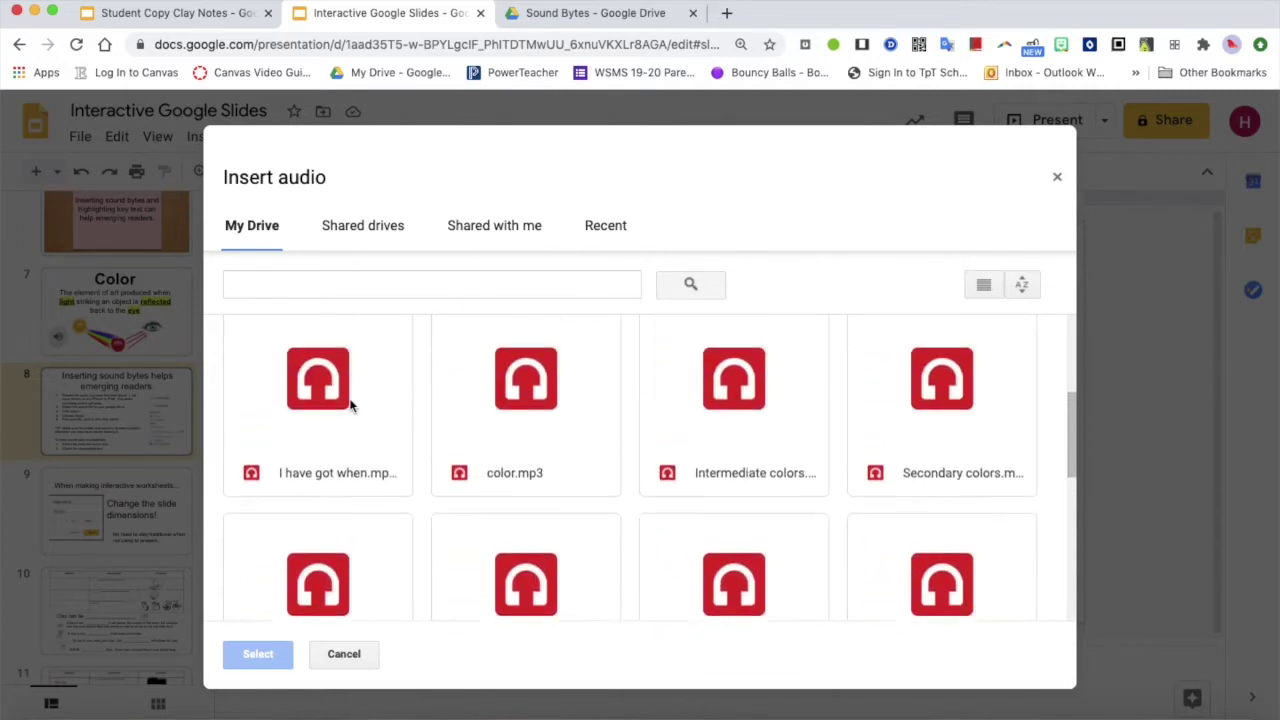
{"action": "scroll", "coordinate": [350, 405], "scroll_direction": "up", "scroll_amount": 4}
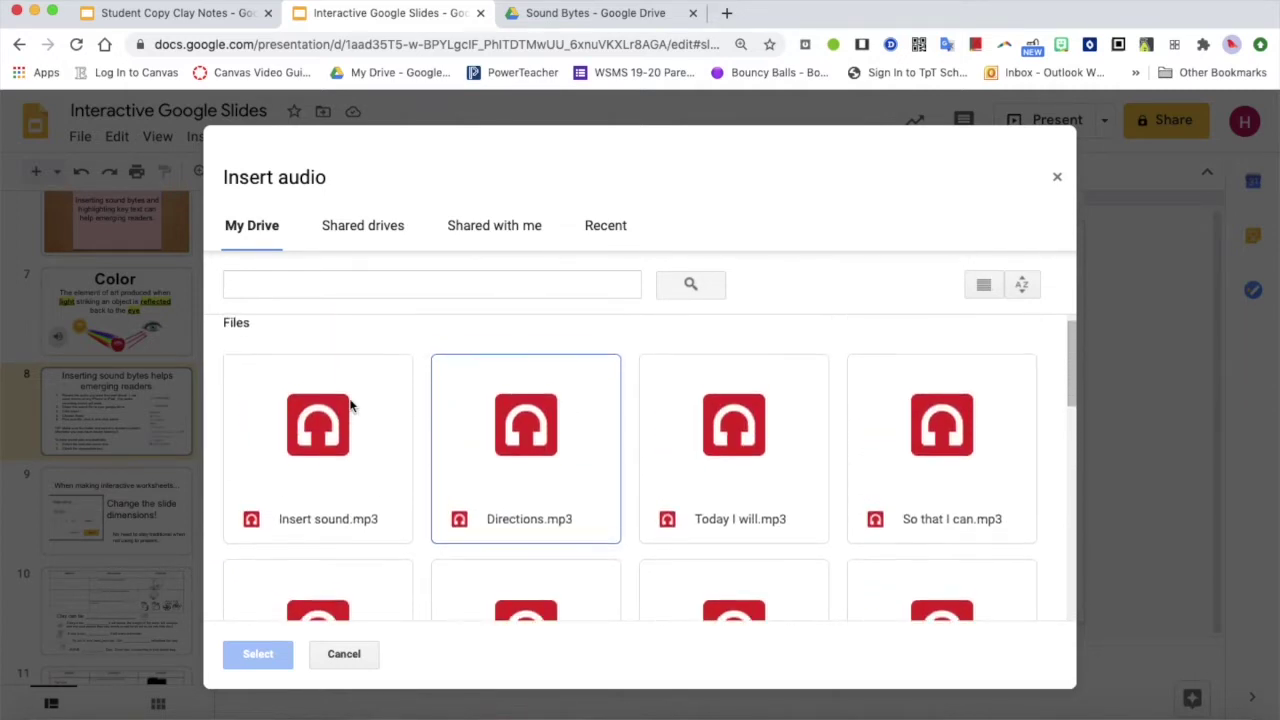
Step: Search for 'insert' and add Insert sound.mp3 to the slide
{"action": "left_click", "coordinate": [352, 288]}
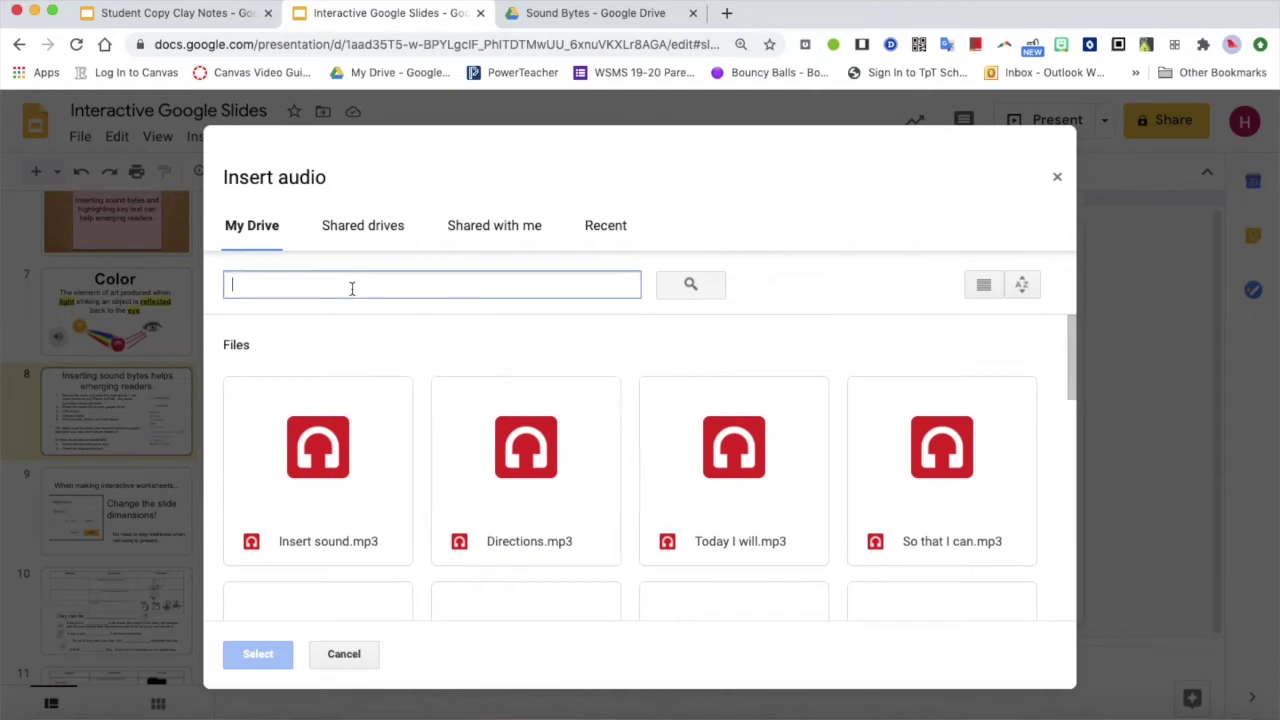
{"action": "type", "text": "insert"}
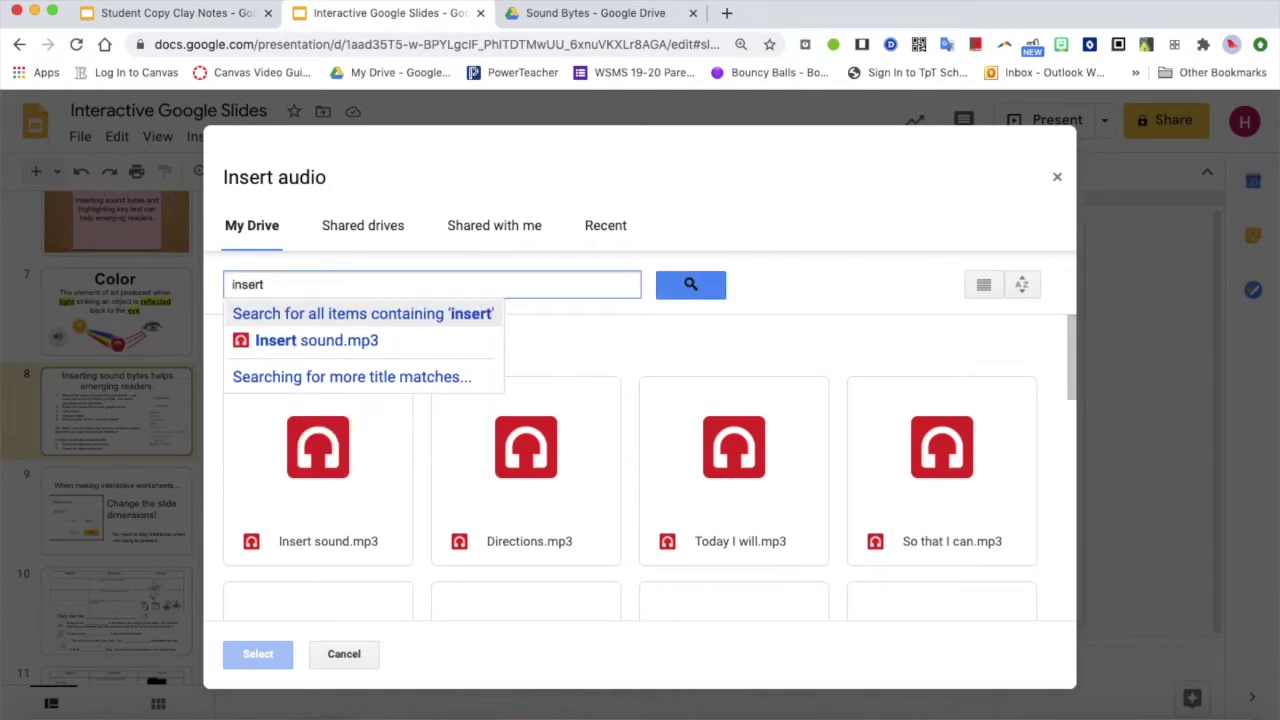
{"action": "left_click", "coordinate": [322, 472]}
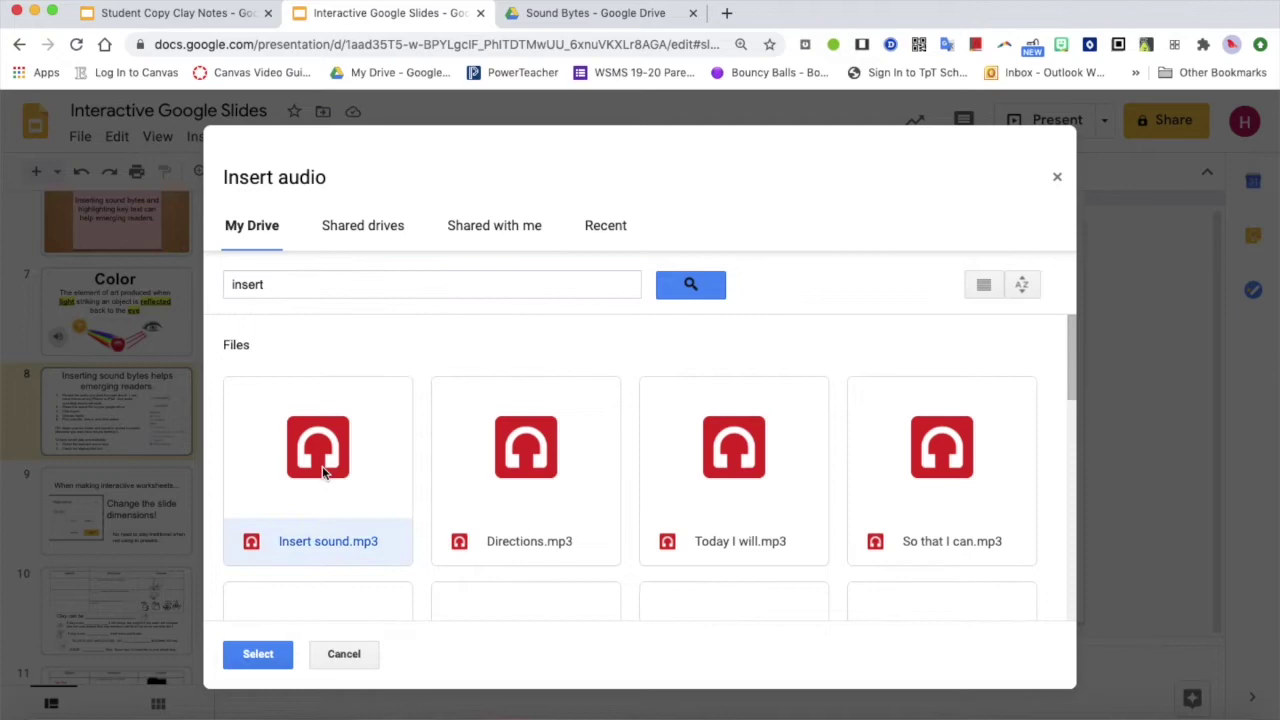
{"action": "left_click", "coordinate": [257, 654]}
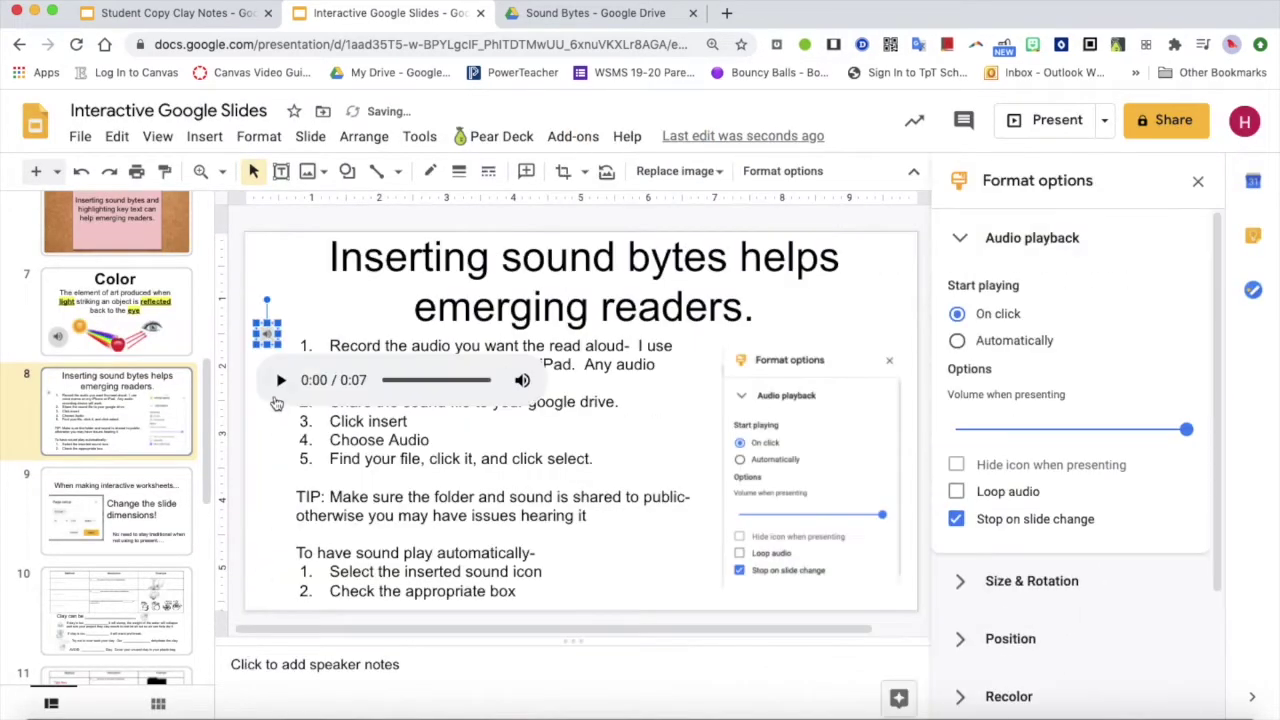
Step: Enlarge the audio icon, set it to autoplay and hide when presenting, then present full screen
{"action": "mouse_move", "coordinate": [291, 314]}
{"action": "left_mouse_down"}
{"action": "mouse_move", "coordinate": [330, 272]}
{"action": "mouse_move", "coordinate": [304, 295]}
{"action": "left_mouse_up"}
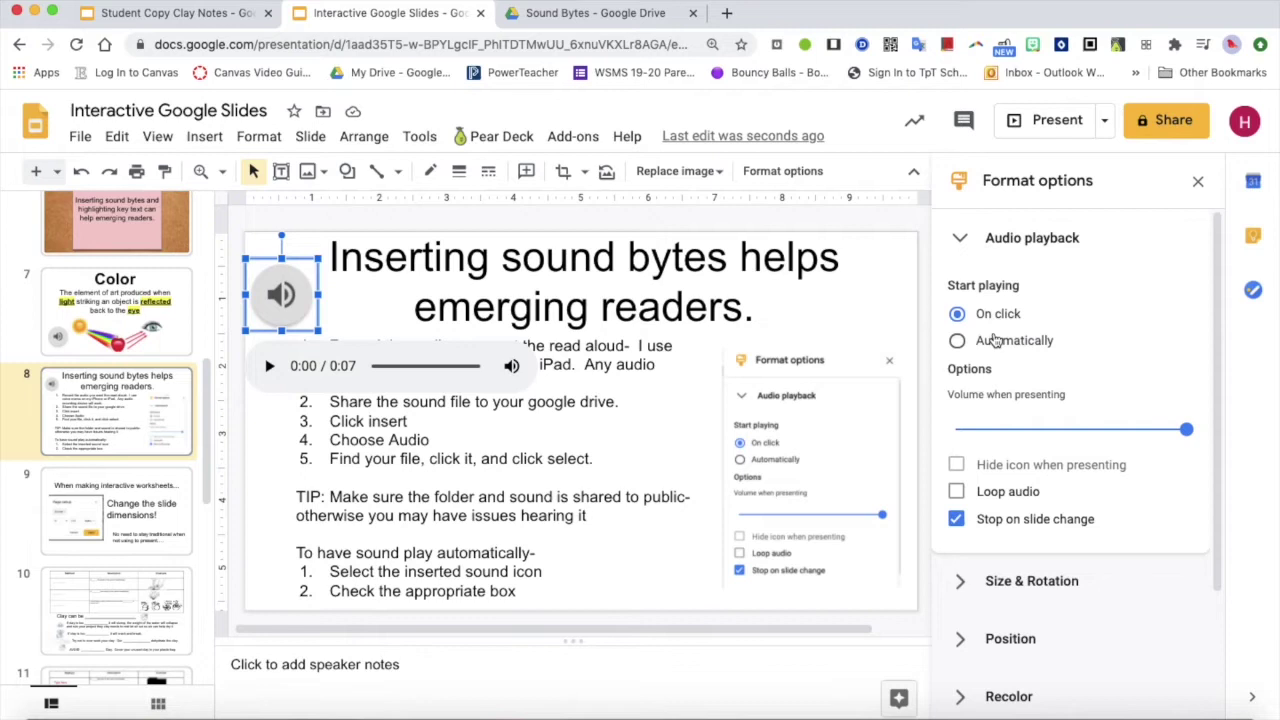
{"action": "left_click", "coordinate": [995, 342]}
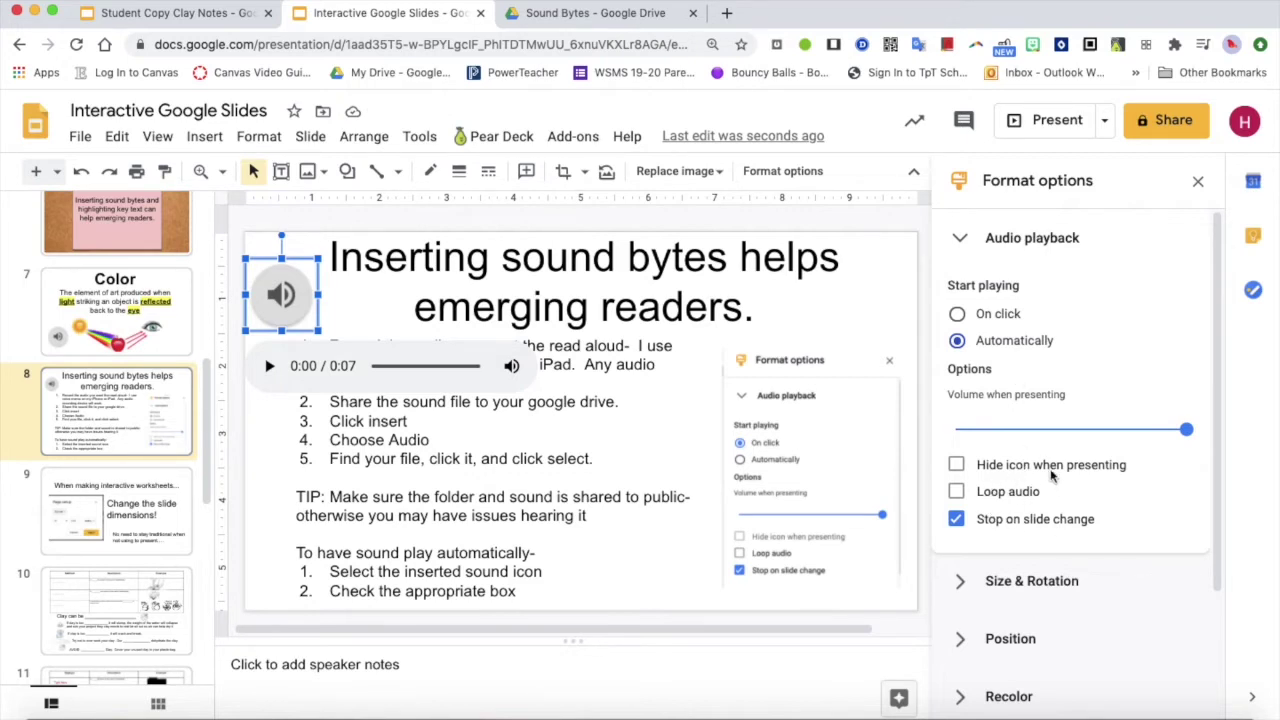
{"action": "left_click", "coordinate": [956, 467]}
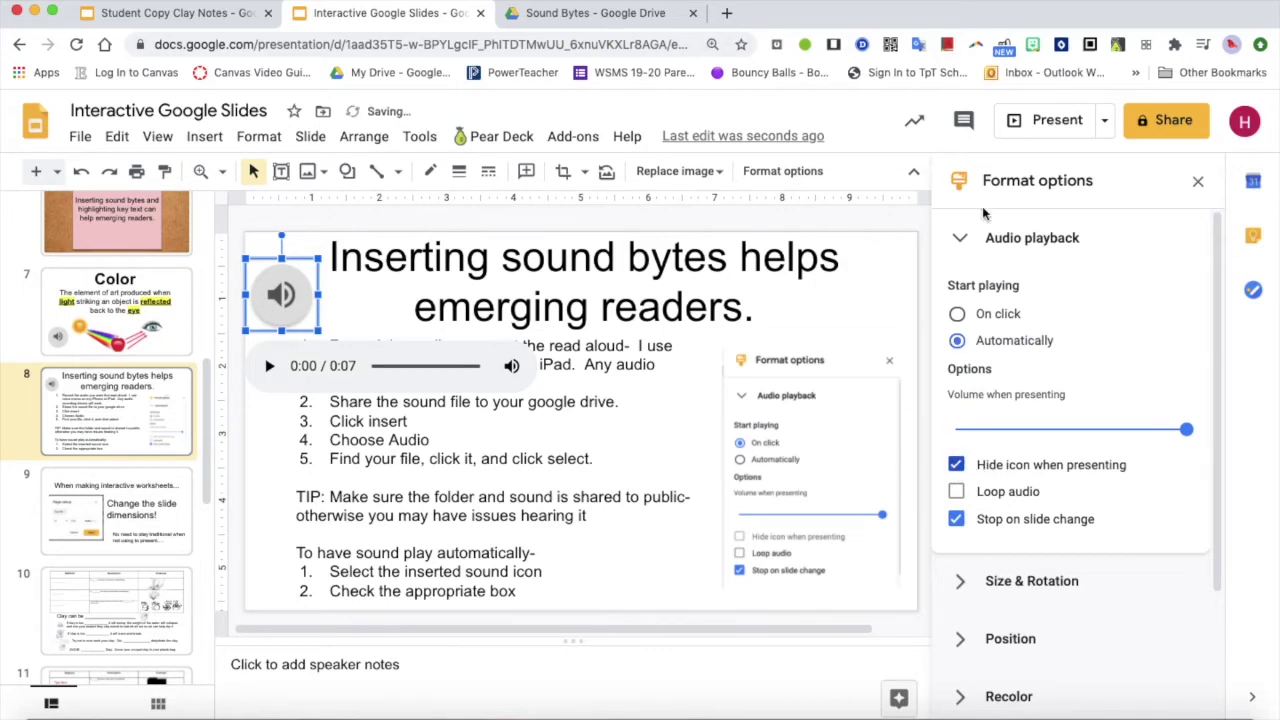
{"action": "left_click", "coordinate": [1030, 127]}
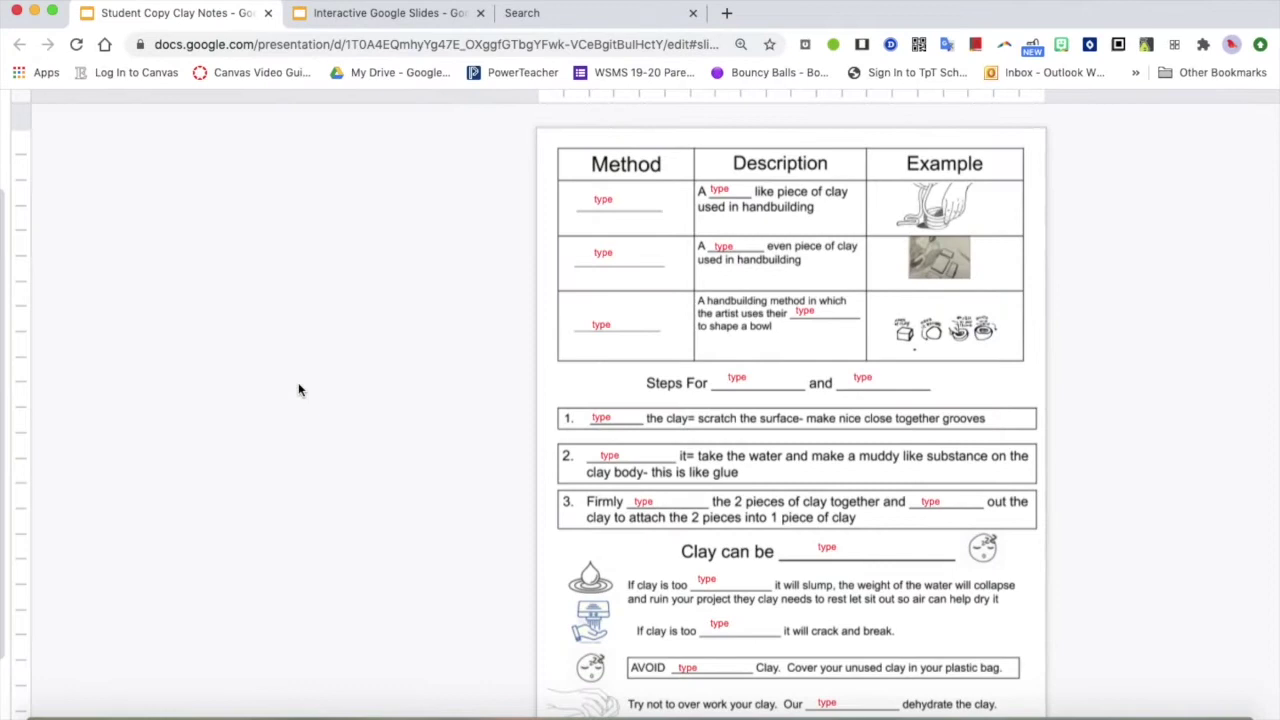
Step: Set a custom 10 × 10 page size via File > Page setup
{"action": "left_click", "coordinate": [323, 20]}
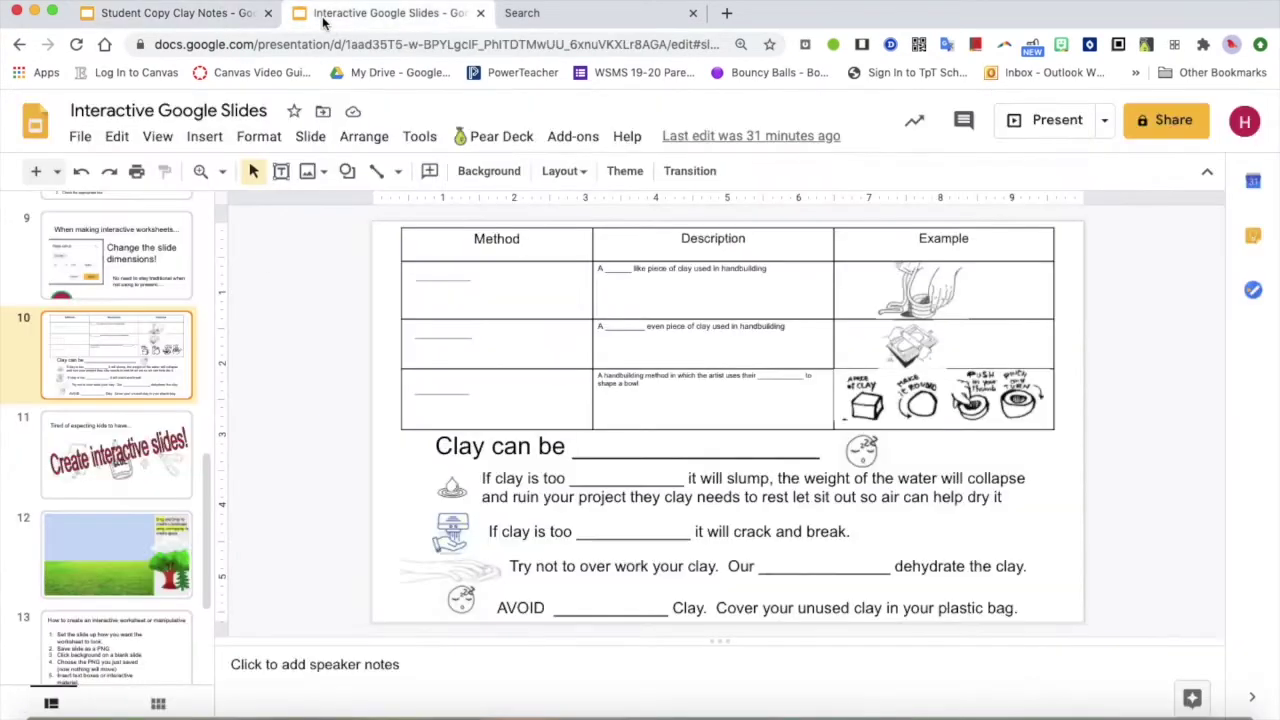
{"action": "left_click", "coordinate": [81, 140]}
{"action": "scroll", "coordinate": [135, 540], "scroll_direction": "down", "scroll_amount": 2}
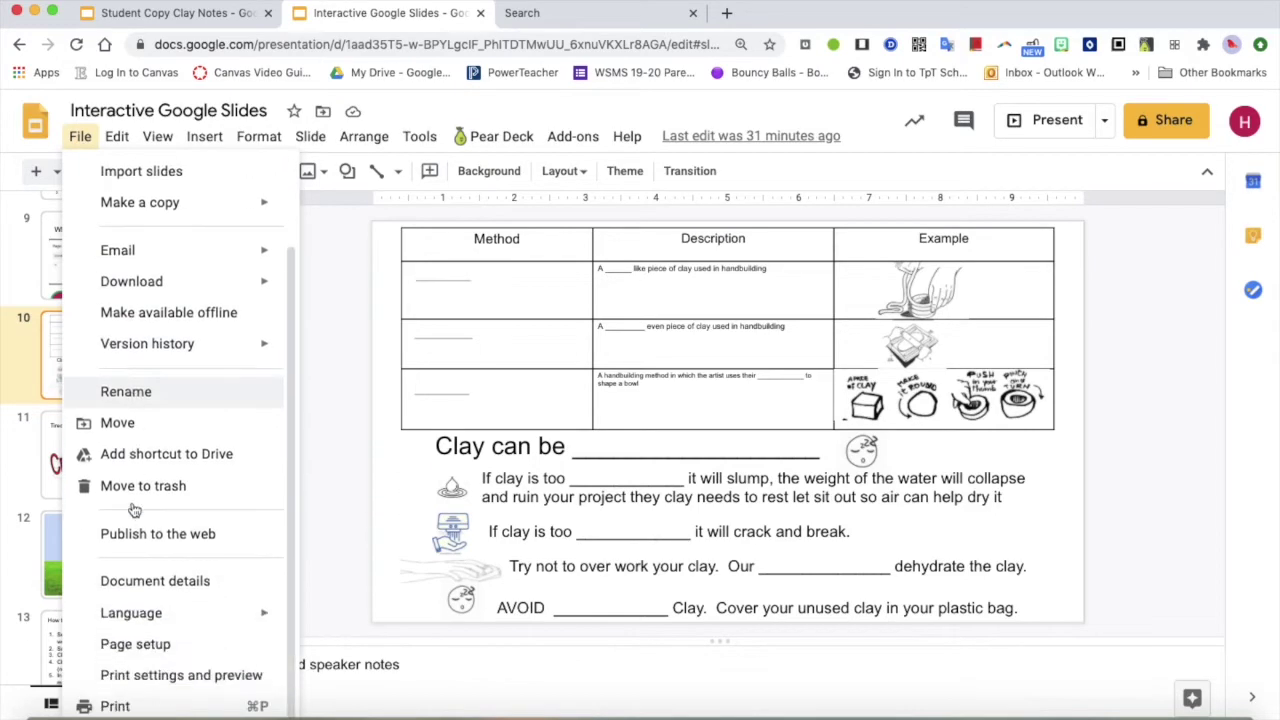
{"action": "left_click", "coordinate": [135, 644]}
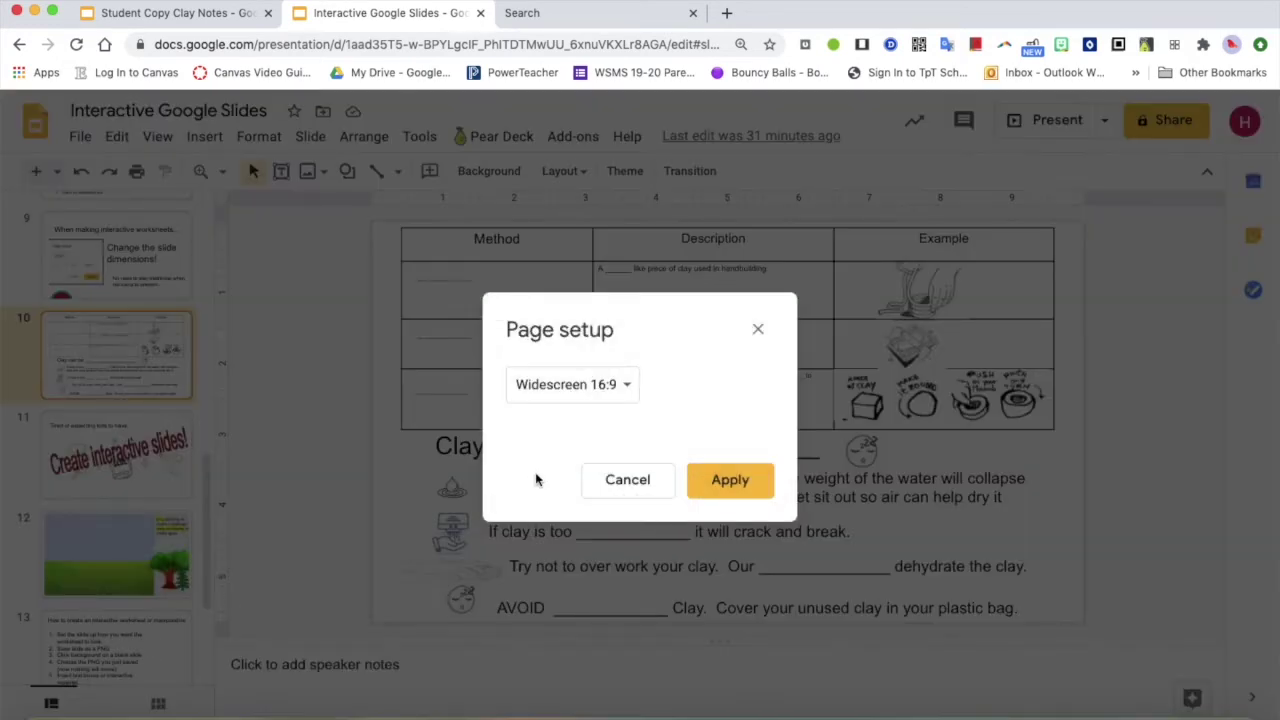
{"action": "left_click", "coordinate": [625, 389]}
{"action": "left_click", "coordinate": [608, 447]}
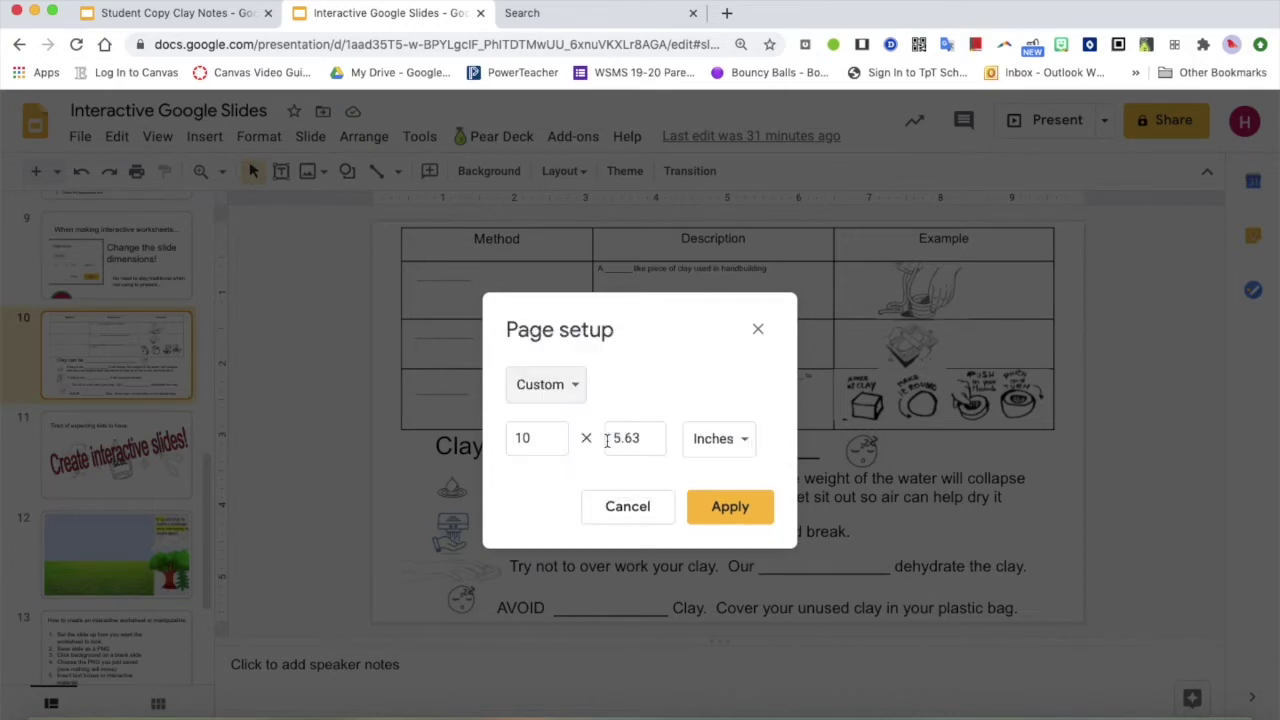
{"action": "left_click", "coordinate": [561, 443]}
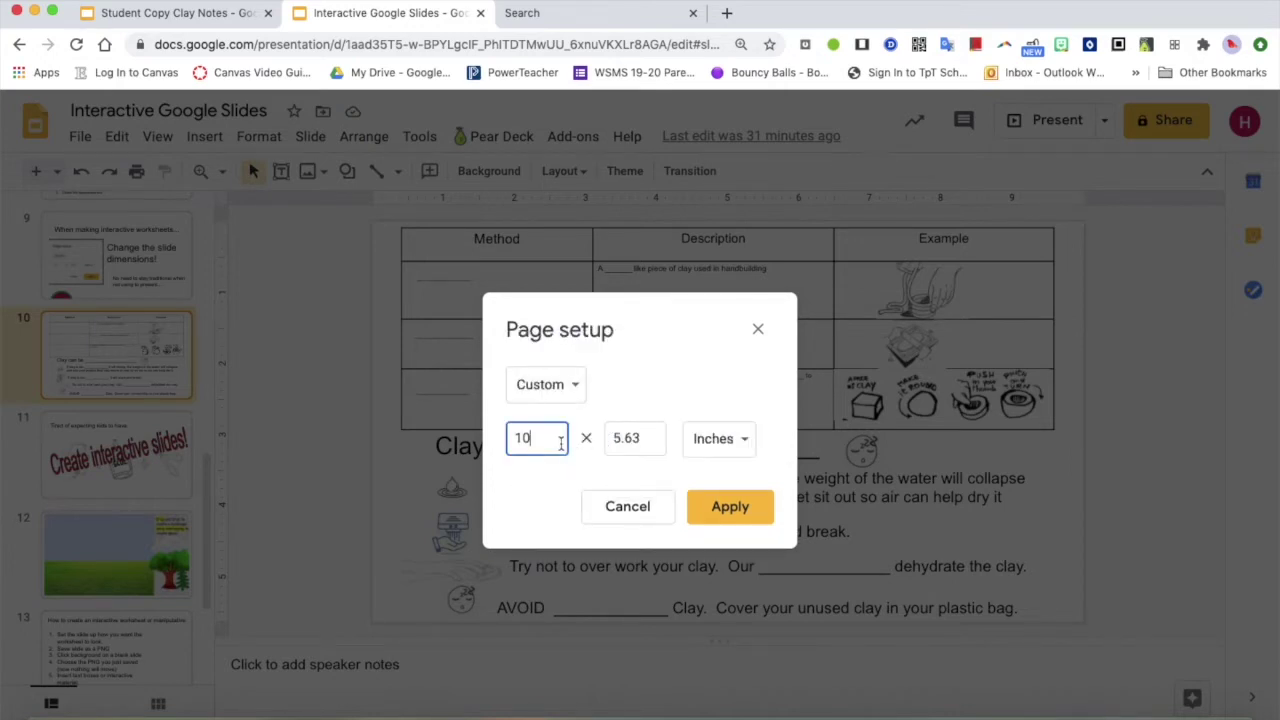
{"action": "double_click", "coordinate": [618, 439]}
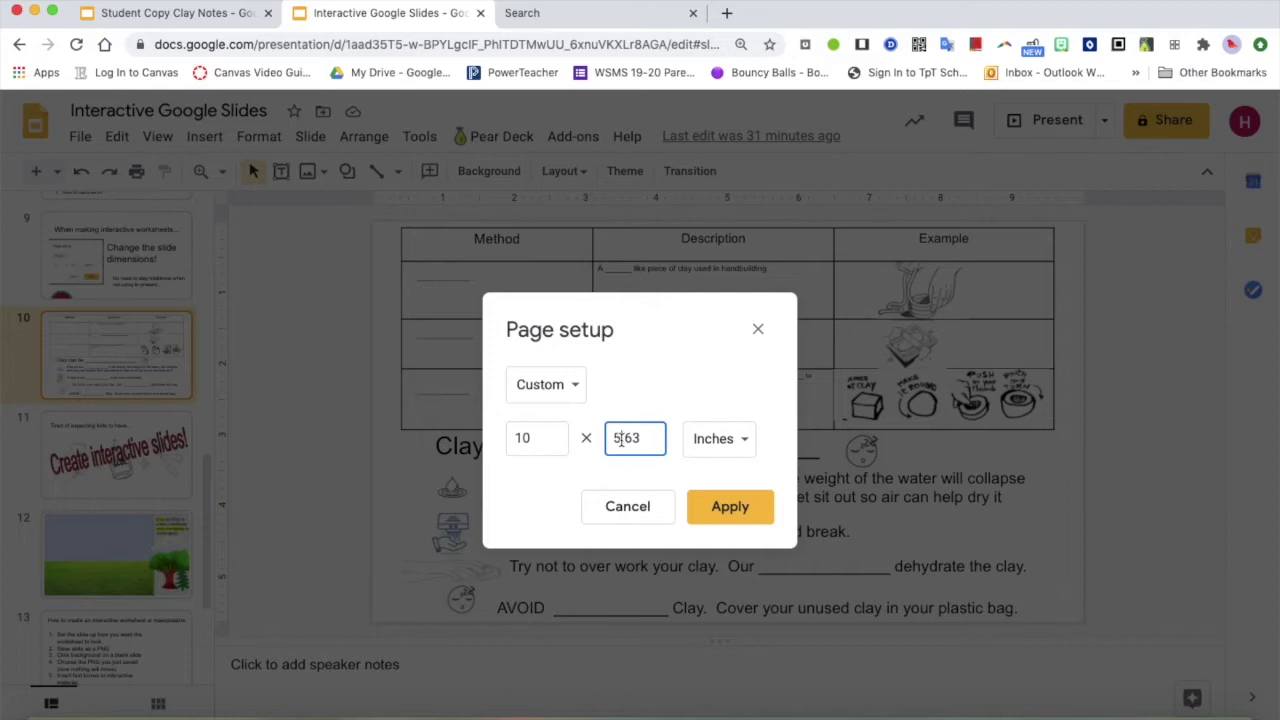
{"action": "type", "text": "10"}
{"action": "key", "text": "Return"}
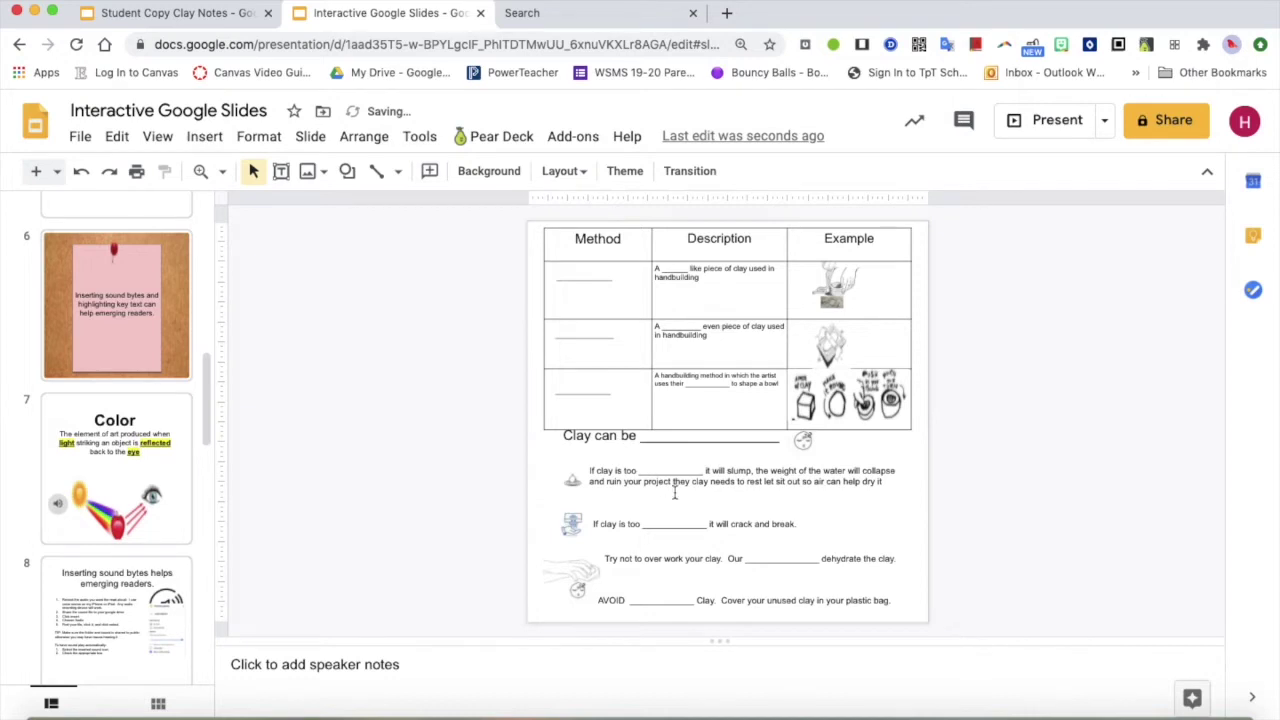
Step: Apply a custom 8.5 × 11 page size, then undo the change
{"action": "left_click", "coordinate": [80, 138]}
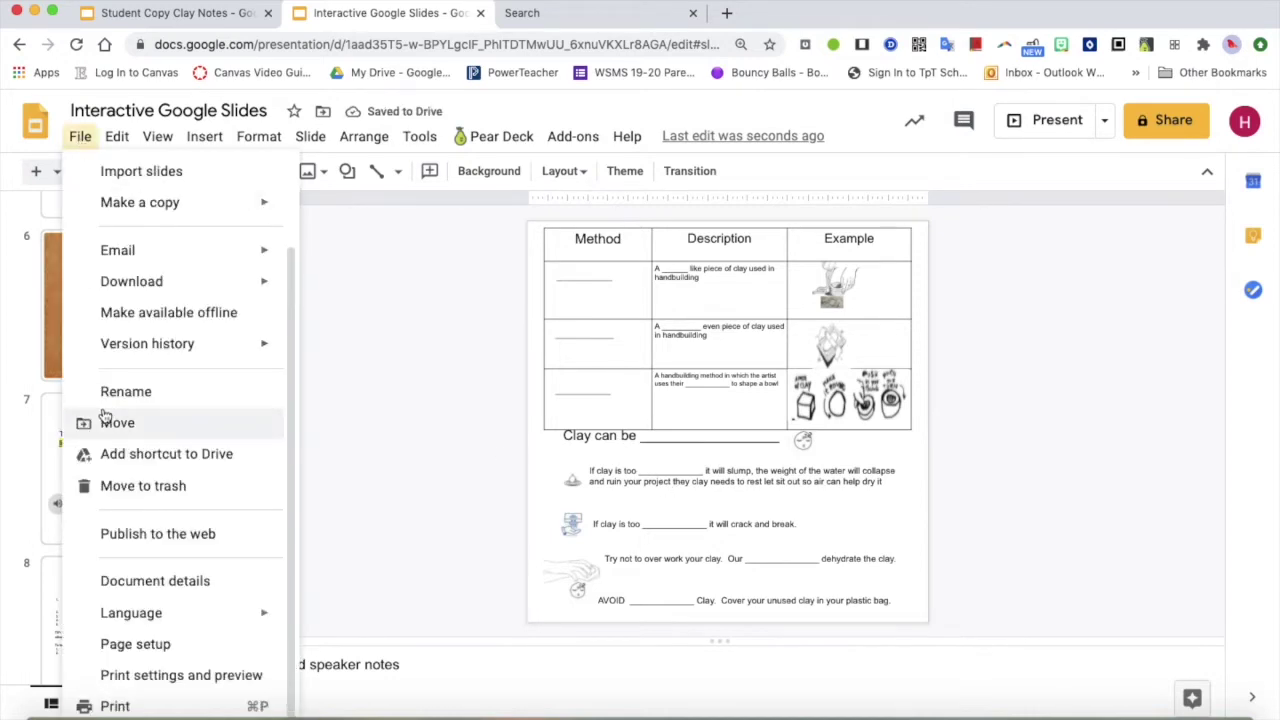
{"action": "left_click", "coordinate": [140, 645]}
{"action": "left_click", "coordinate": [612, 381]}
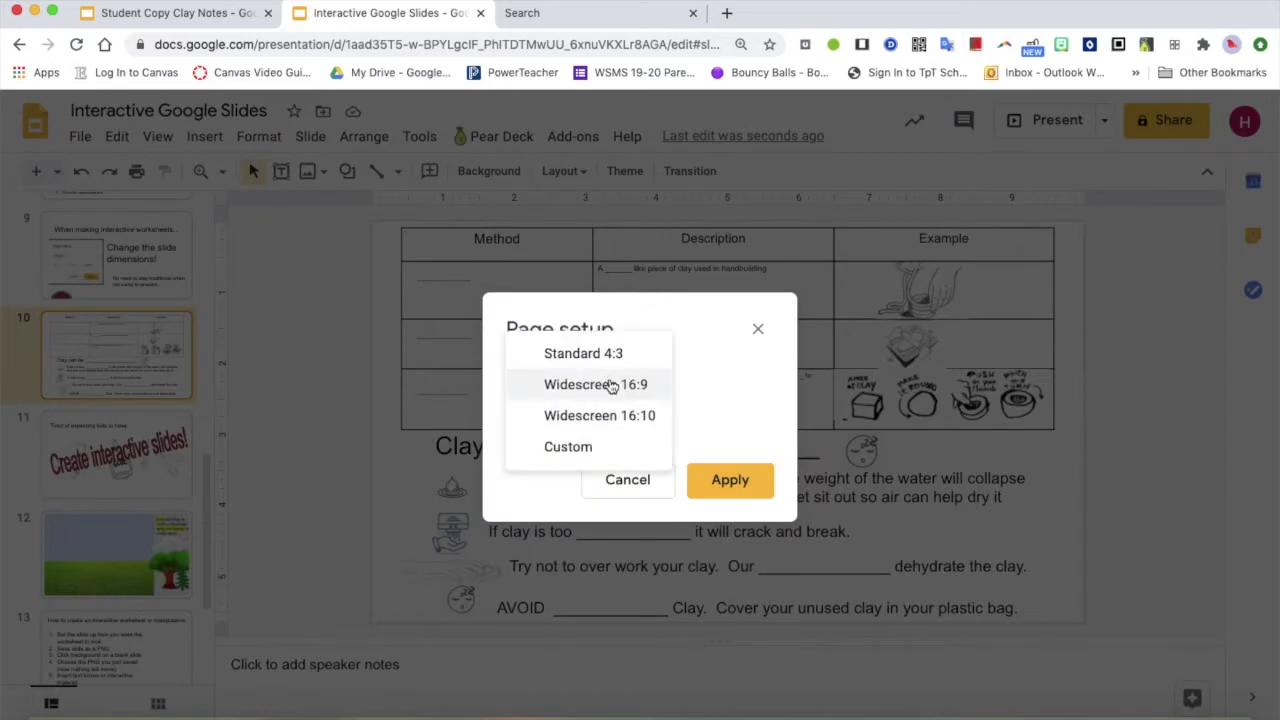
{"action": "left_click", "coordinate": [594, 448]}
{"action": "double_click", "coordinate": [546, 443]}
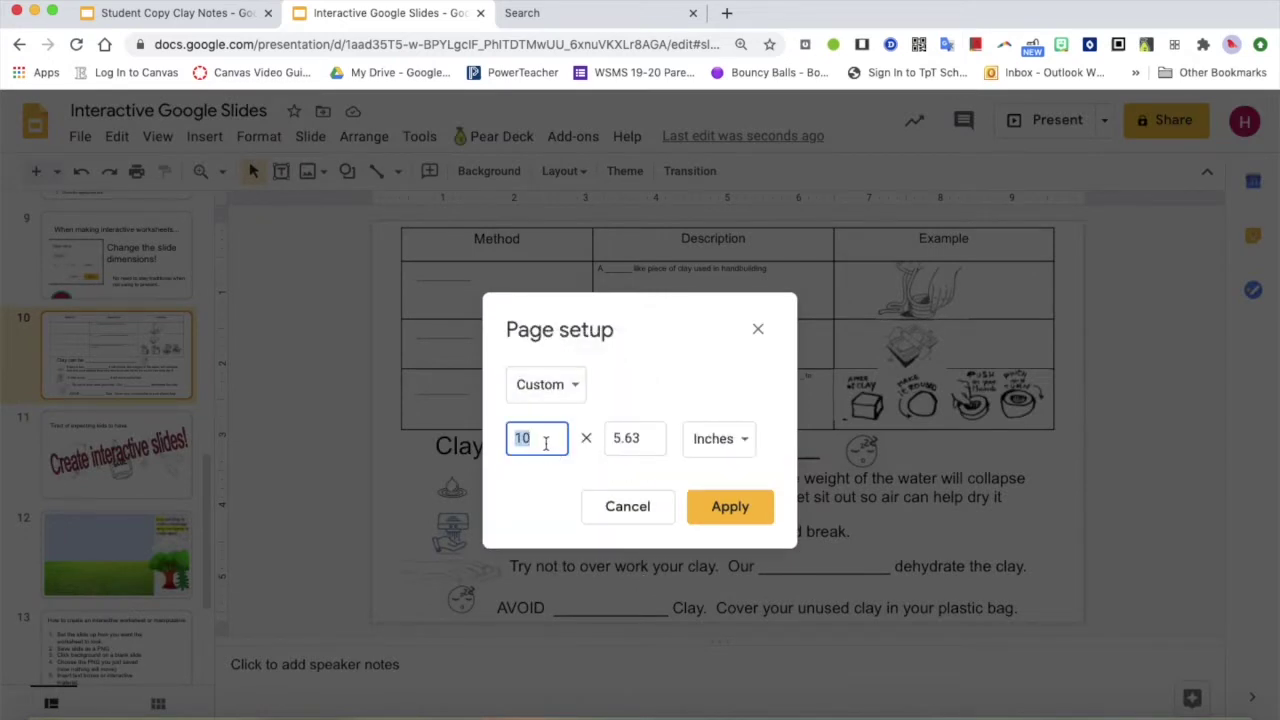
{"action": "type", "text": "8.5"}
{"action": "key", "text": "Tab"}
{"action": "type", "text": "1"}
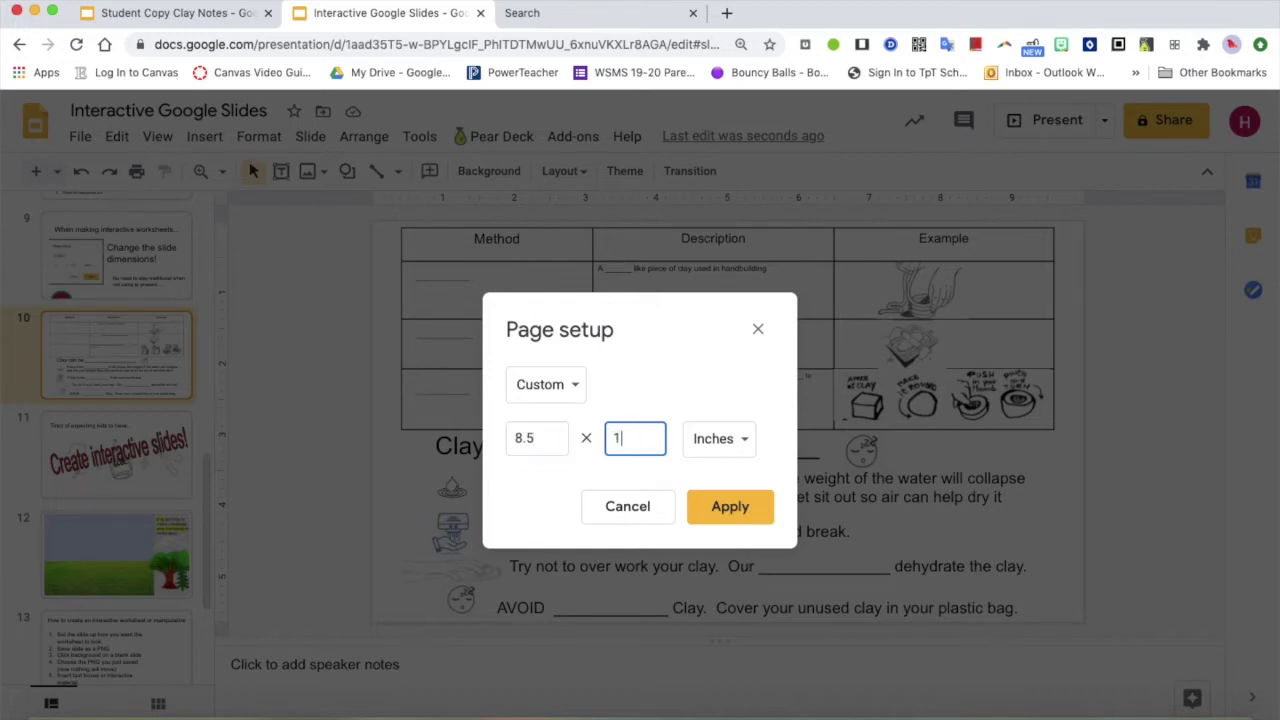
{"action": "left_click", "coordinate": [750, 520]}
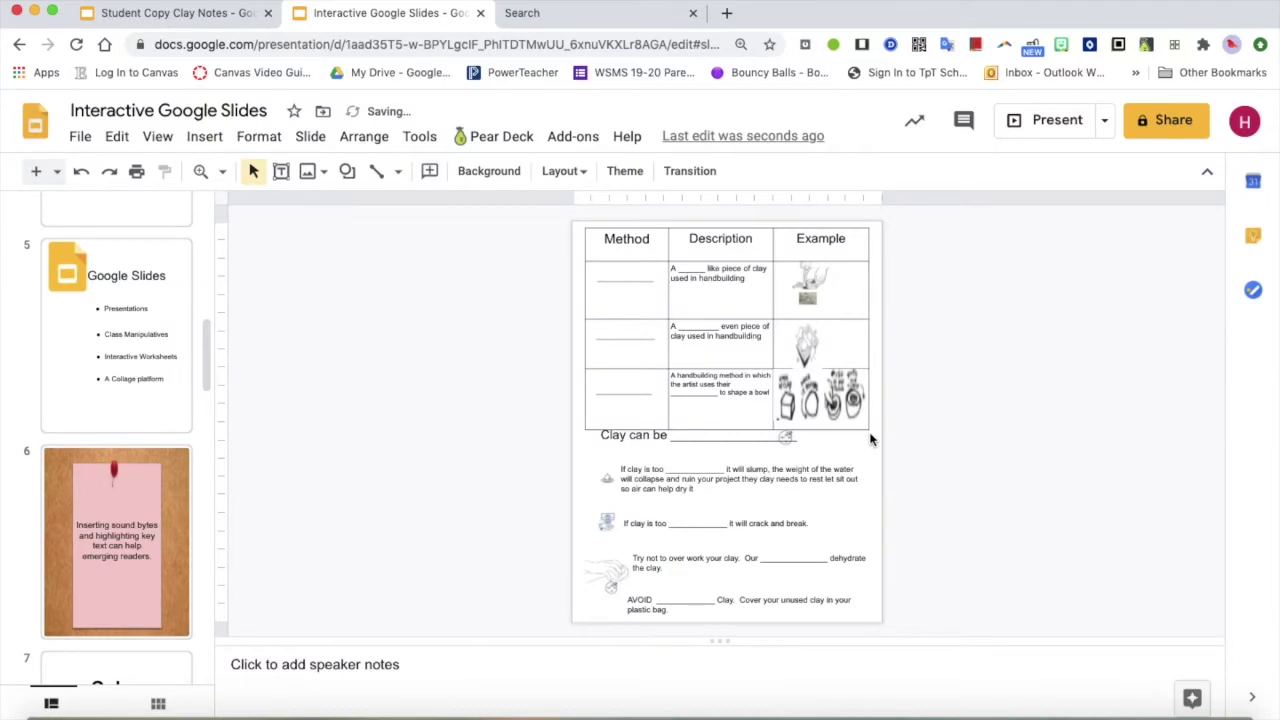
{"action": "key", "text": "ctrl+z"}
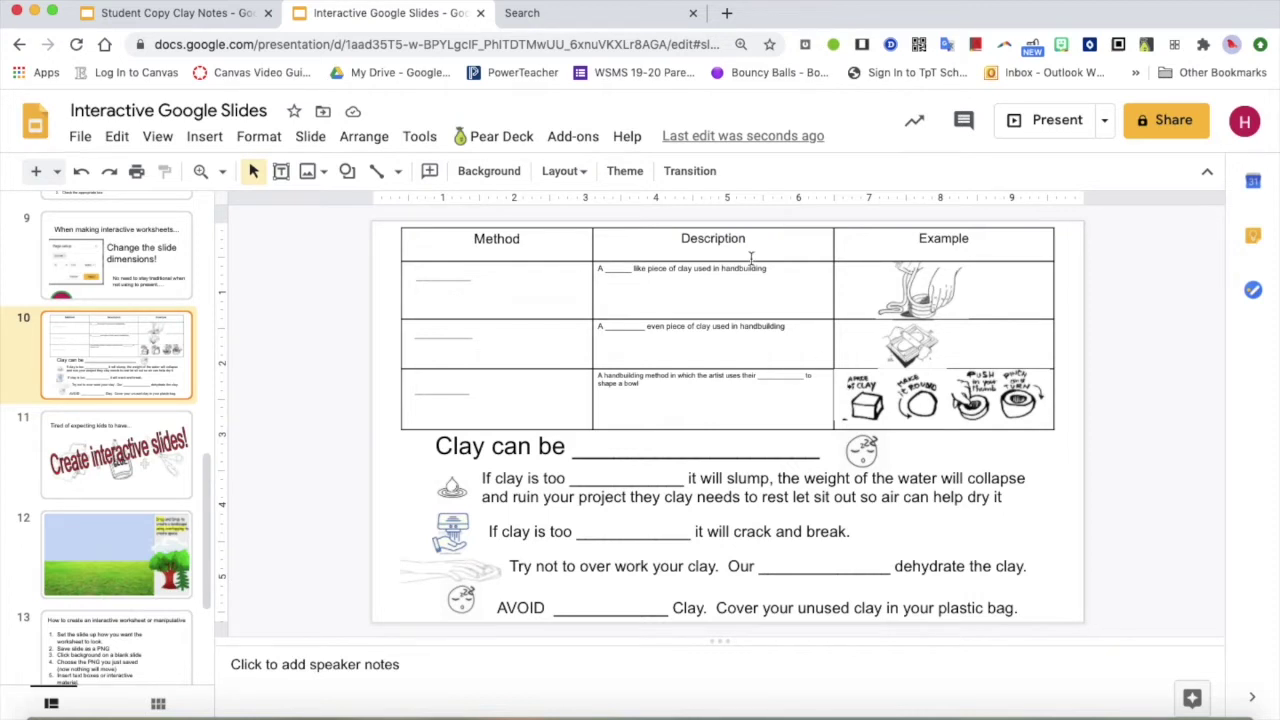
Step: Download the current slide as a PNG image via File > Download
{"action": "left_click", "coordinate": [84, 136]}
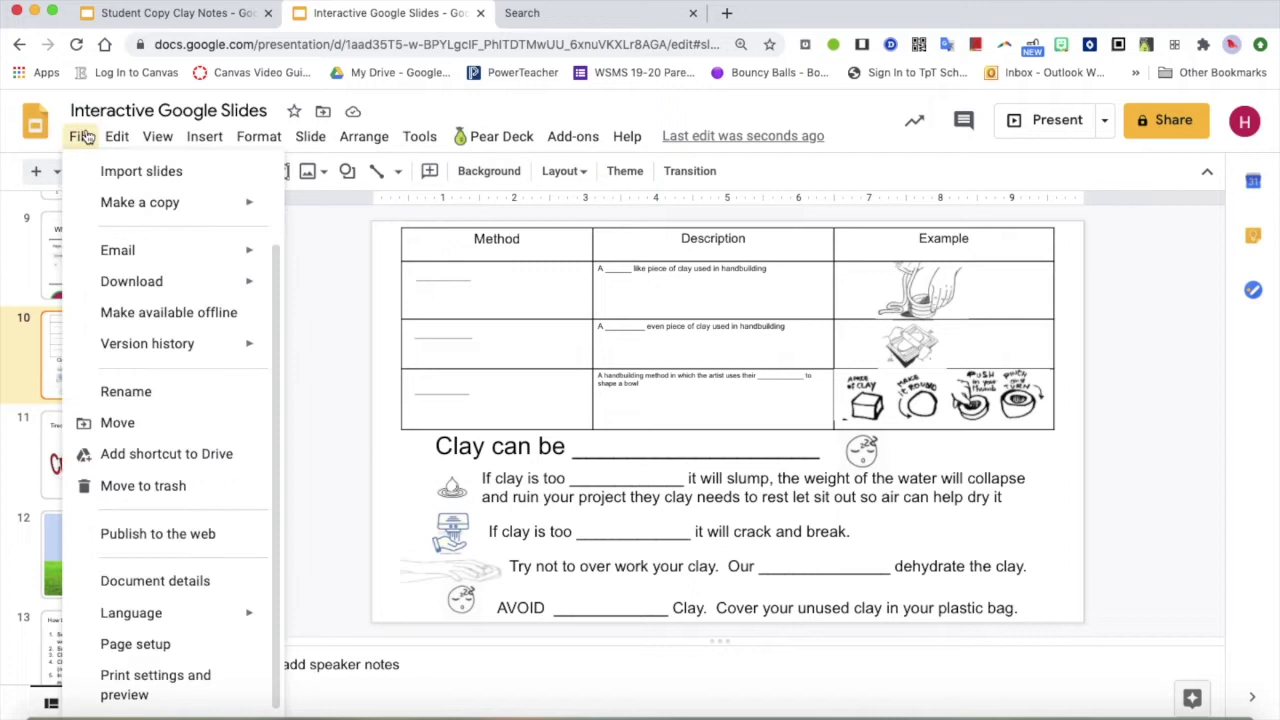
{"action": "mouse_move", "coordinate": [186, 280]}
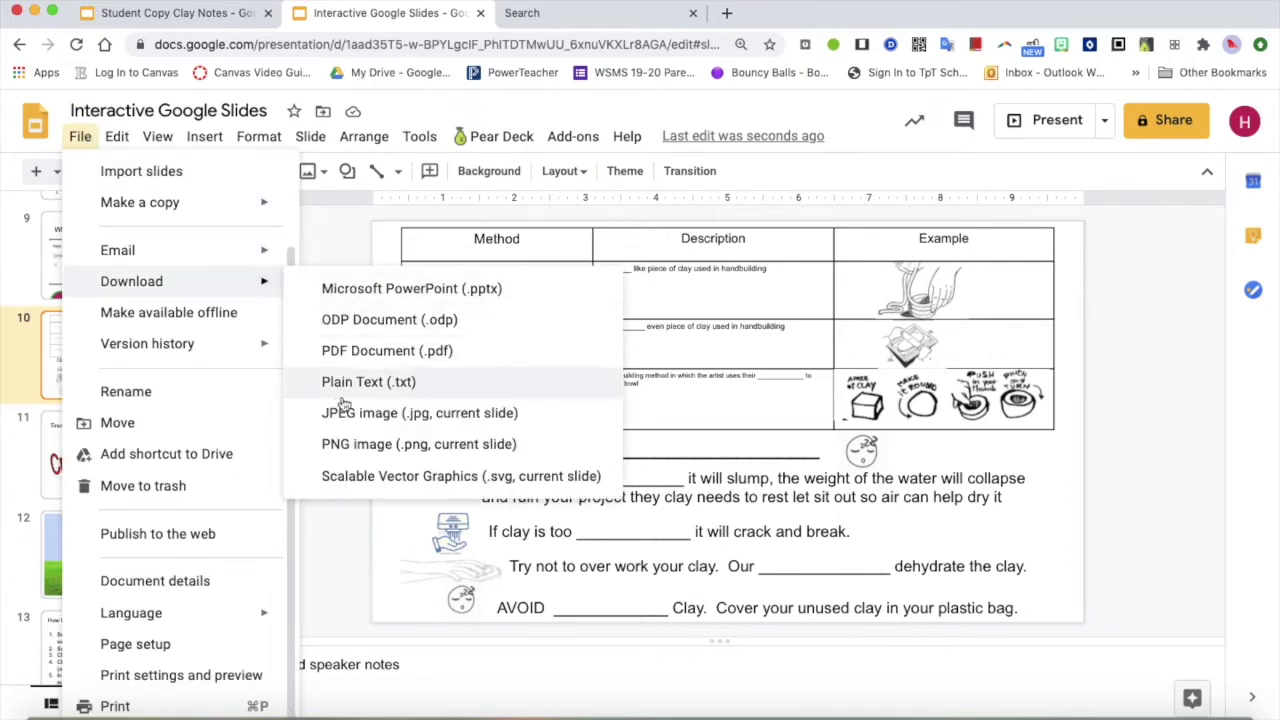
{"action": "left_click", "coordinate": [352, 448]}
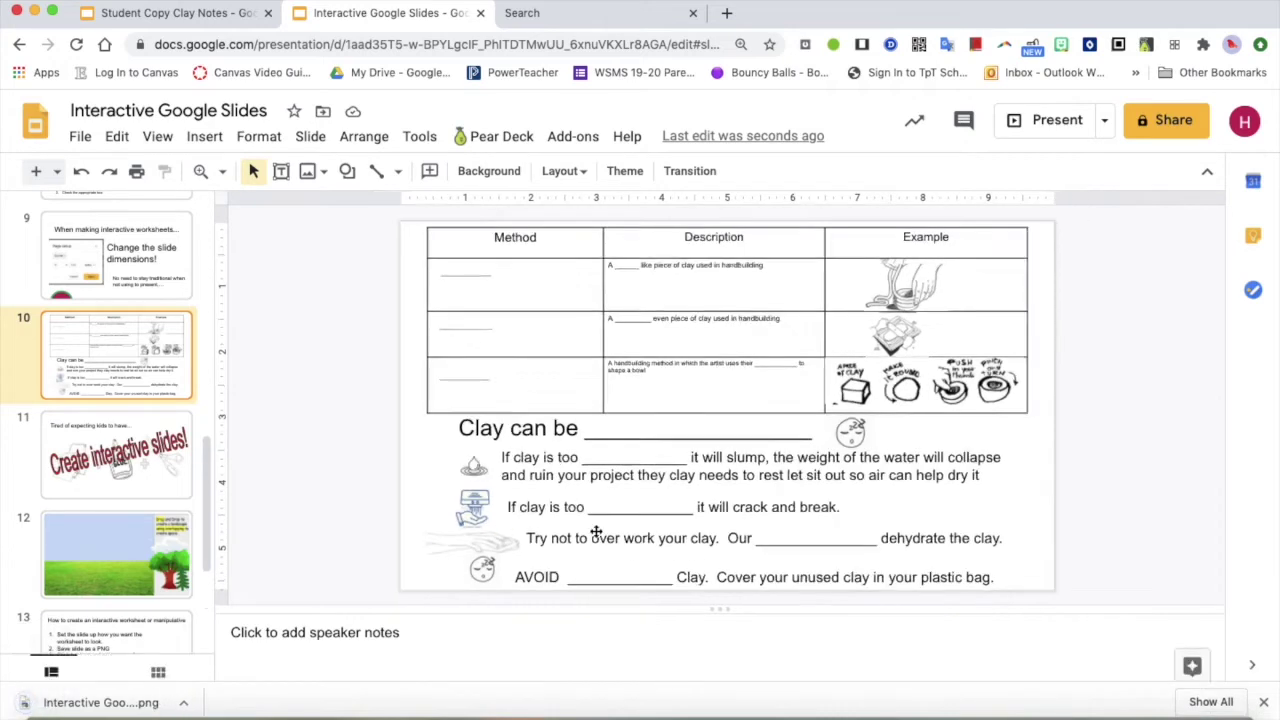
Step: Inspect the clay slumping and cracking text boxes, then deselect them
{"action": "left_click", "coordinate": [541, 452]}
{"action": "left_click", "coordinate": [587, 452]}
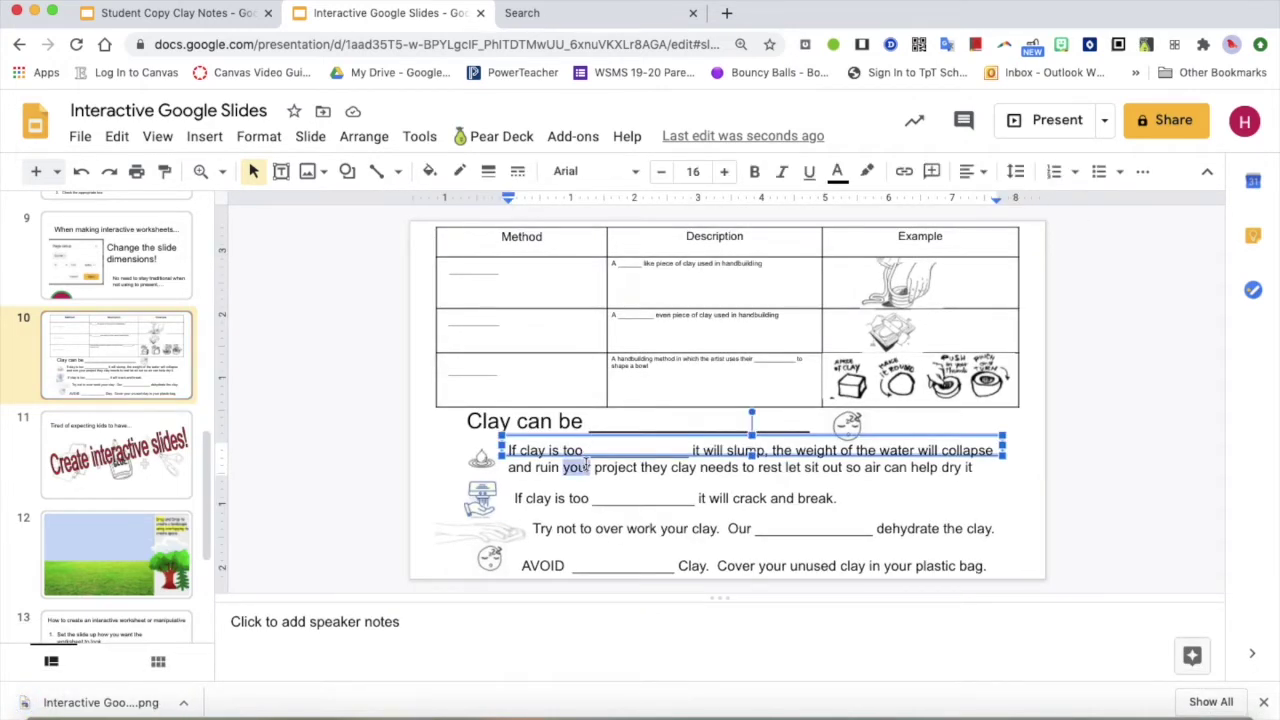
{"action": "left_click", "coordinate": [584, 489]}
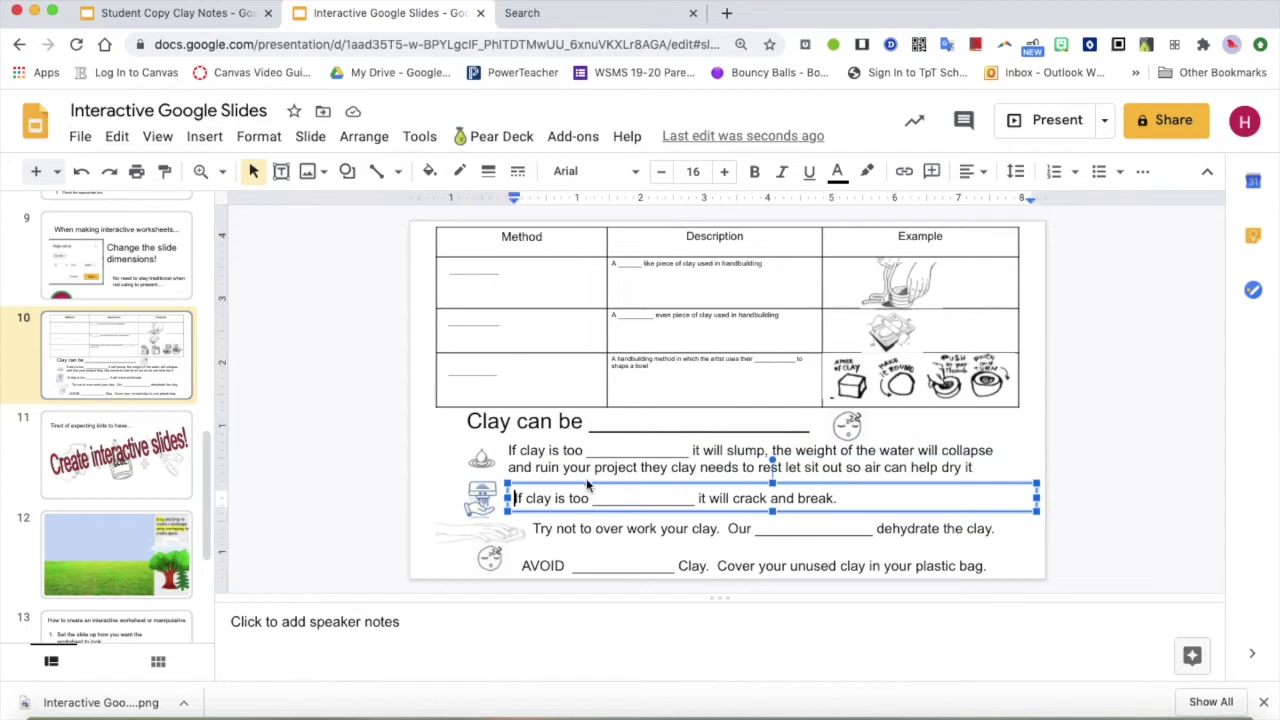
{"action": "left_click", "coordinate": [404, 487]}
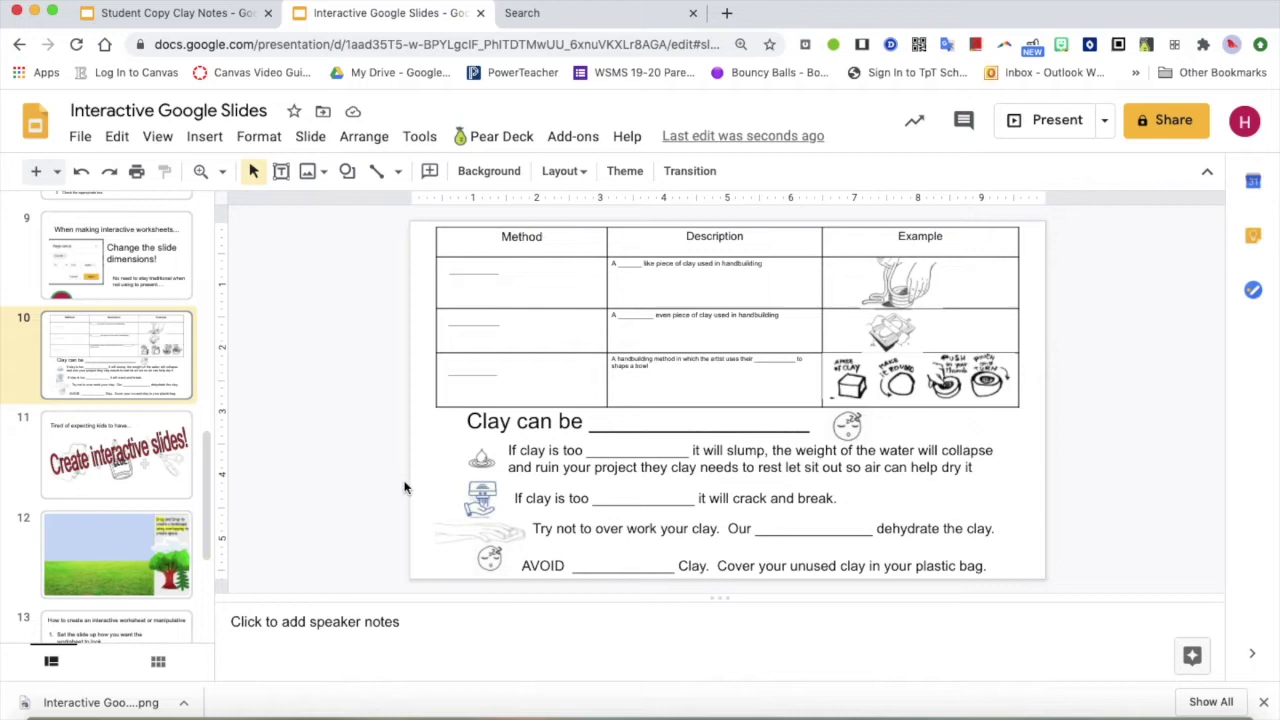
{"action": "scroll", "coordinate": [404, 487], "scroll_direction": "down", "scroll_amount": 1}
{"action": "scroll", "coordinate": [415, 467], "scroll_direction": "up", "scroll_amount": 1}
Step: Add a new blank slide after slide 10 and preview the downloaded worksheet PNG
{"action": "left_click", "coordinate": [58, 172]}
{"action": "left_click", "coordinate": [208, 520]}
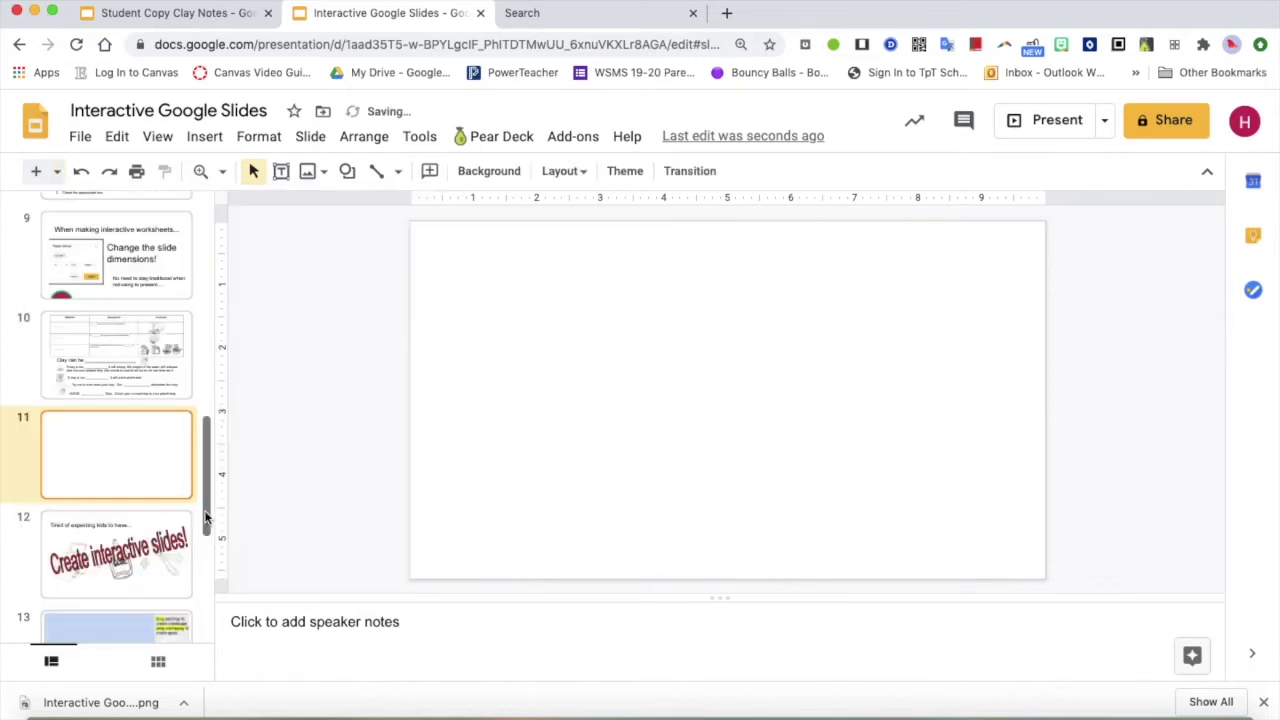
{"action": "left_click", "coordinate": [122, 701]}
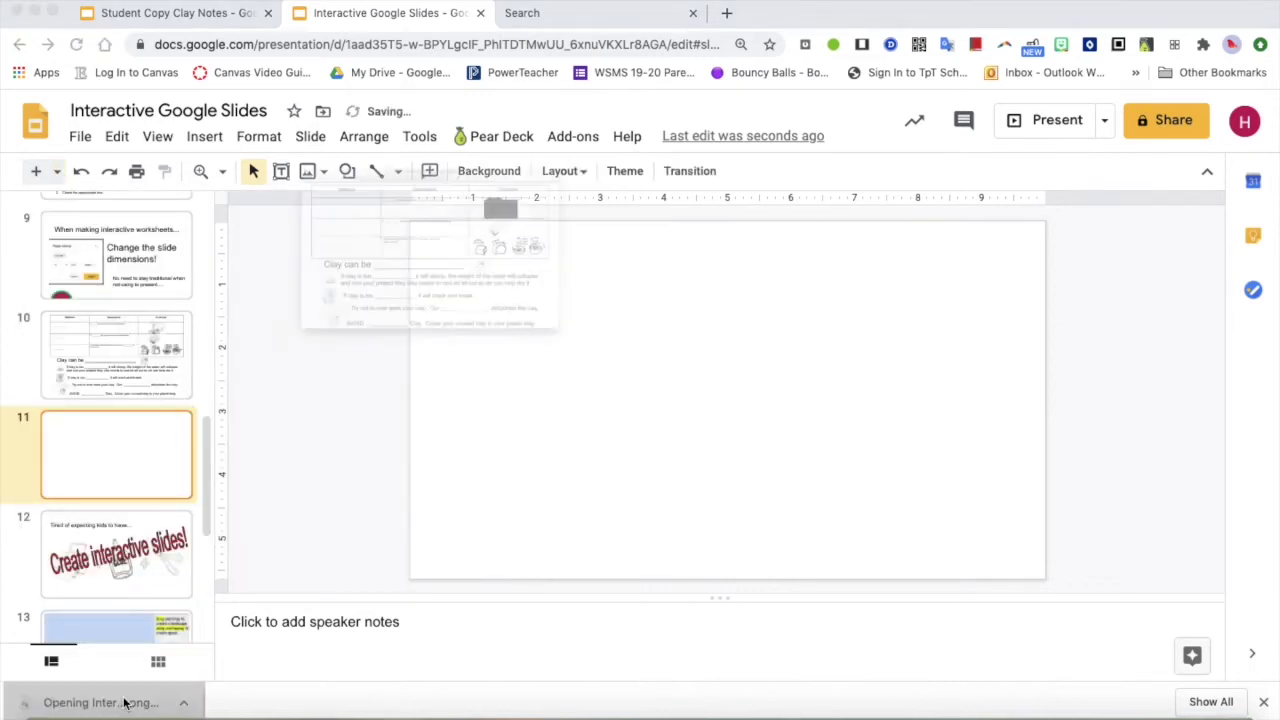
{"action": "left_click", "coordinate": [352, 566]}
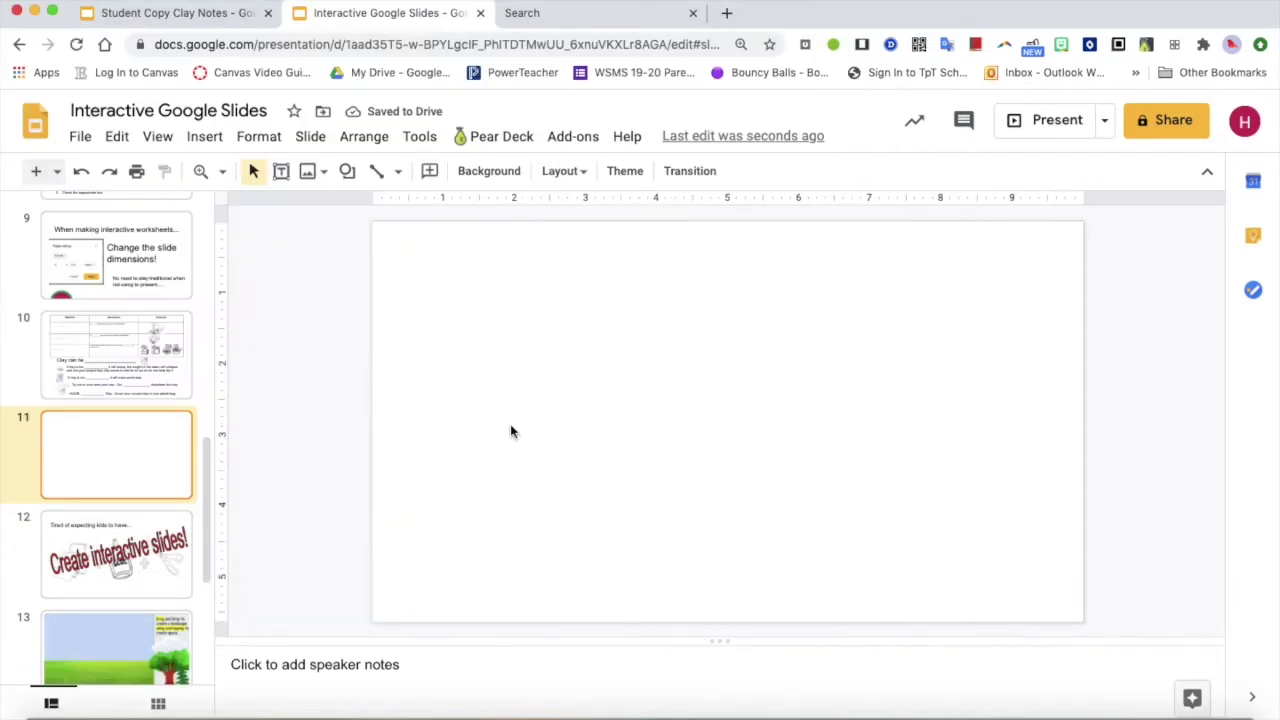
Step: Set Interactive Google Slides (1).png from the computer as the new slide's background
{"action": "left_click", "coordinate": [490, 178]}
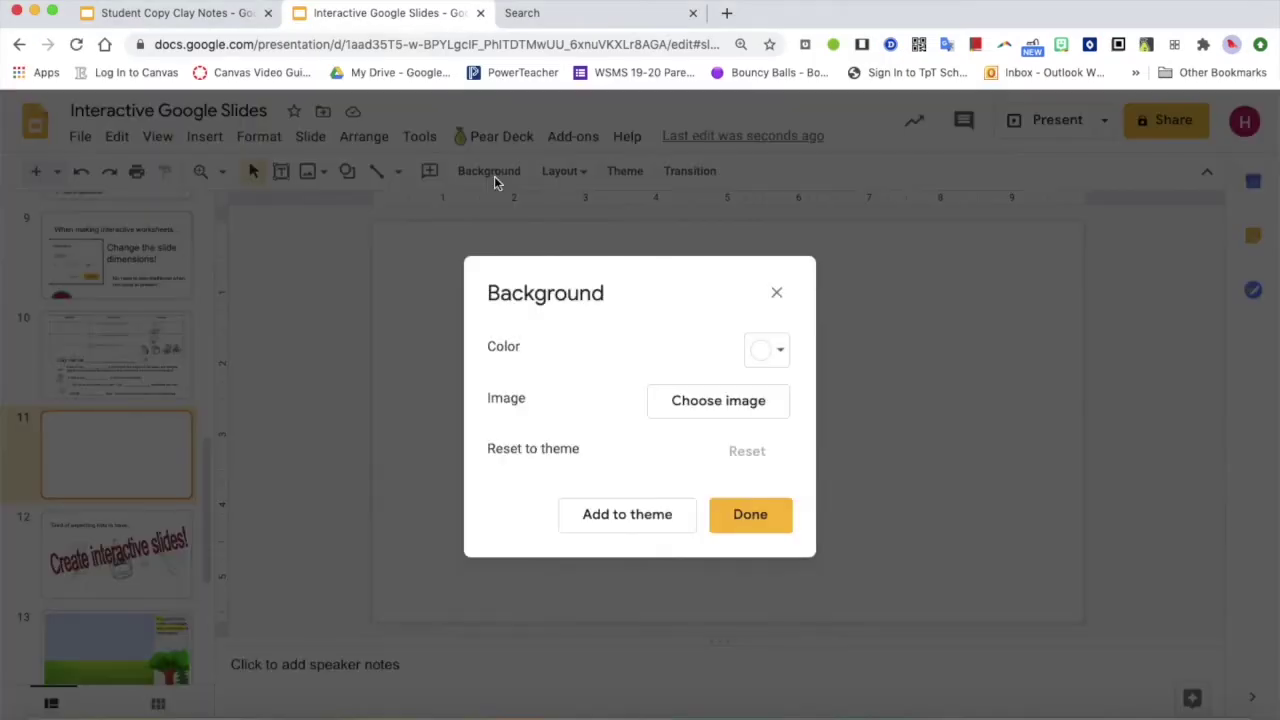
{"action": "left_click", "coordinate": [703, 396]}
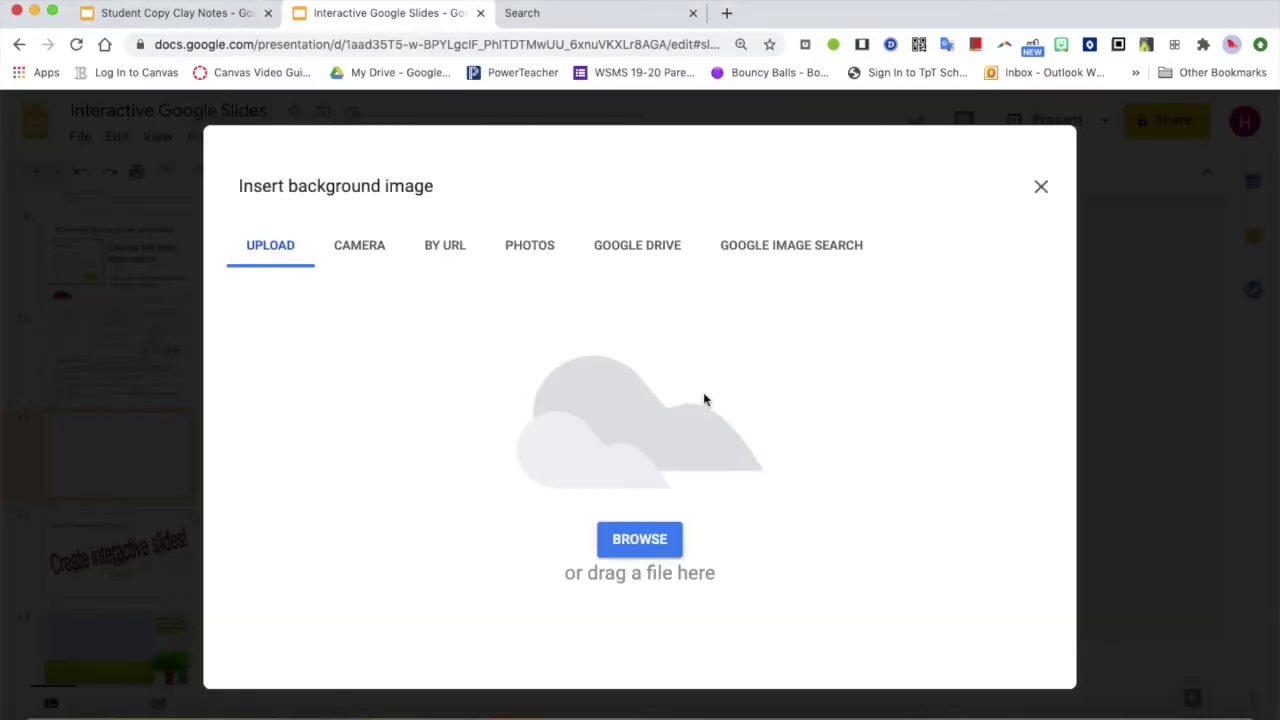
{"action": "left_click", "coordinate": [655, 550]}
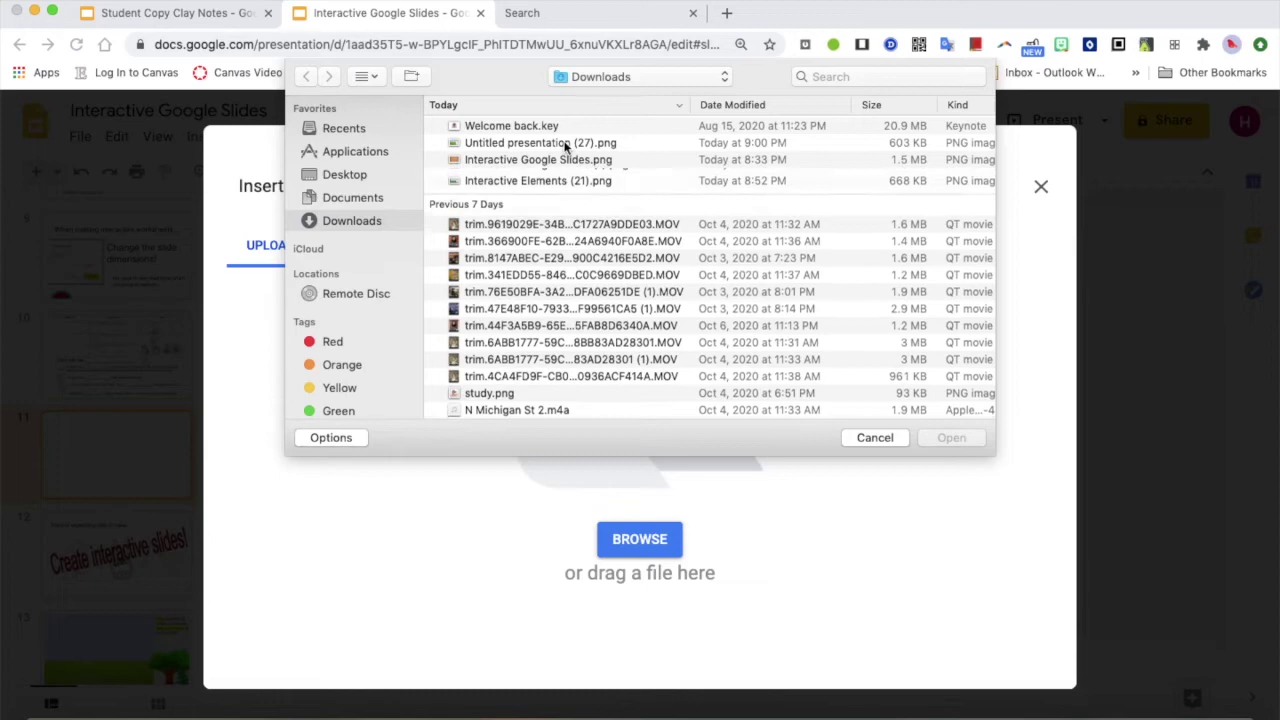
{"action": "left_click", "coordinate": [561, 176]}
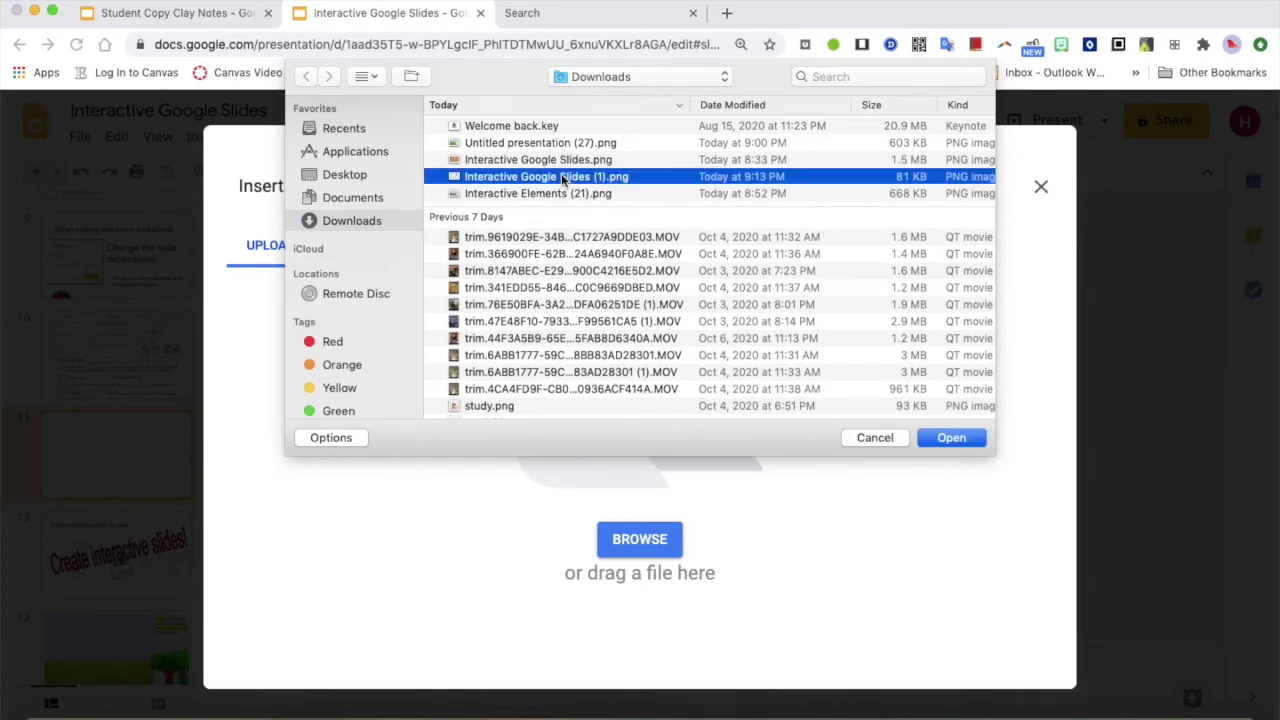
{"action": "key", "text": "space"}
{"action": "key", "text": "space"}
{"action": "left_click", "coordinate": [950, 437]}
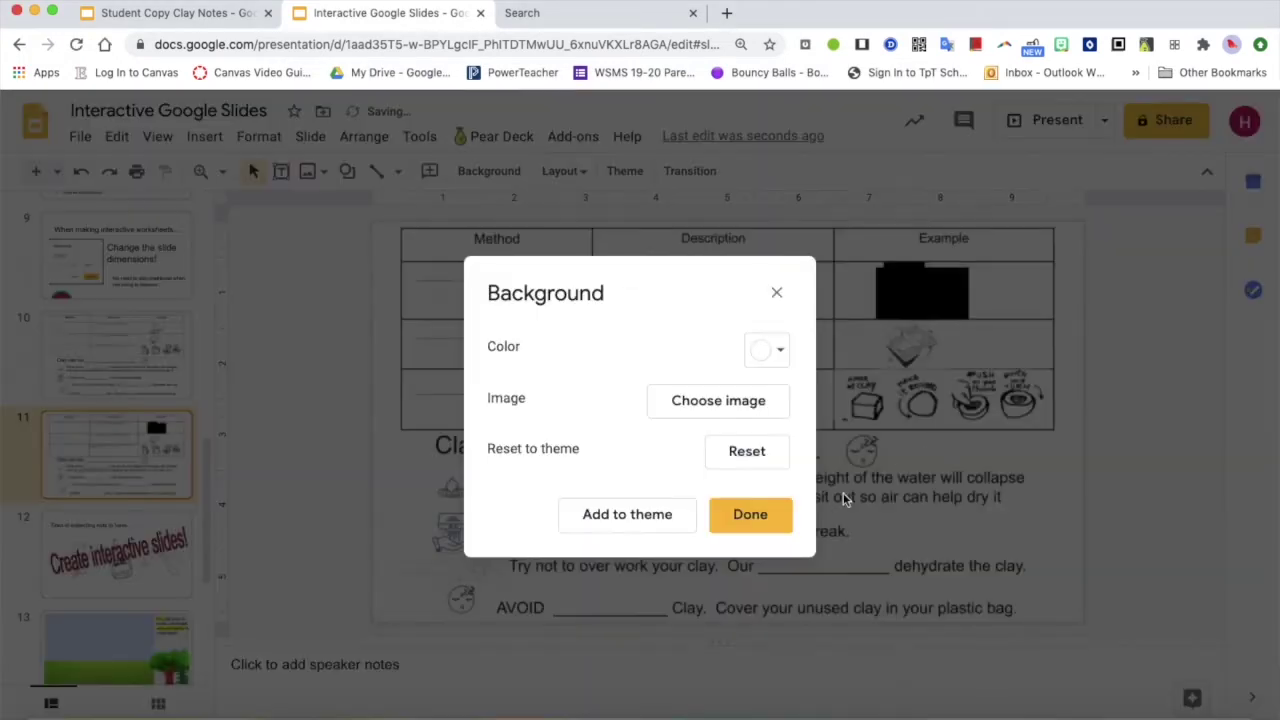
{"action": "left_click", "coordinate": [766, 513]}
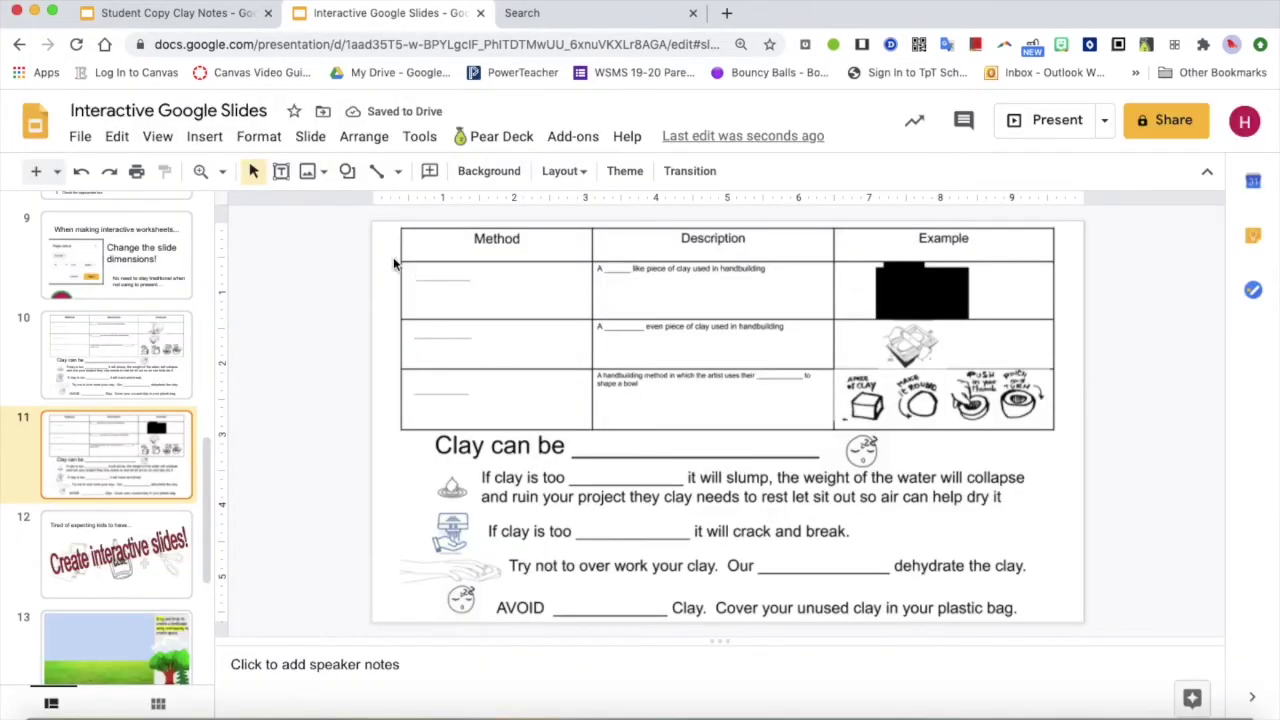
Step: Draw a text box in the first Method cell reading 'Type here' in red
{"action": "left_click", "coordinate": [281, 171]}
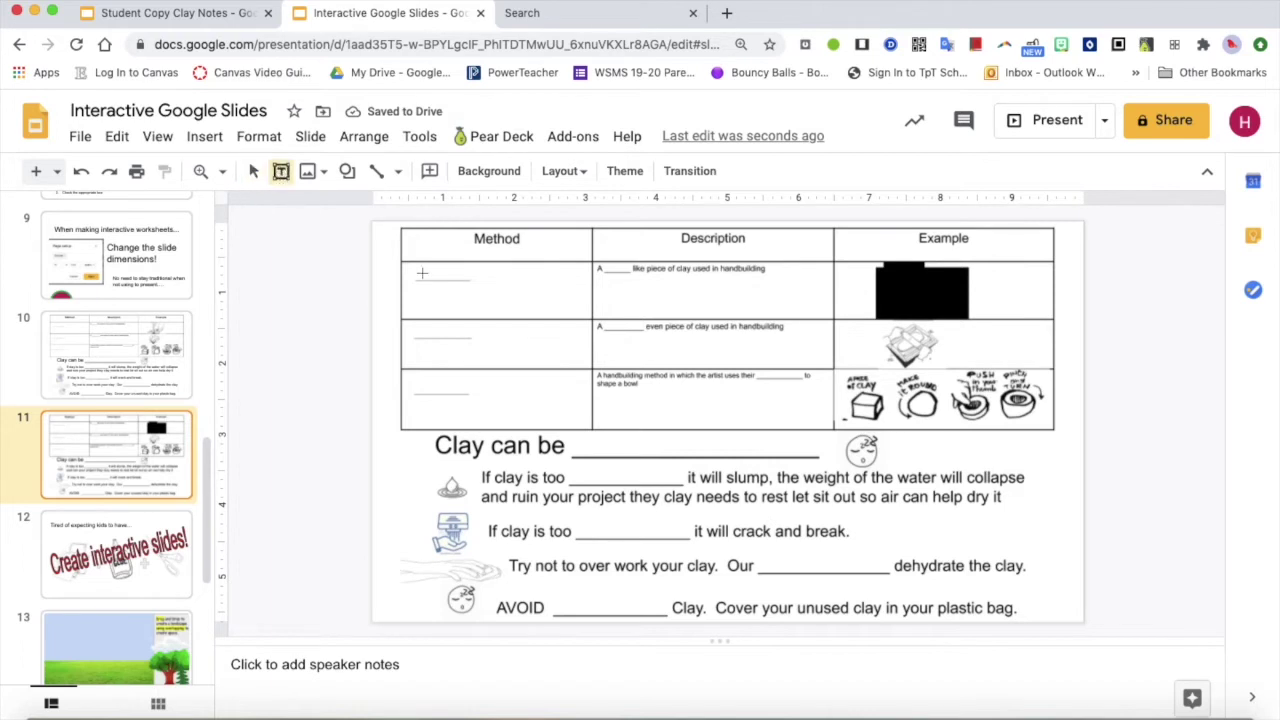
{"action": "left_click_drag", "start_coordinate": [415, 266], "coordinate": [538, 304]}
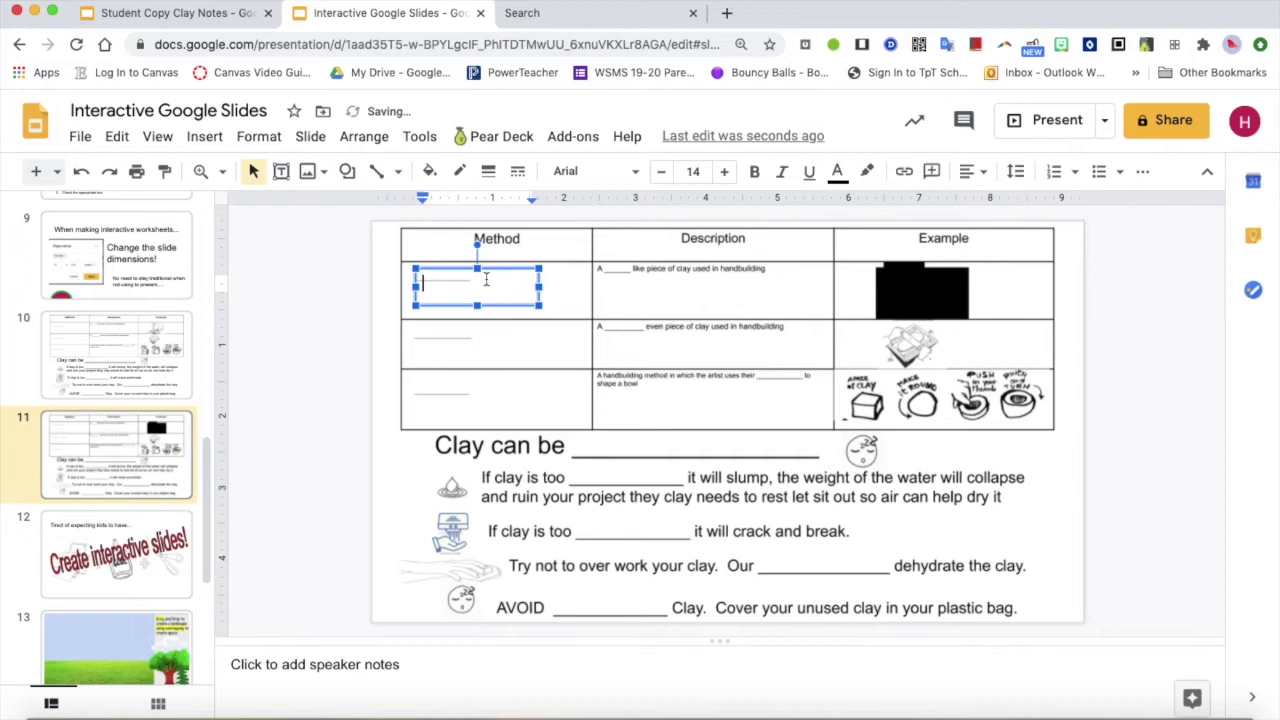
{"action": "type", "text": "Type here"}
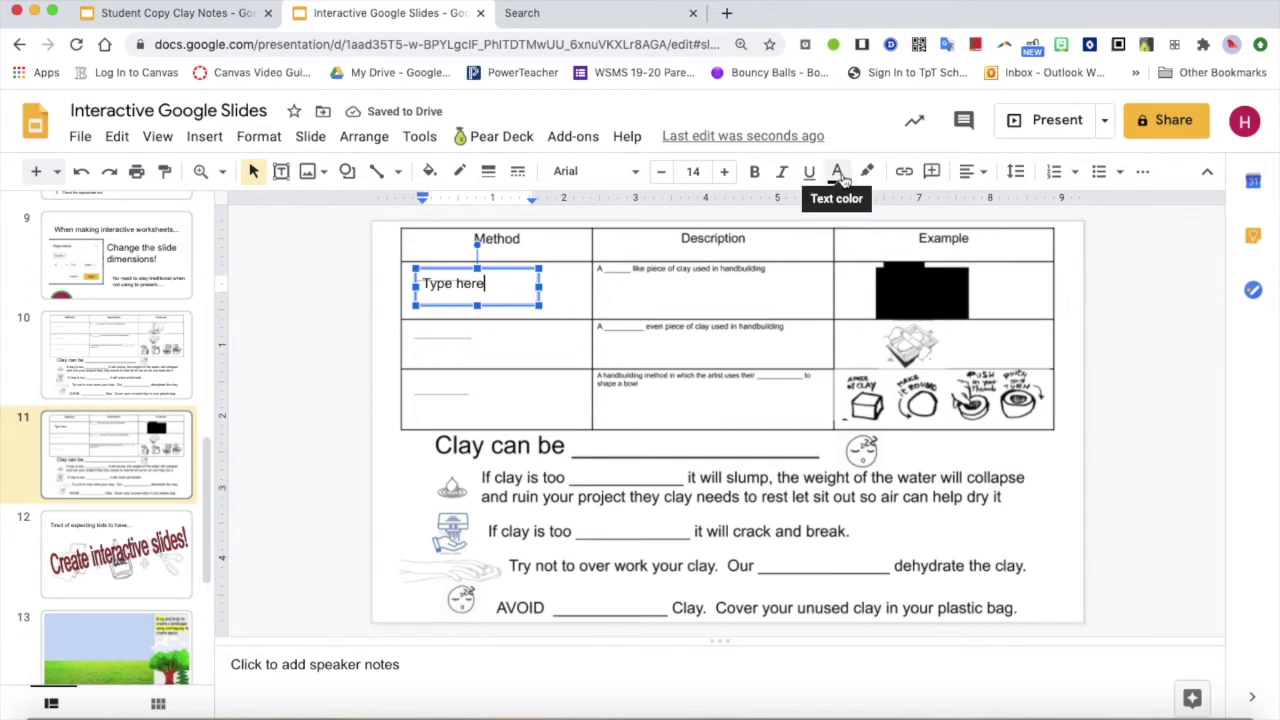
{"action": "left_click", "coordinate": [837, 173]}
{"action": "left_click", "coordinate": [862, 232]}
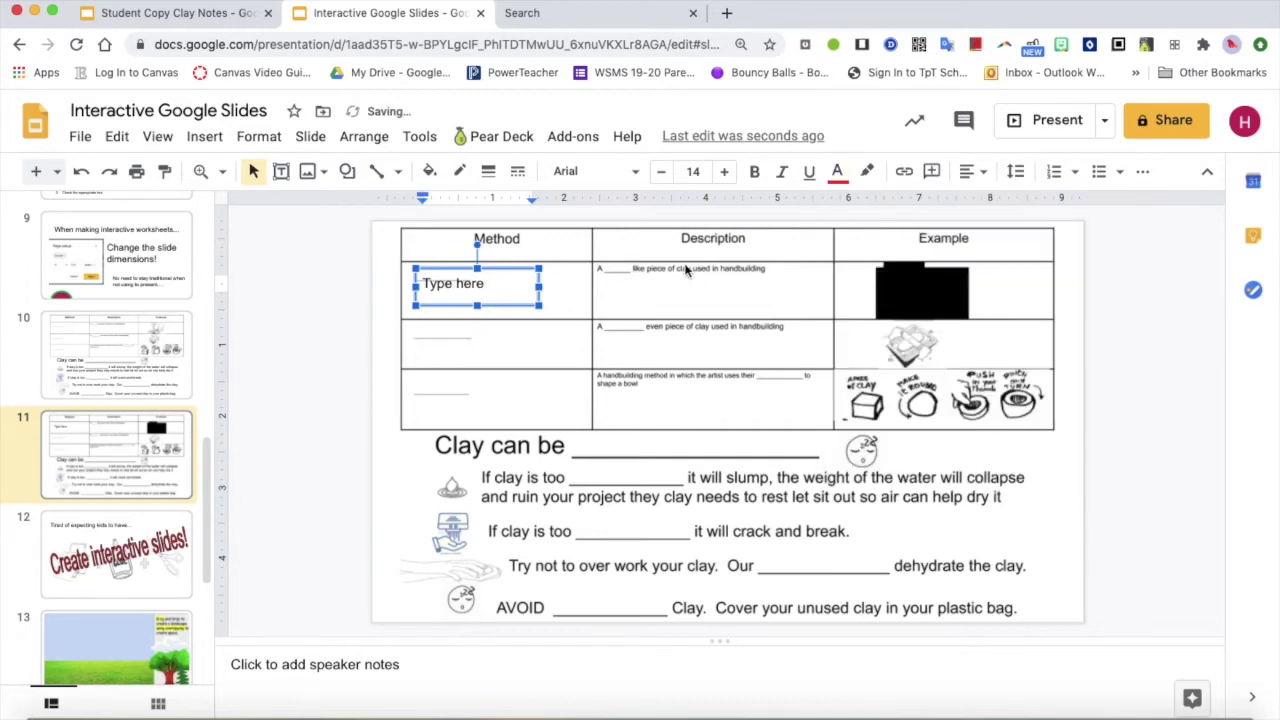
{"action": "triple_click", "coordinate": [476, 284]}
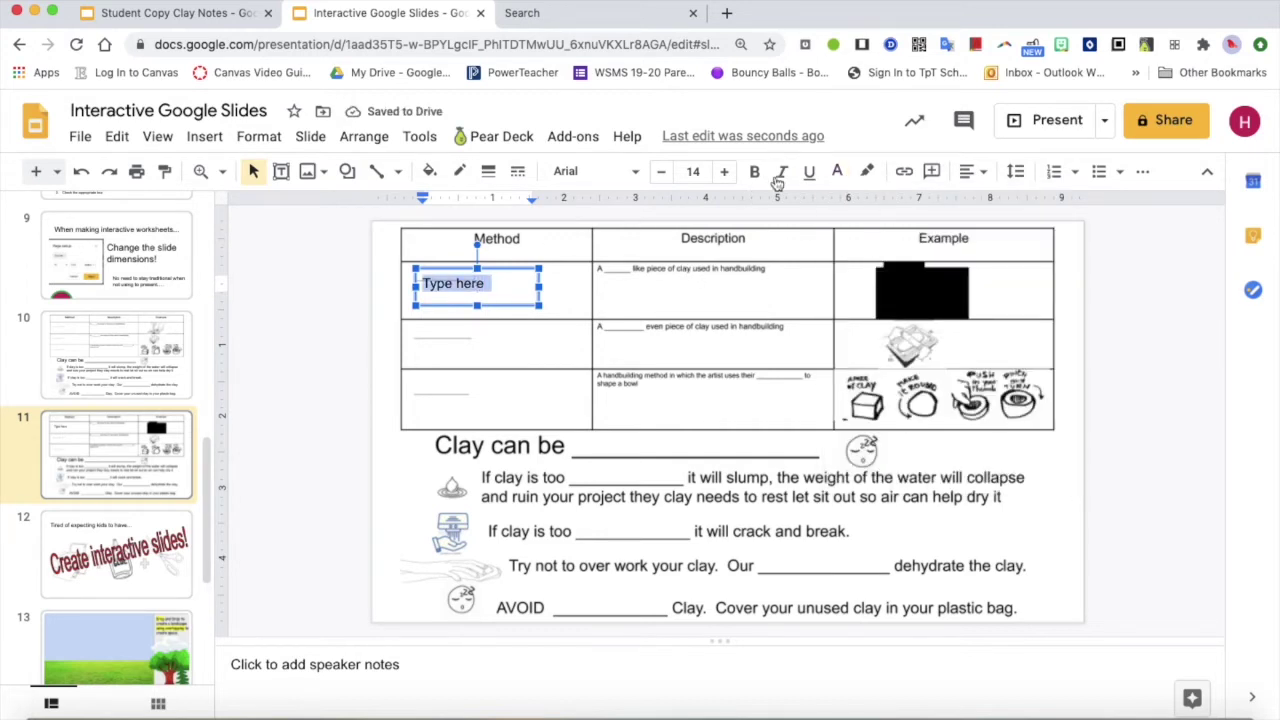
{"action": "left_click", "coordinate": [837, 172]}
{"action": "left_click", "coordinate": [867, 232]}
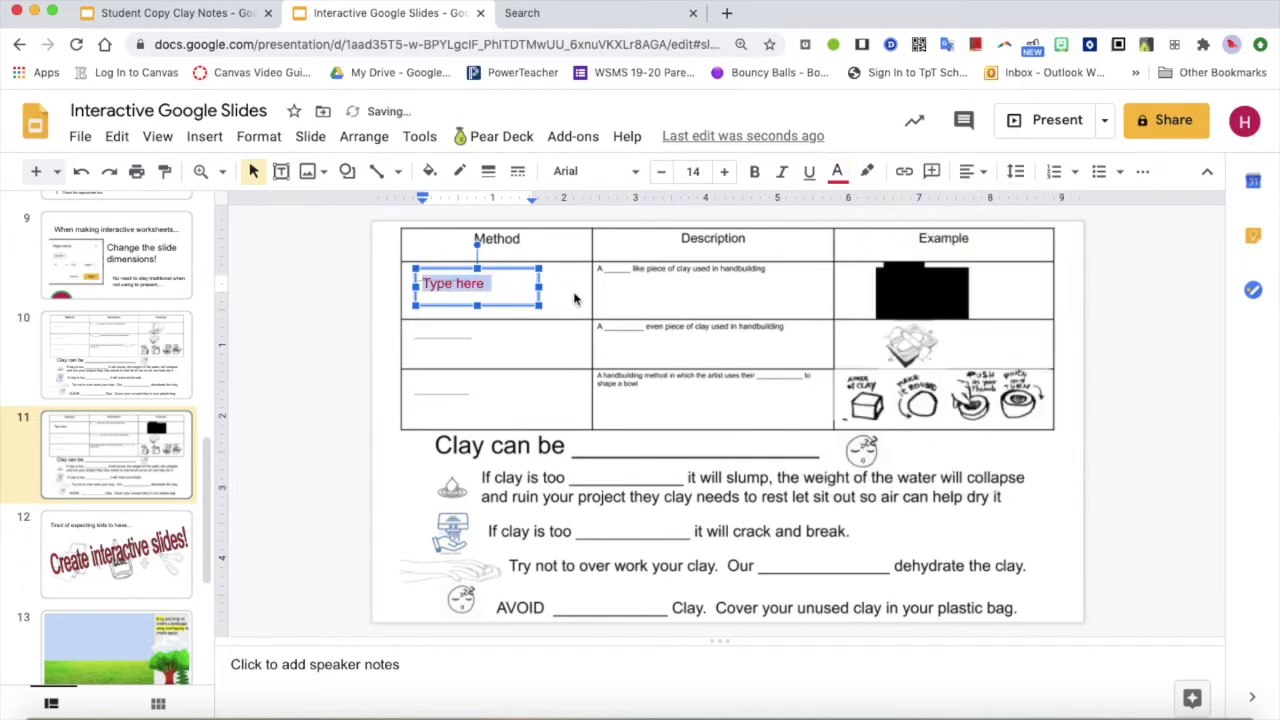
{"action": "left_click", "coordinate": [530, 276]}
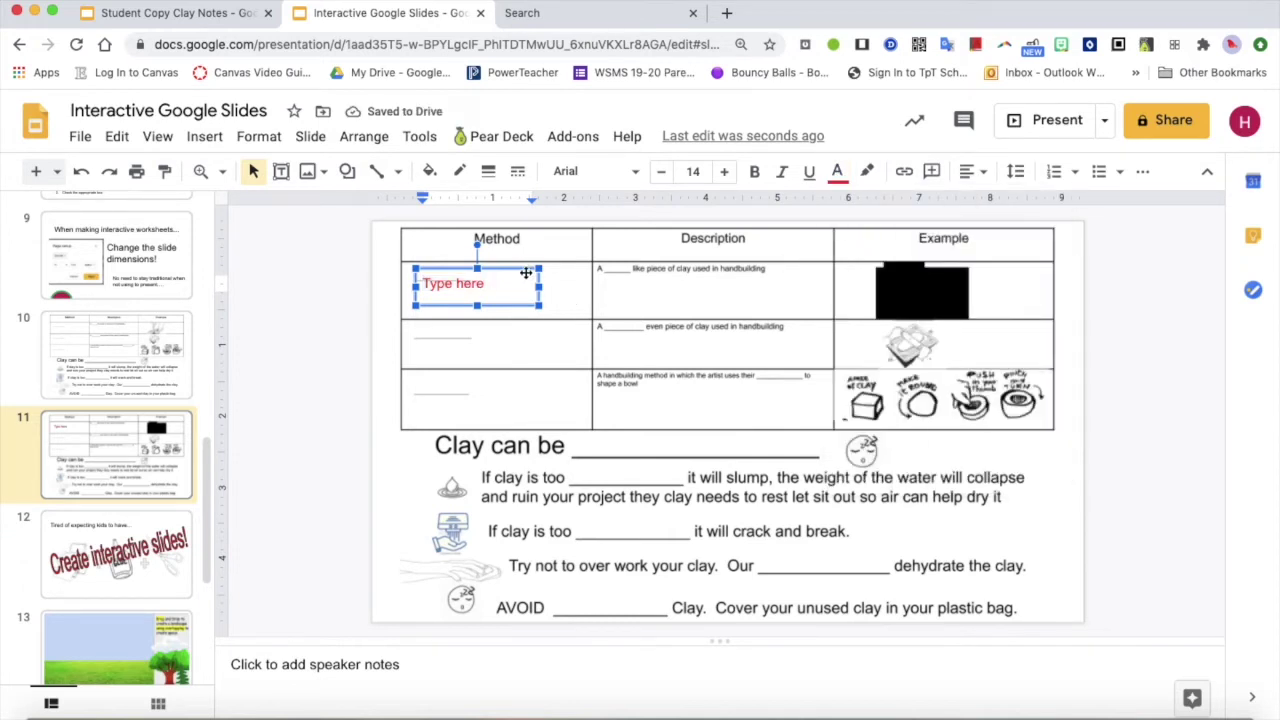
Step: Duplicate the Type here box onto the second Method cell, 'Clay can be' and 'it will crack' blanks
{"action": "left_click", "coordinate": [519, 268]}
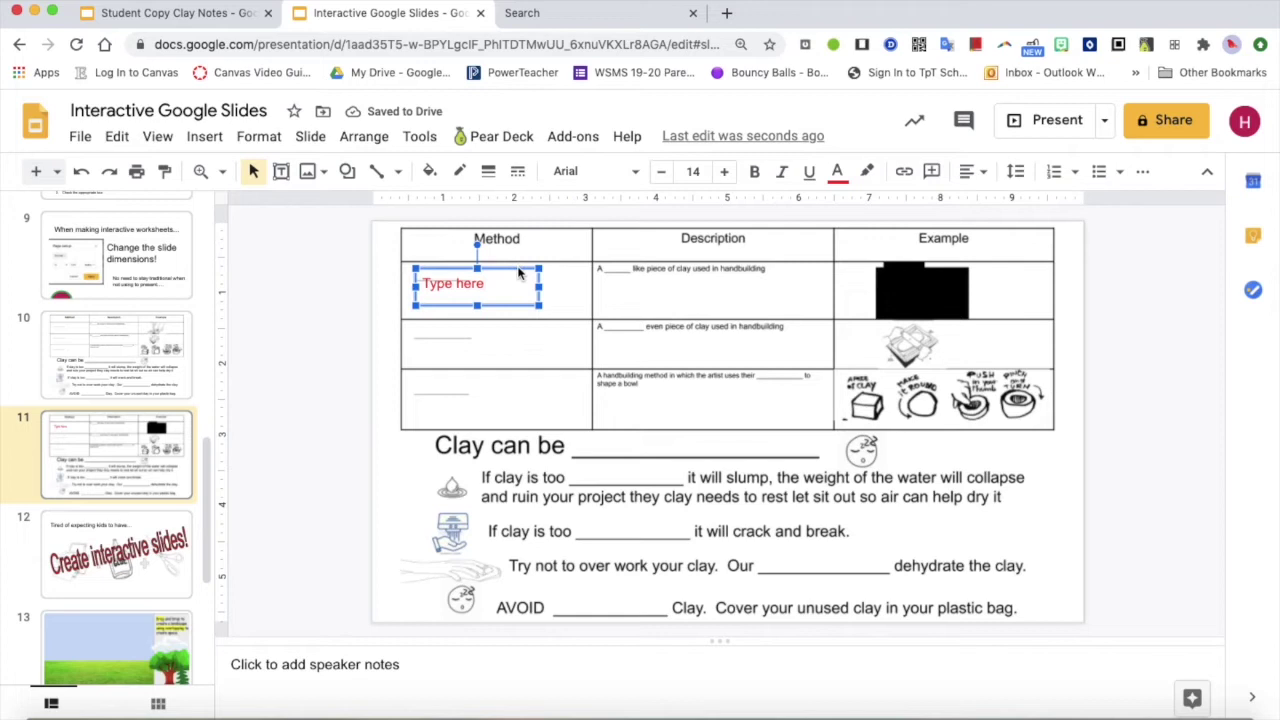
{"action": "key", "text": "ctrl+d"}
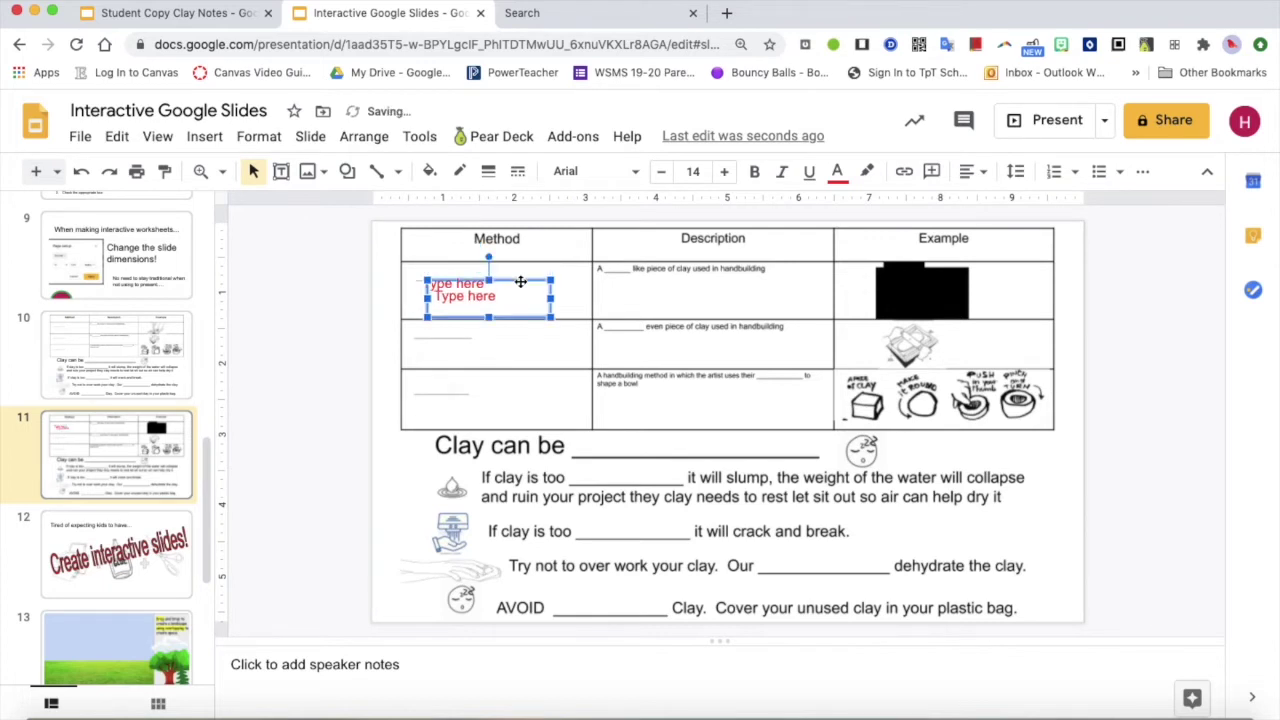
{"action": "left_click_drag", "start_coordinate": [520, 283], "coordinate": [492, 377]}
{"action": "key", "text": "ctrl+d"}
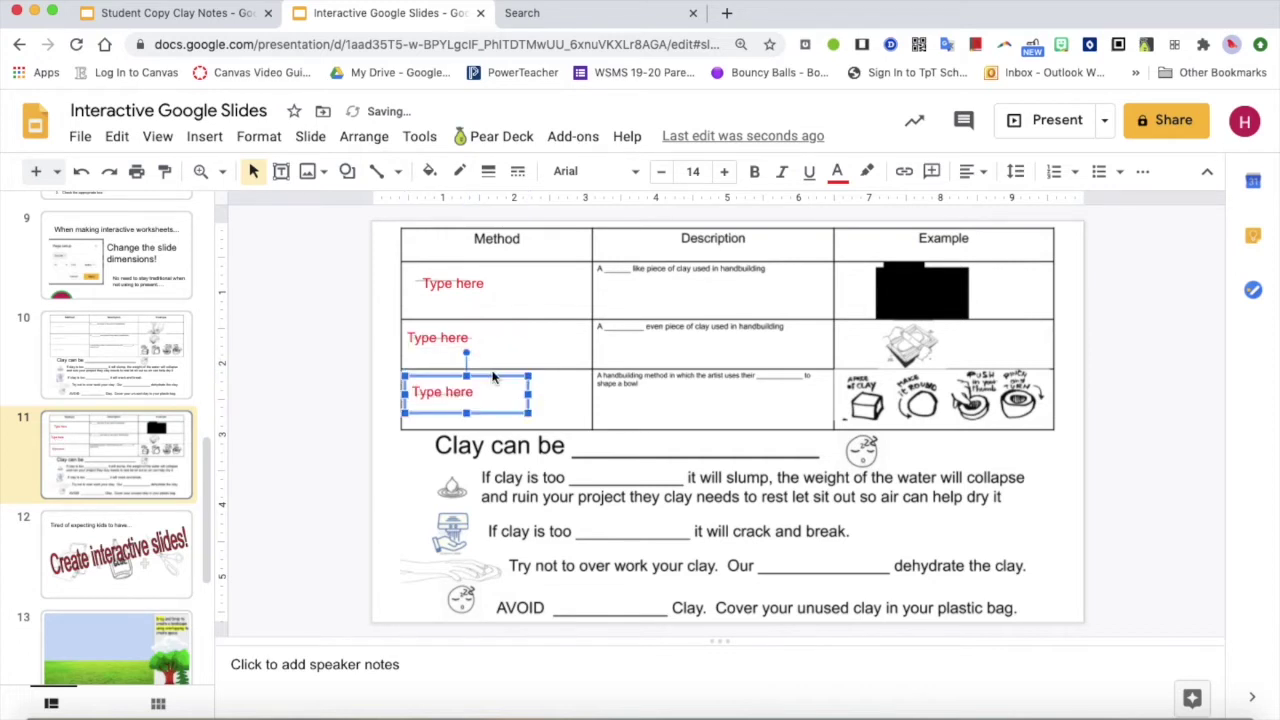
{"action": "key", "text": "ctrl+d"}
{"action": "left_click_drag", "start_coordinate": [497, 391], "coordinate": [658, 437]}
{"action": "key", "text": "ctrl+d"}
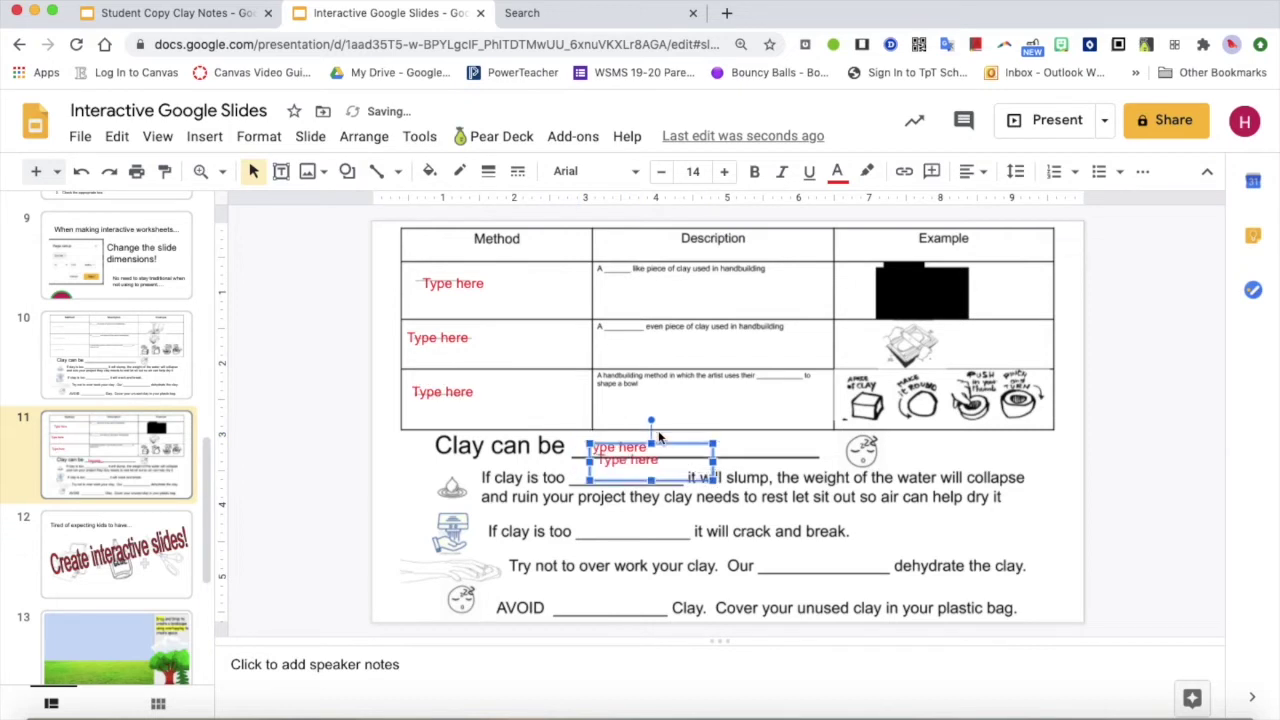
{"action": "left_click_drag", "start_coordinate": [652, 486], "coordinate": [632, 575]}
{"action": "key", "text": "ctrl+d"}
{"action": "key", "text": "ctrl+d"}
{"action": "key", "text": "ctrl+d"}
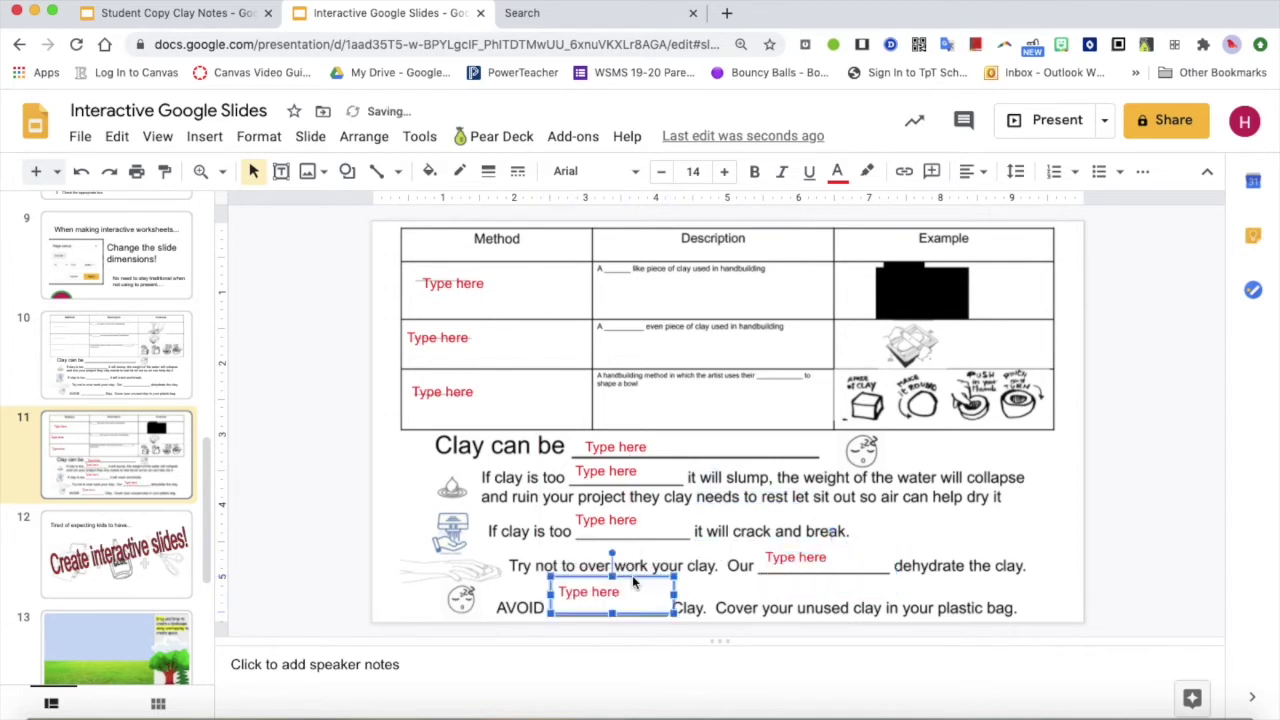
{"action": "left_click", "coordinate": [150, 13]}
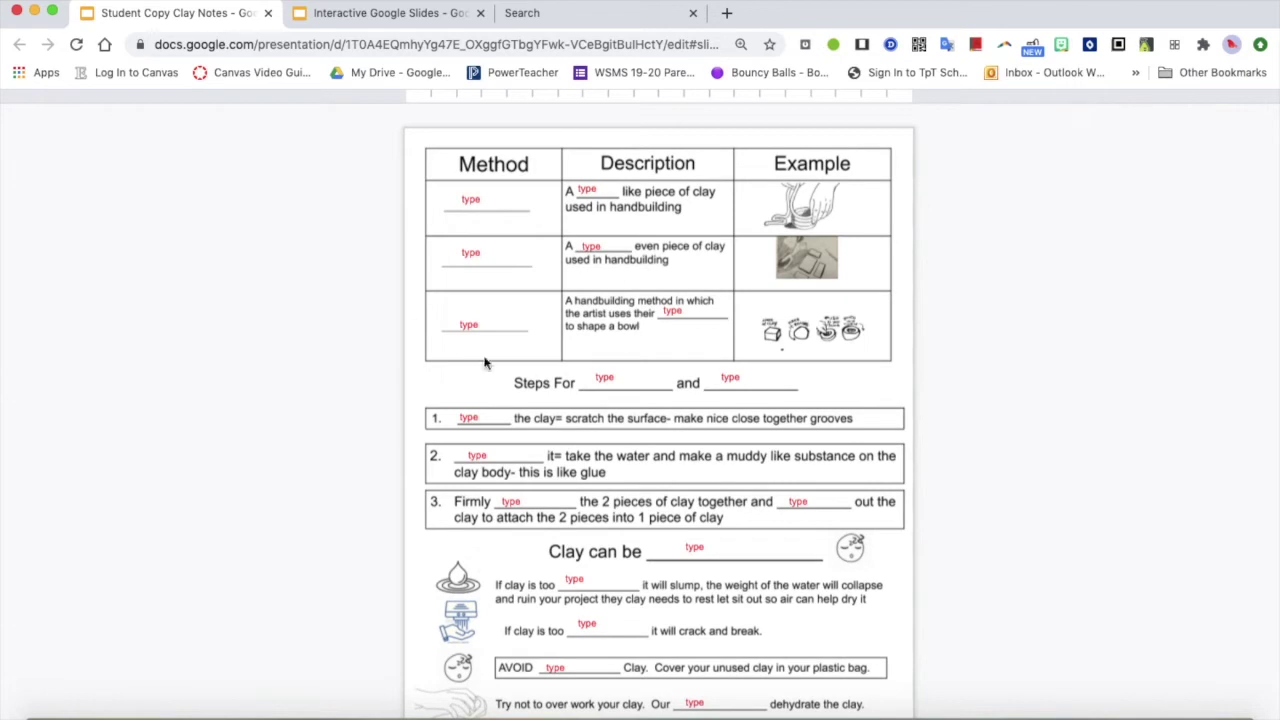
{"action": "left_click", "coordinate": [487, 212]}
{"action": "scroll", "coordinate": [382, 383], "scroll_direction": "down", "scroll_amount": 5}
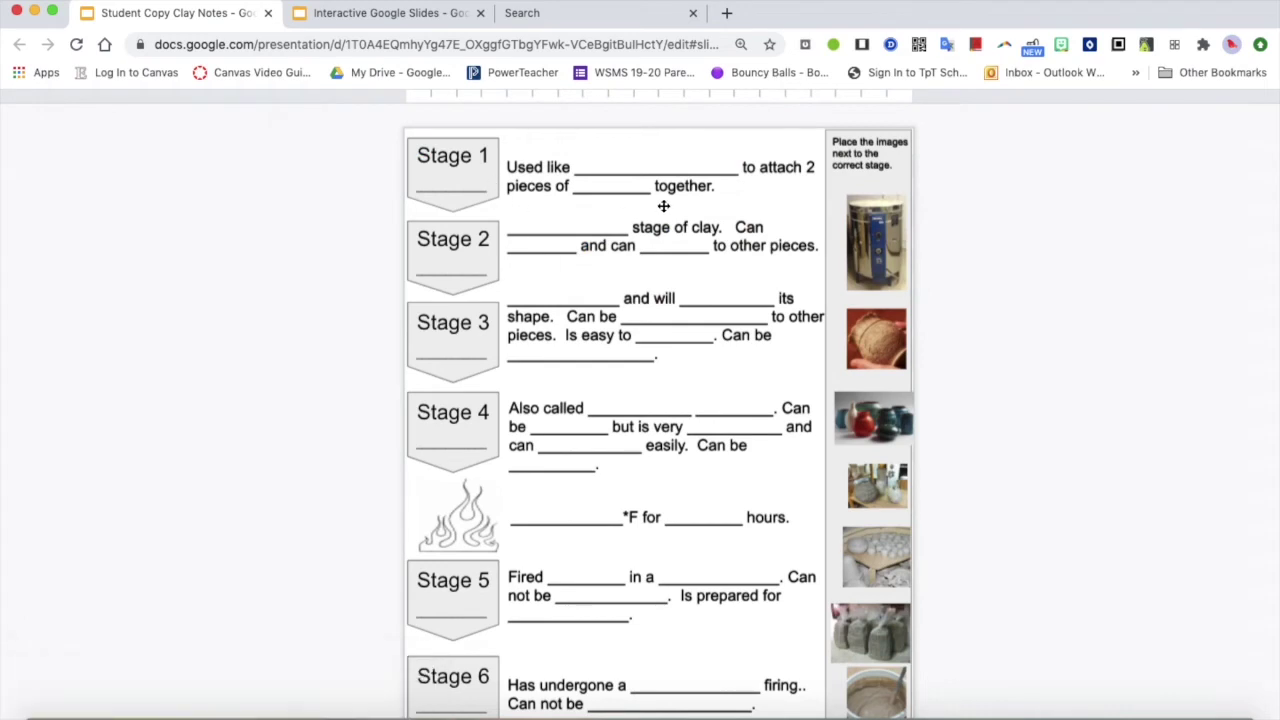
{"action": "left_click_drag", "start_coordinate": [848, 240], "coordinate": [481, 601]}
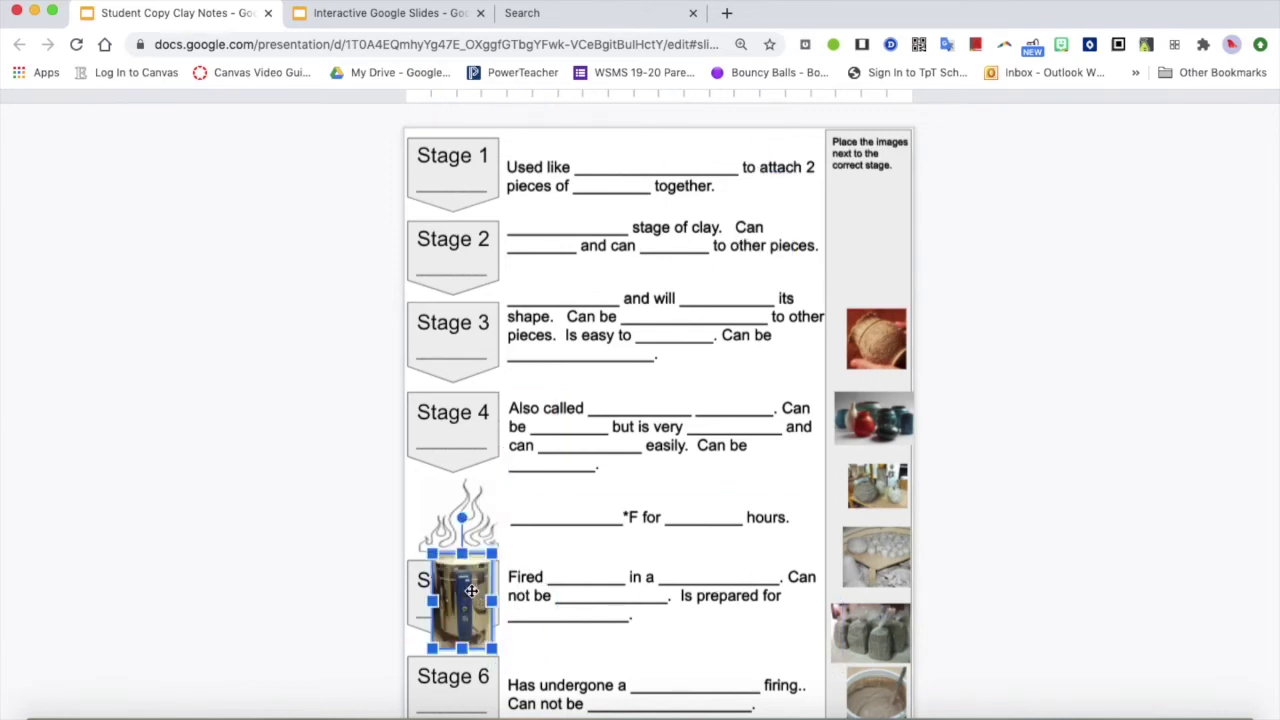
{"action": "left_click_drag", "start_coordinate": [472, 590], "coordinate": [873, 237]}
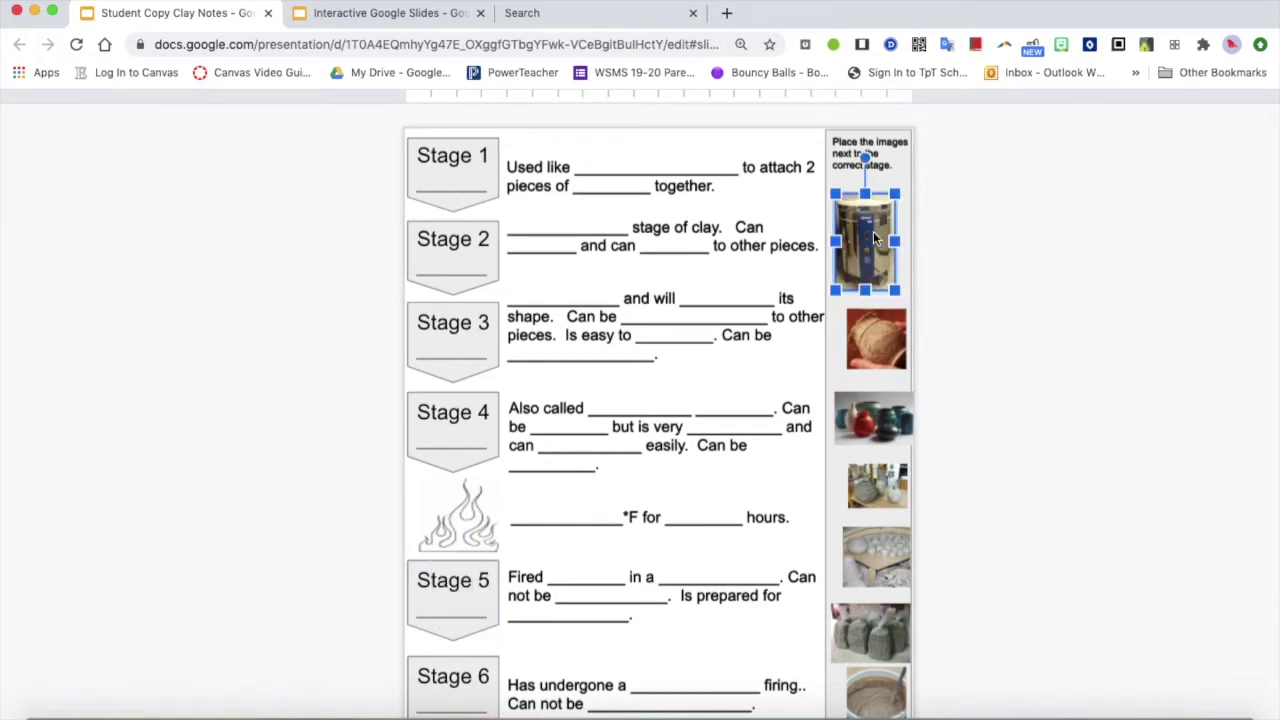
{"action": "left_click", "coordinate": [592, 175]}
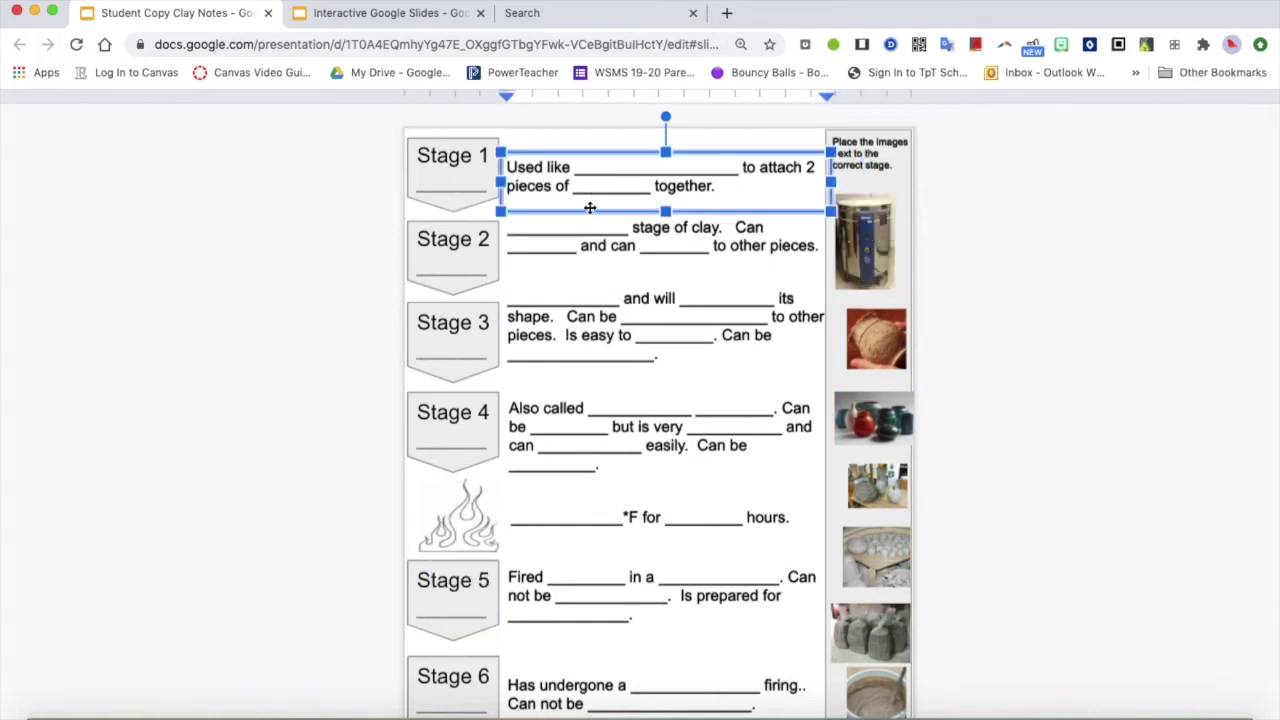
{"action": "left_click", "coordinate": [582, 238]}
{"action": "left_click", "coordinate": [563, 319]}
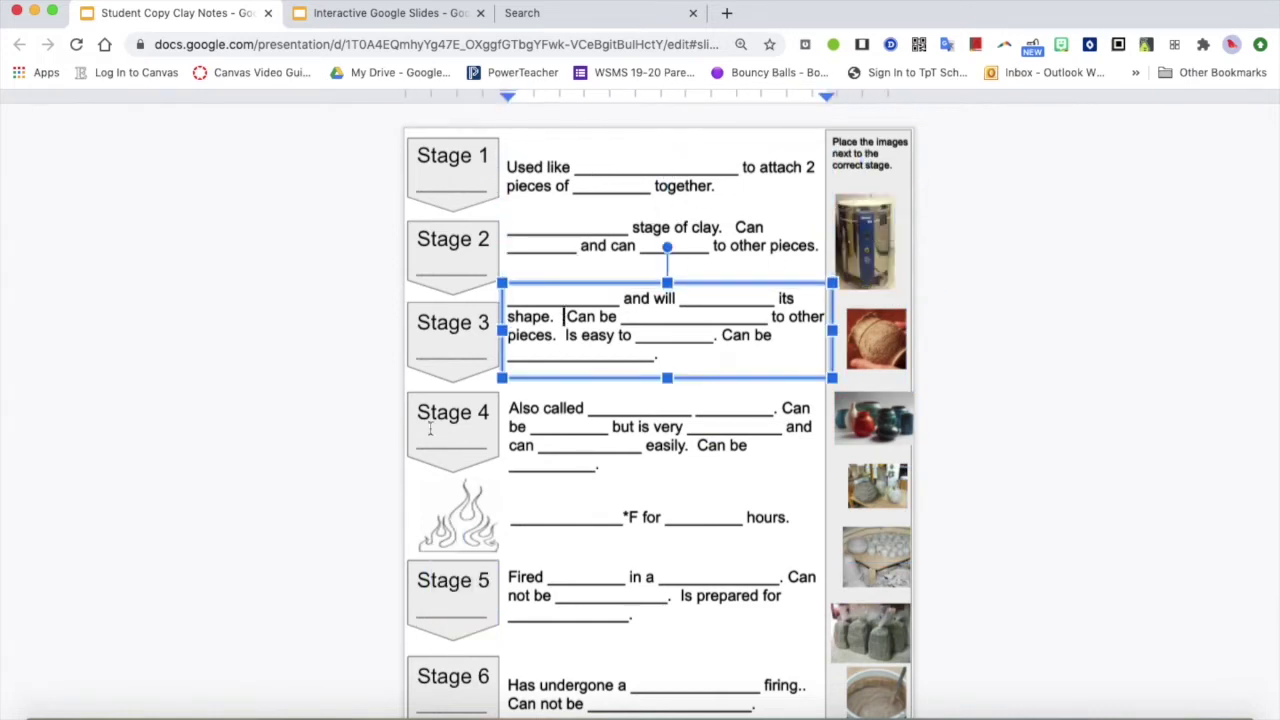
{"action": "left_click", "coordinate": [343, 460]}
{"action": "left_click", "coordinate": [366, 14]}
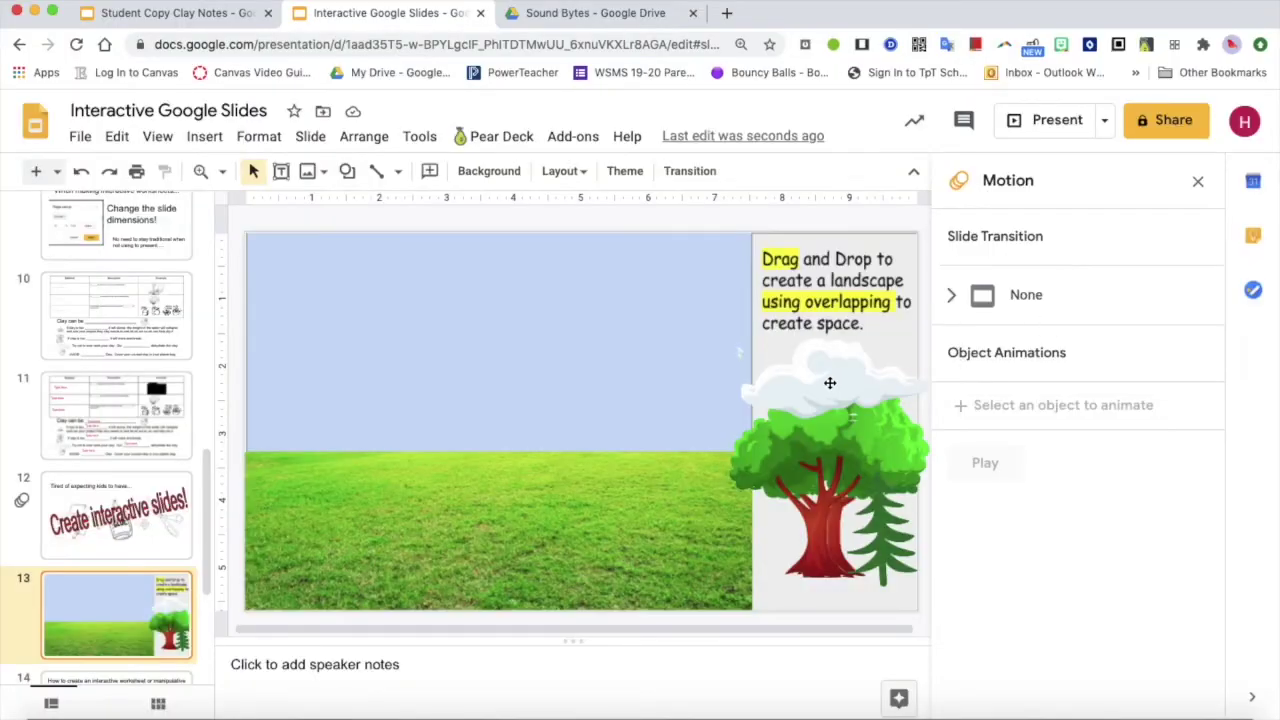
Step: Place three clouds in the sky and two trees on the grass
{"action": "left_click_drag", "start_coordinate": [829, 380], "coordinate": [344, 314]}
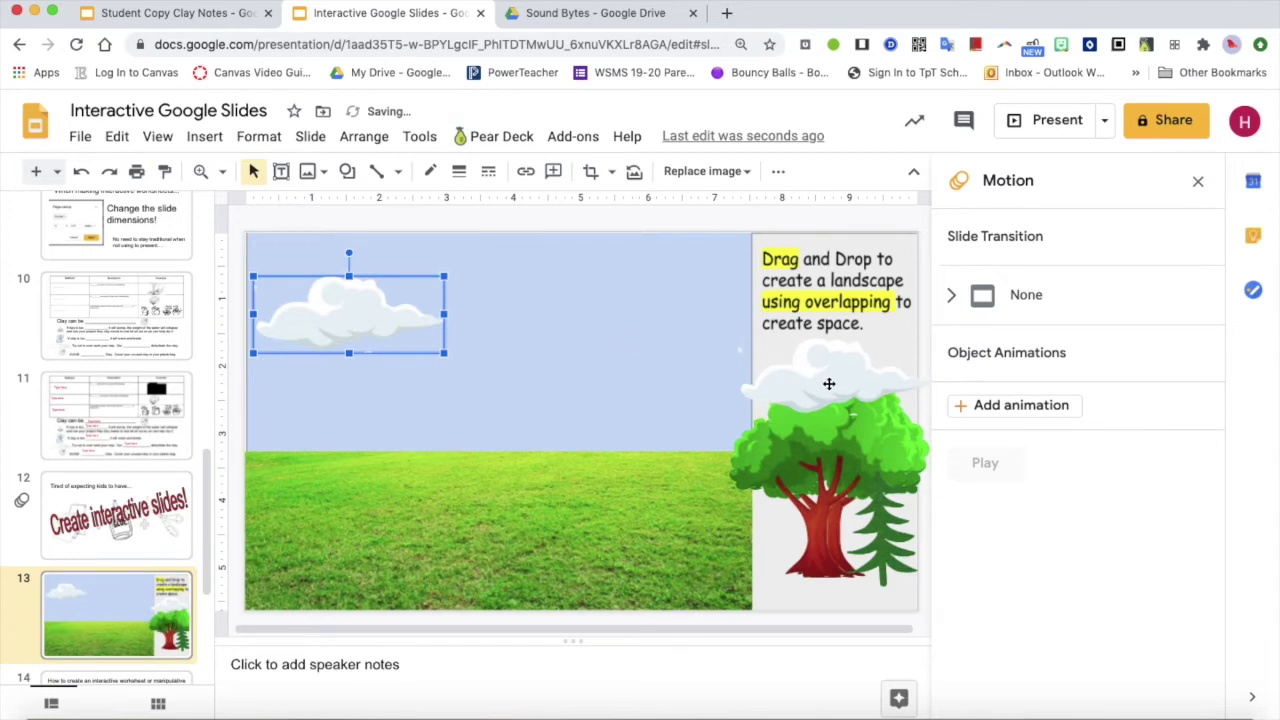
{"action": "left_click_drag", "start_coordinate": [829, 380], "coordinate": [439, 322]}
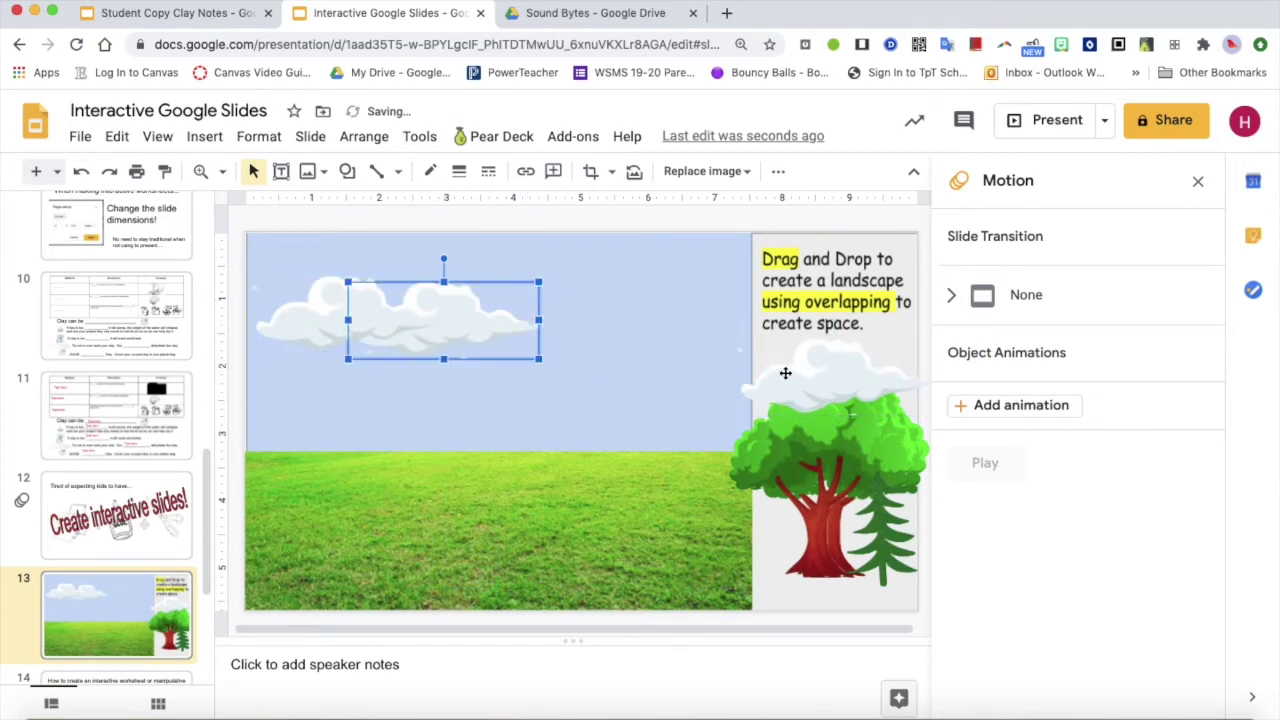
{"action": "left_click_drag", "start_coordinate": [786, 371], "coordinate": [549, 323]}
{"action": "left_click_drag", "start_coordinate": [828, 404], "coordinate": [429, 406]}
{"action": "left_click_drag", "start_coordinate": [789, 436], "coordinate": [594, 420]}
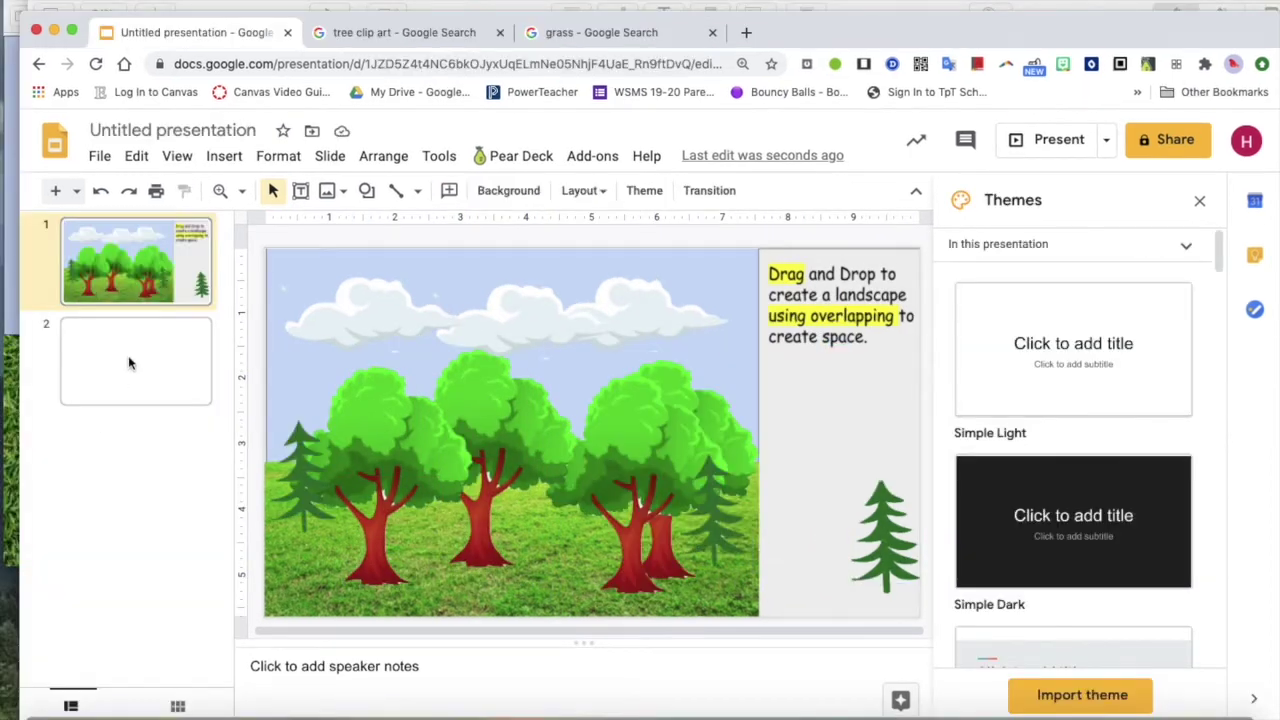
Step: Select blank slide 2, then bring up the options for the grass search's lawn photo
{"action": "left_click", "coordinate": [128, 363]}
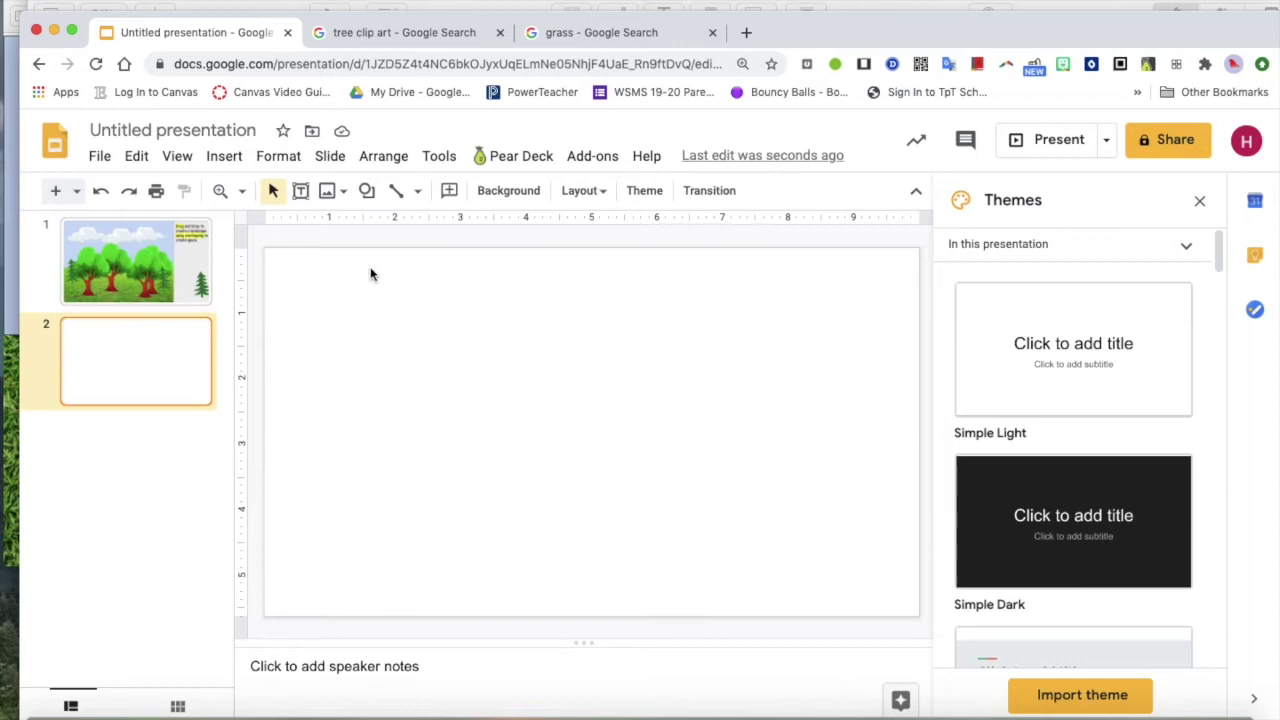
{"action": "left_click", "coordinate": [648, 34]}
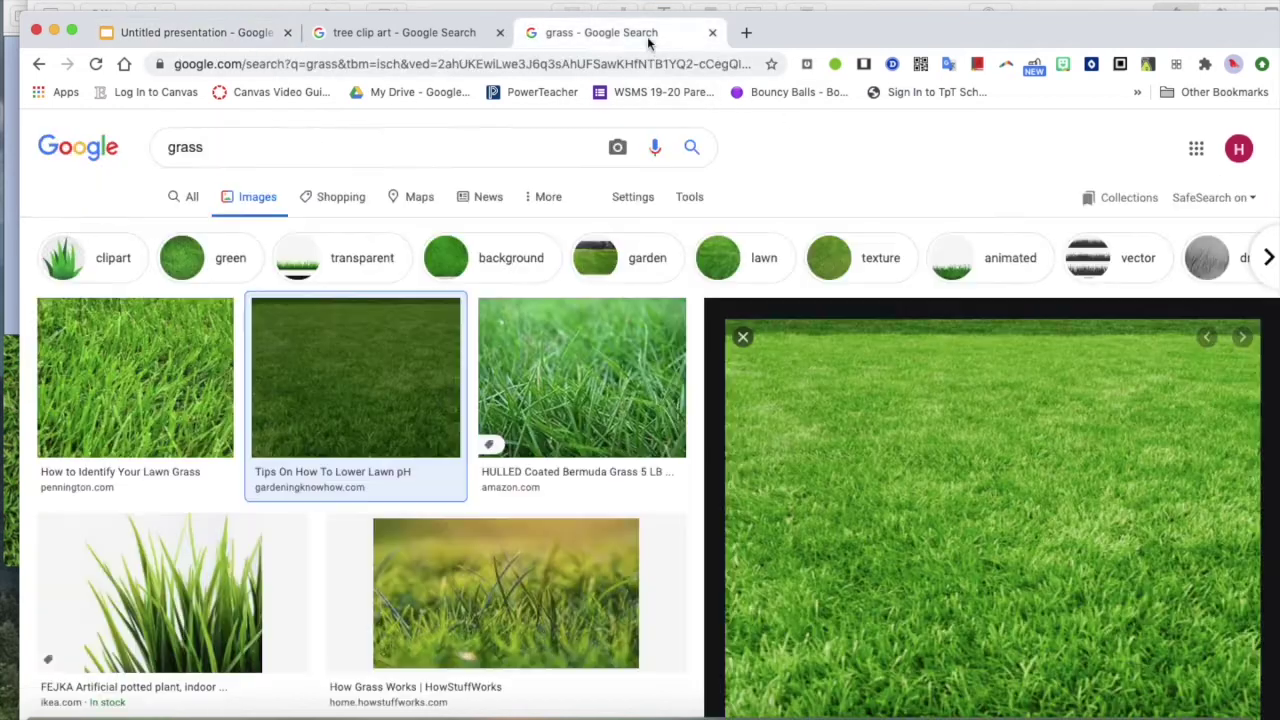
{"action": "right_click", "coordinate": [863, 449]}
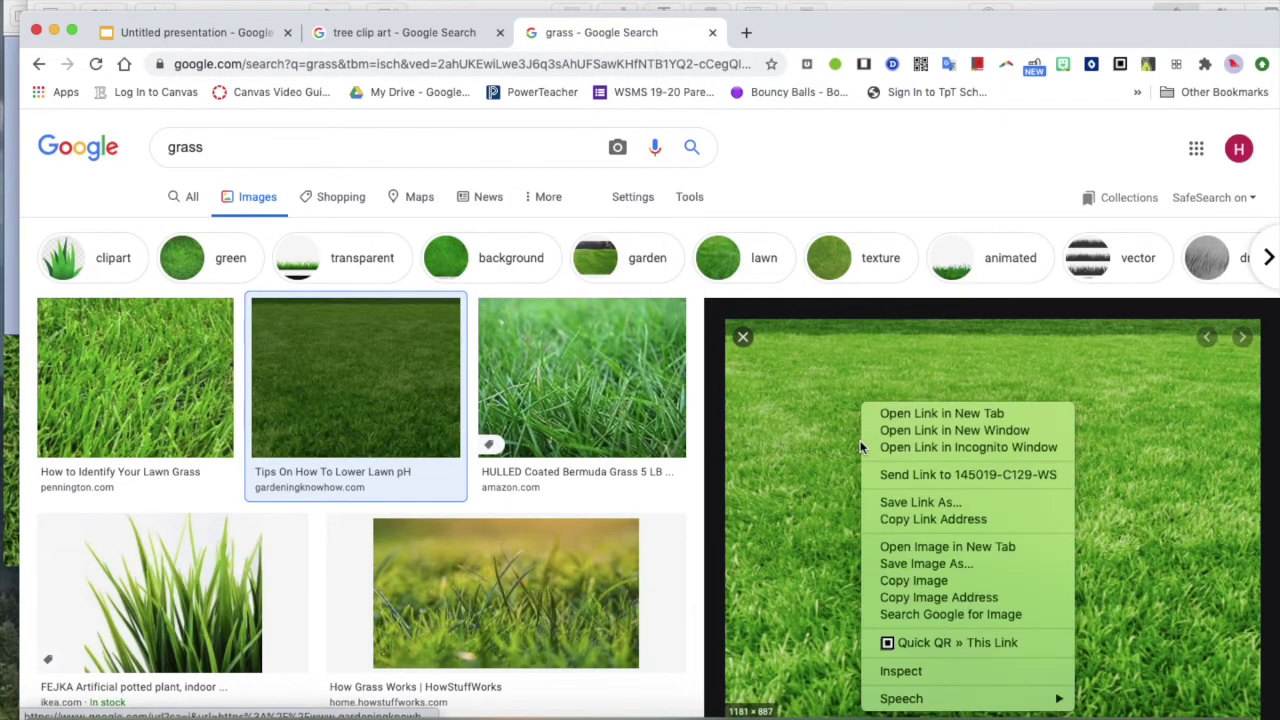
Step: Copy the lawn photo, paste it onto slide 2, and move it toward the bottom
{"action": "left_click", "coordinate": [900, 581]}
{"action": "left_click", "coordinate": [188, 33]}
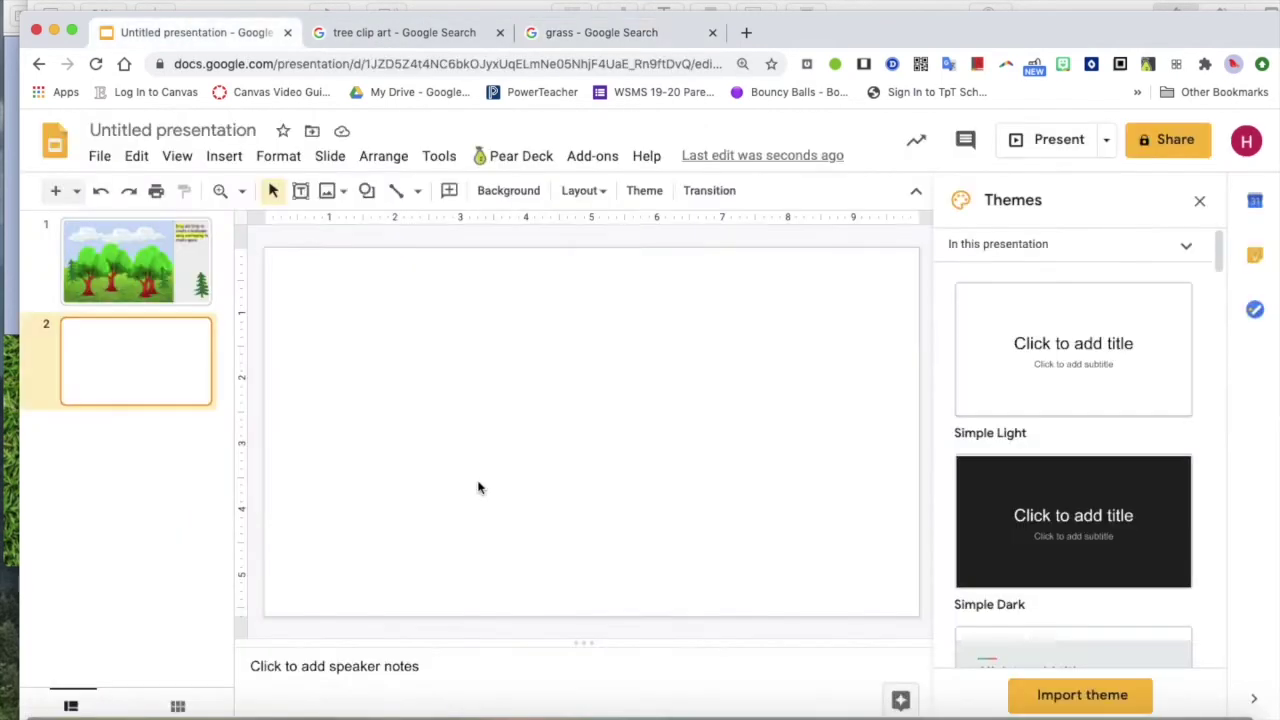
{"action": "right_click", "coordinate": [480, 489]}
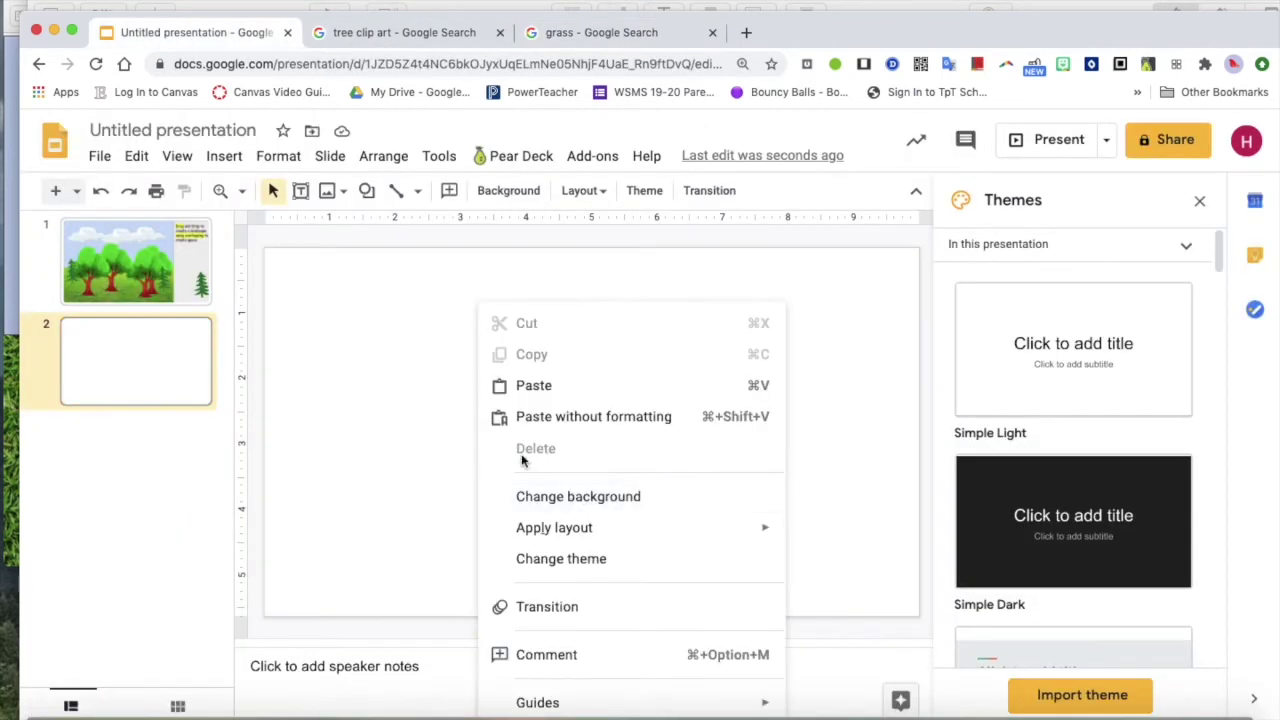
{"action": "left_click", "coordinate": [540, 386]}
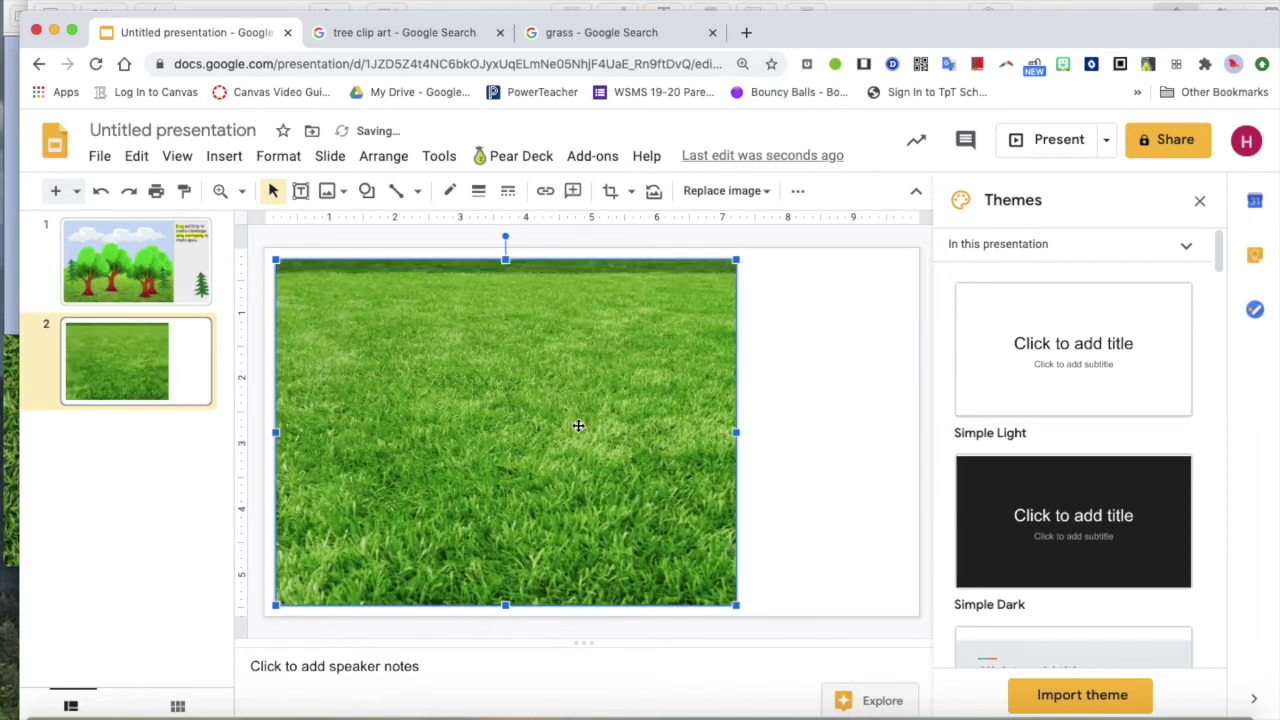
{"action": "left_click_drag", "start_coordinate": [578, 425], "coordinate": [600, 491]}
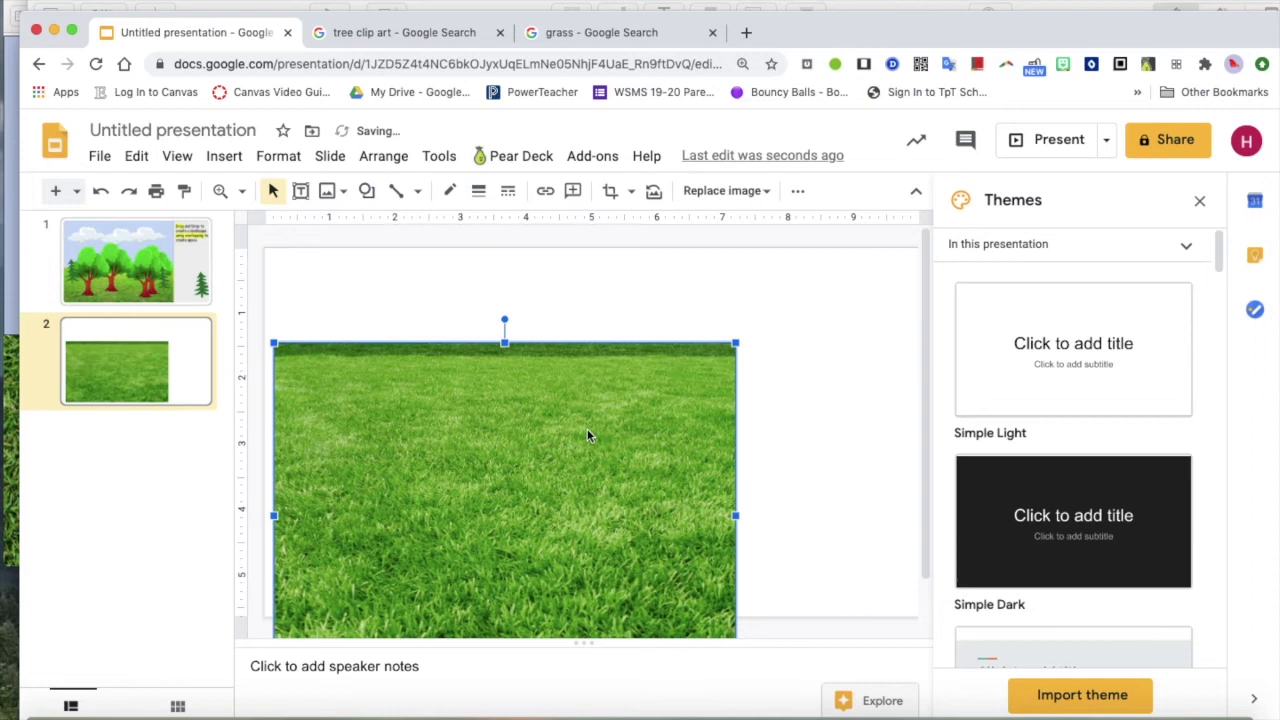
{"action": "left_click_drag", "start_coordinate": [588, 366], "coordinate": [584, 395]}
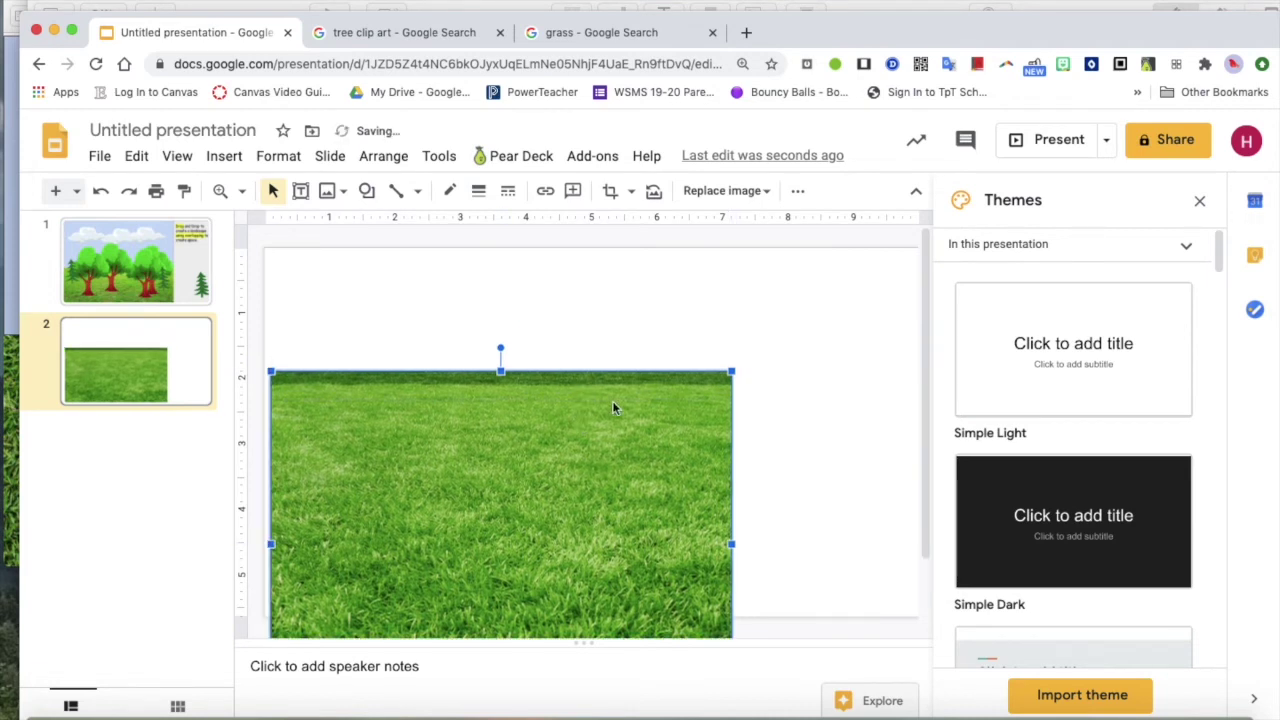
{"action": "left_click_drag", "start_coordinate": [668, 451], "coordinate": [666, 469]}
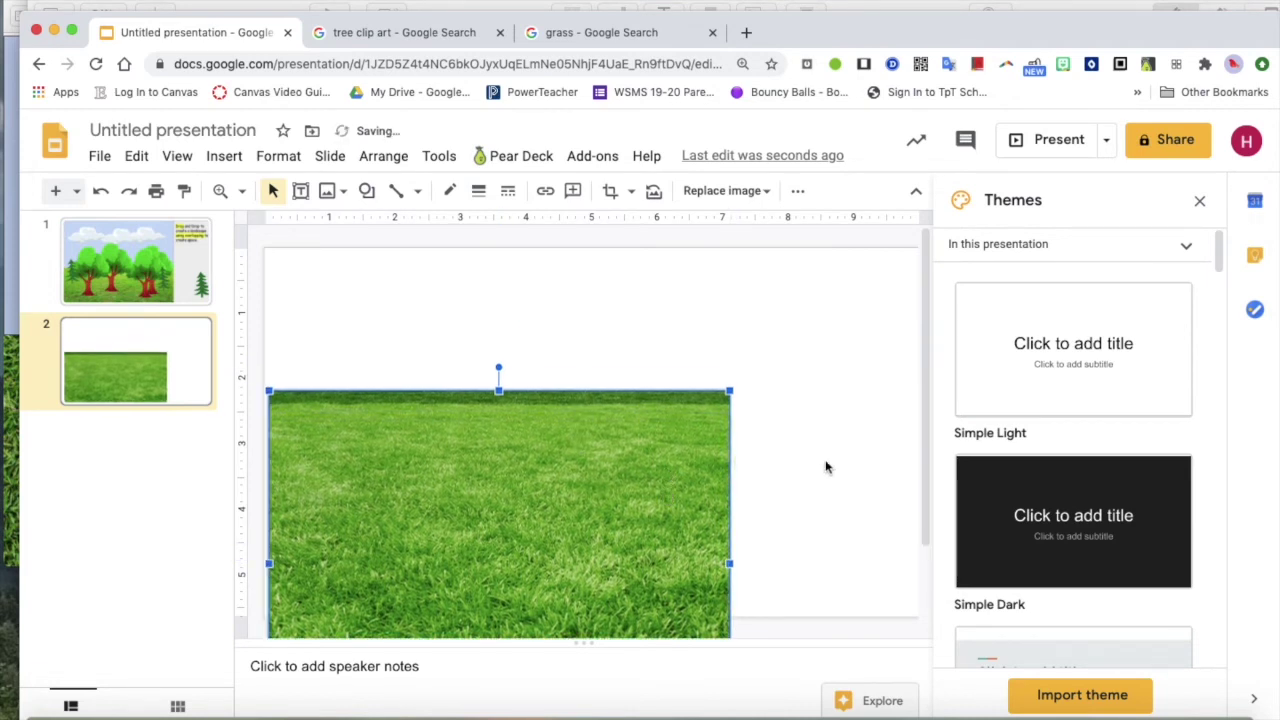
Step: Crop the bottom of the grass photo and align it with the slide's left edge
{"action": "scroll", "coordinate": [846, 557], "scroll_direction": "down", "scroll_amount": 3}
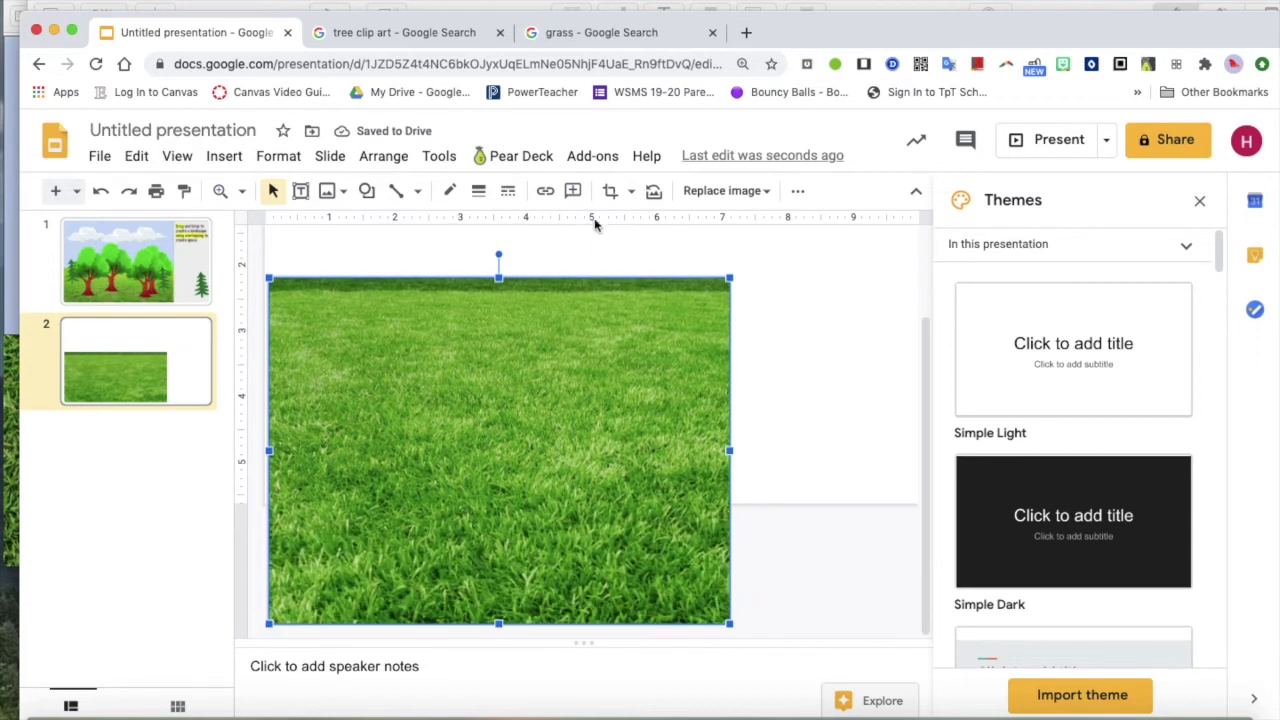
{"action": "left_click", "coordinate": [612, 193]}
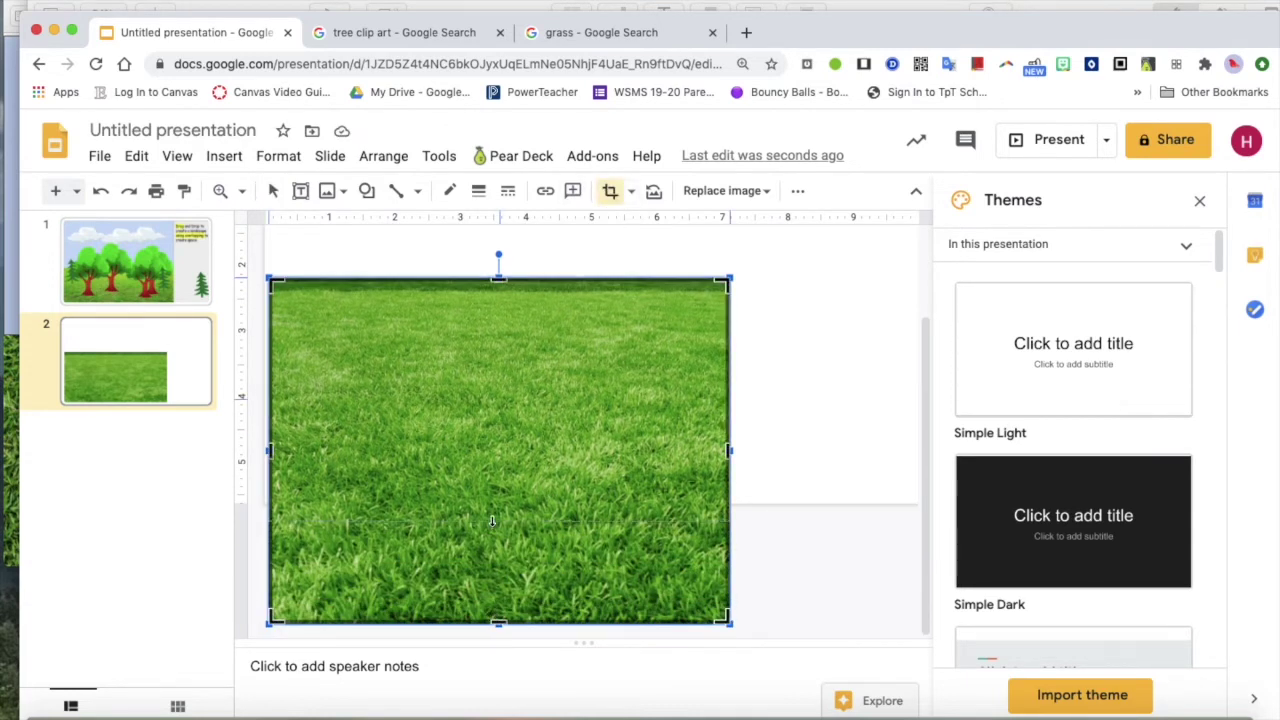
{"action": "left_click_drag", "start_coordinate": [489, 510], "coordinate": [488, 504]}
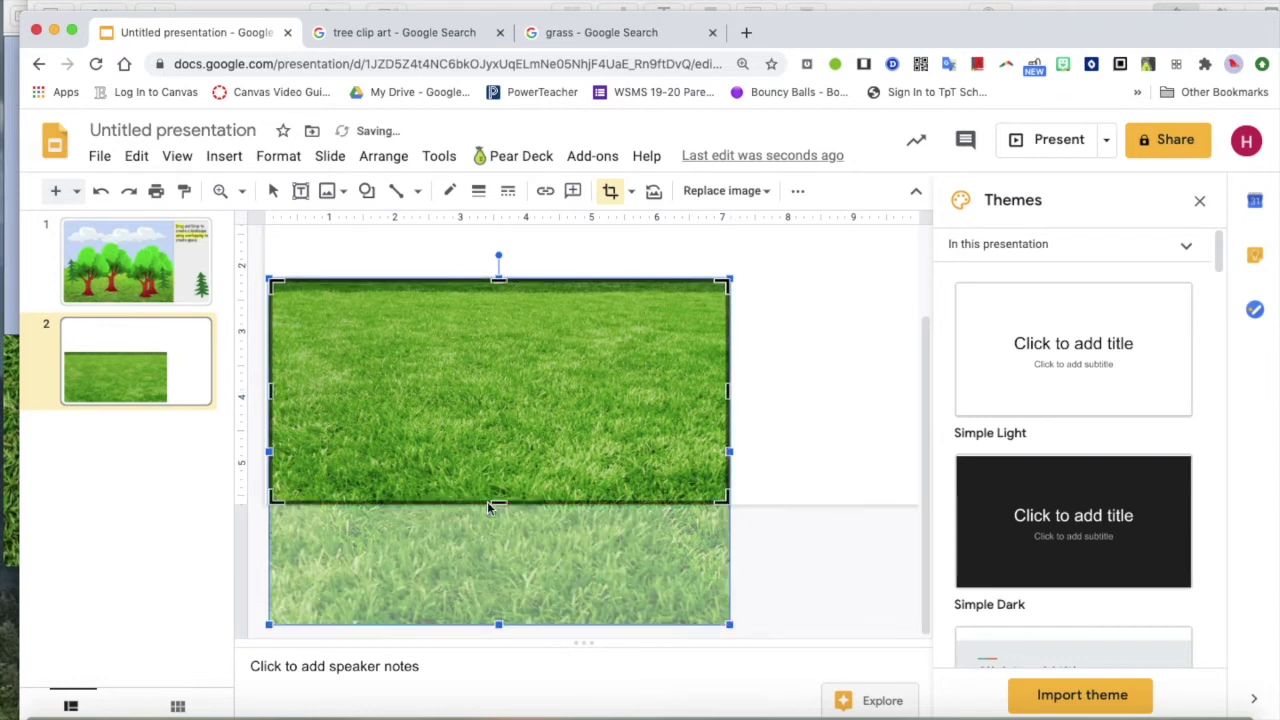
{"action": "key", "text": "Return"}
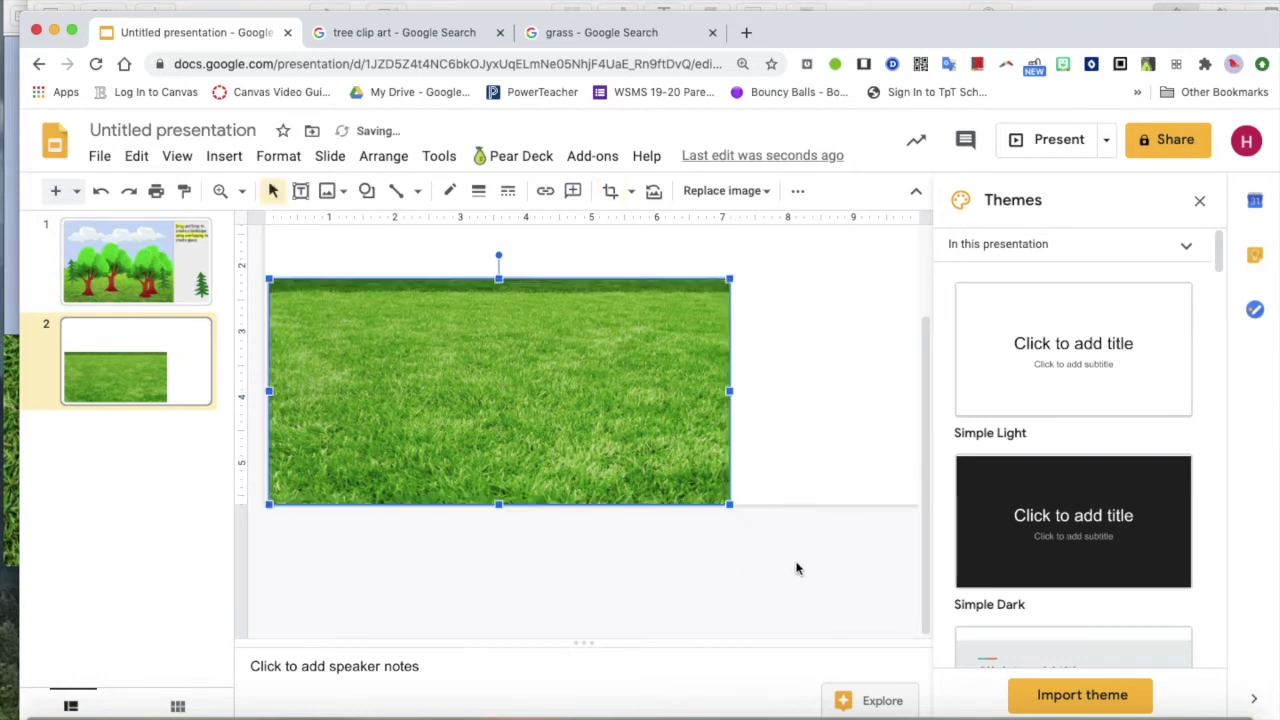
{"action": "scroll", "coordinate": [796, 568], "scroll_direction": "up", "scroll_amount": 3}
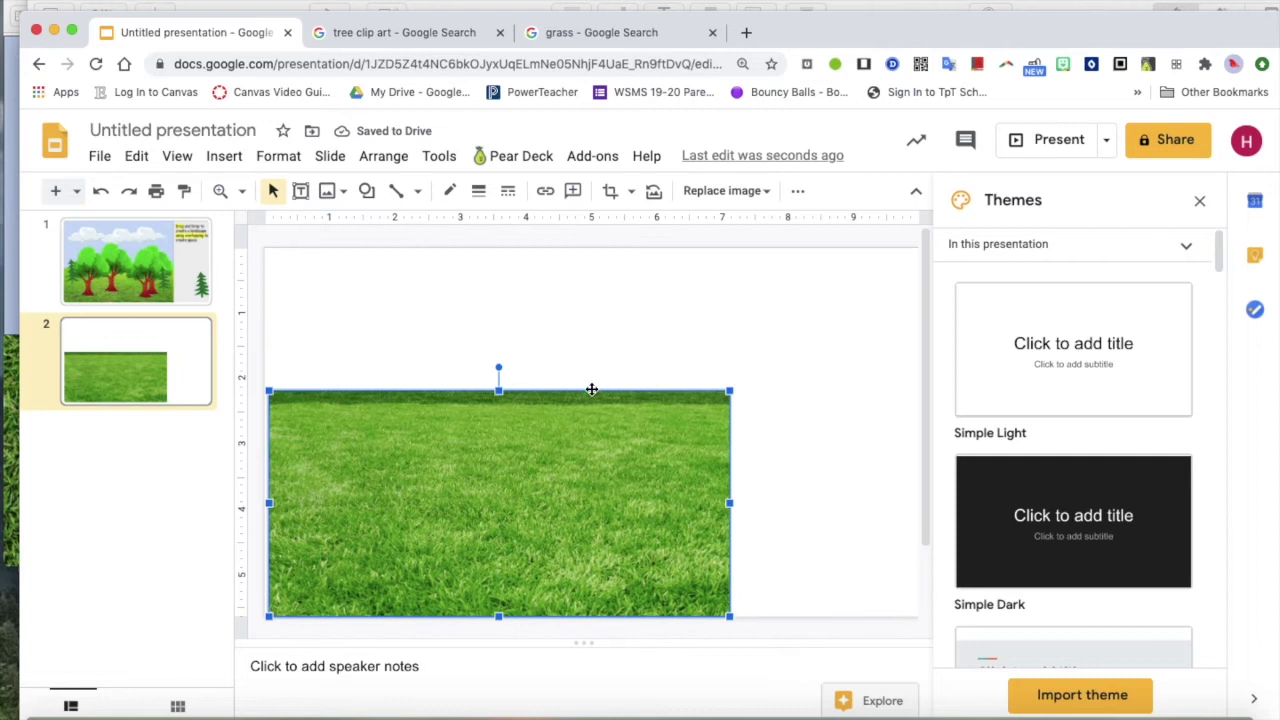
{"action": "left_click_drag", "start_coordinate": [594, 427], "coordinate": [589, 427]}
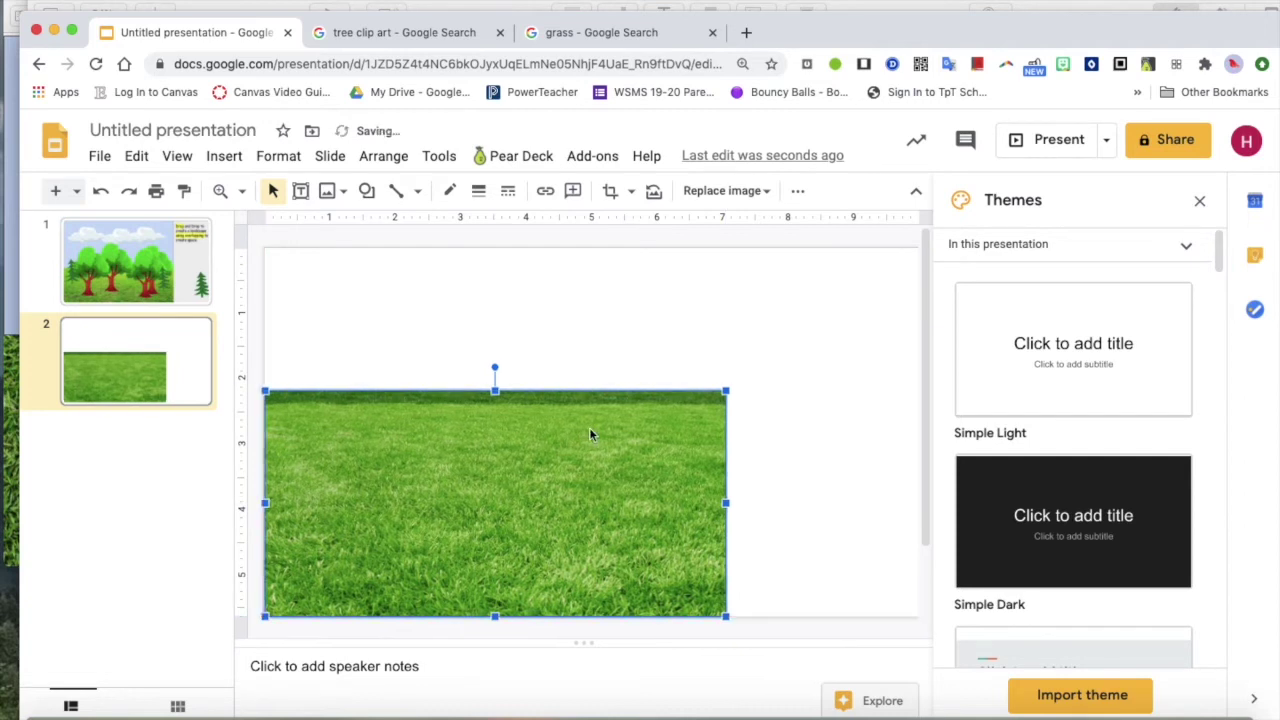
{"action": "left_click", "coordinate": [724, 289]}
Step: Draw a rectangle over the empty area above the grass
{"action": "left_click", "coordinate": [366, 190]}
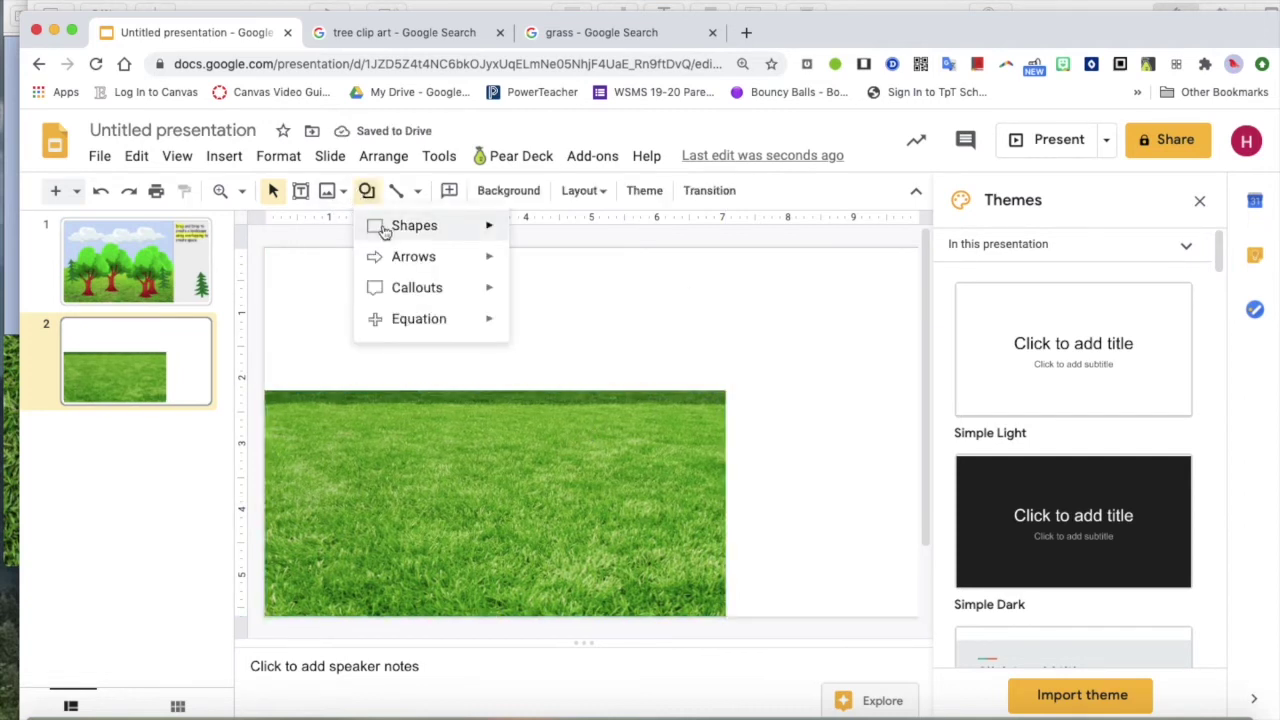
{"action": "mouse_move", "coordinate": [385, 232]}
{"action": "left_click", "coordinate": [518, 234]}
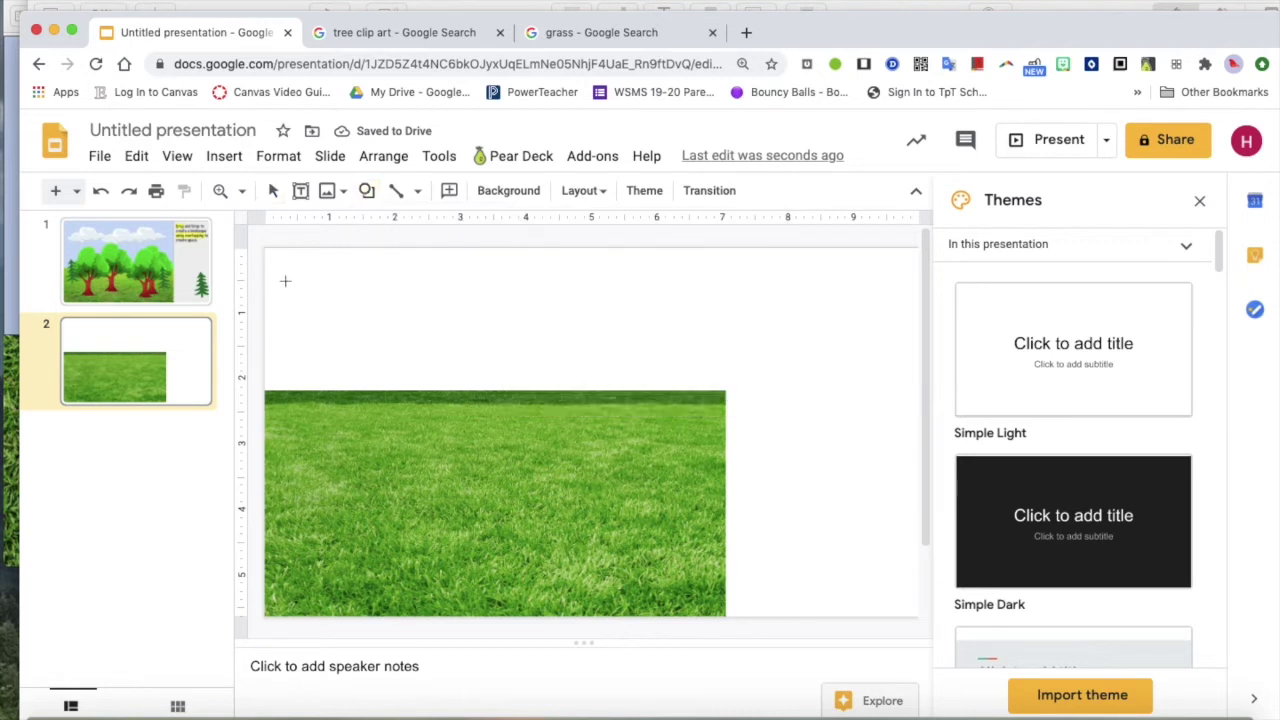
{"action": "left_click_drag", "start_coordinate": [266, 250], "coordinate": [728, 397]}
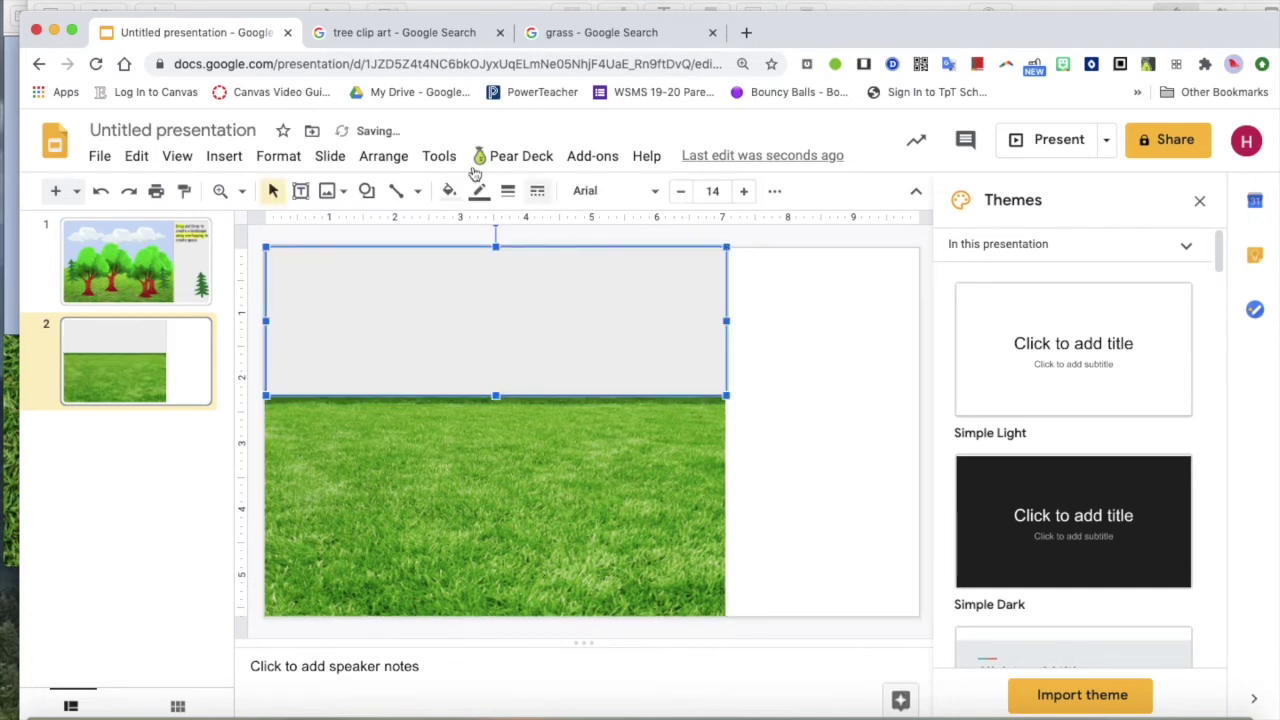
Step: Fill the rectangle light blue and stretch its bottom down to meet the grass
{"action": "left_click", "coordinate": [449, 190]}
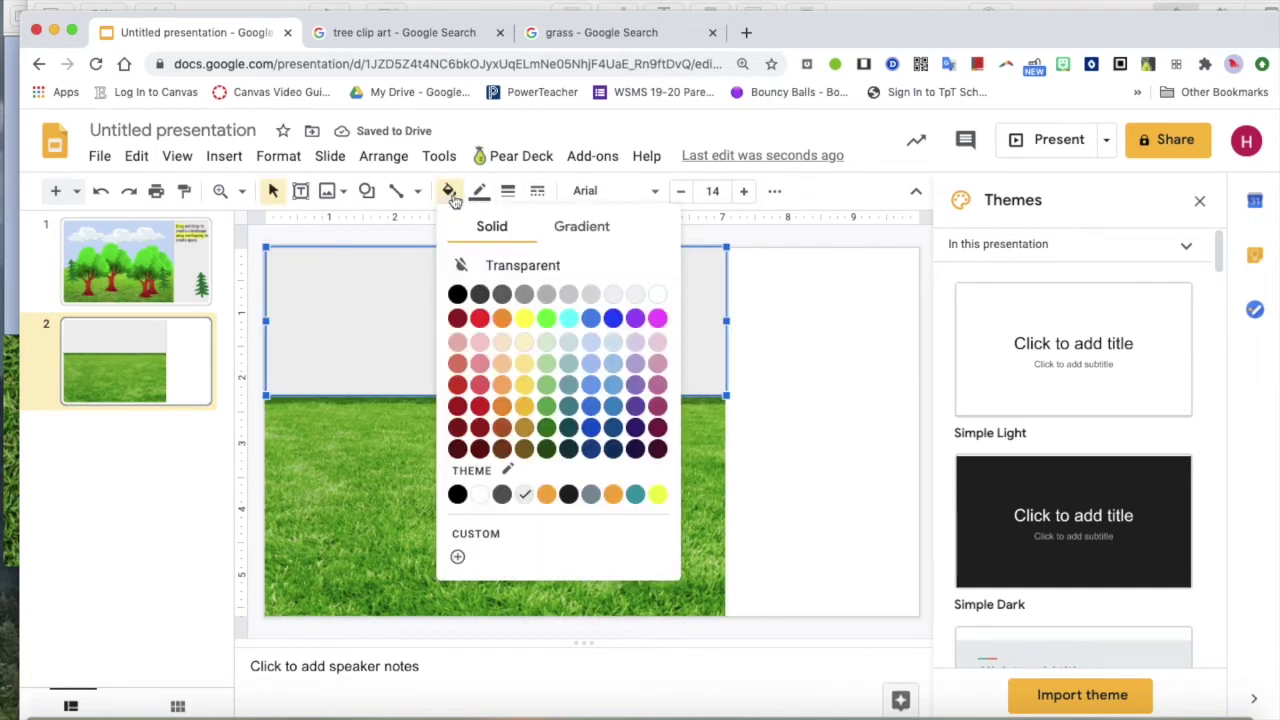
{"action": "left_click", "coordinate": [590, 347]}
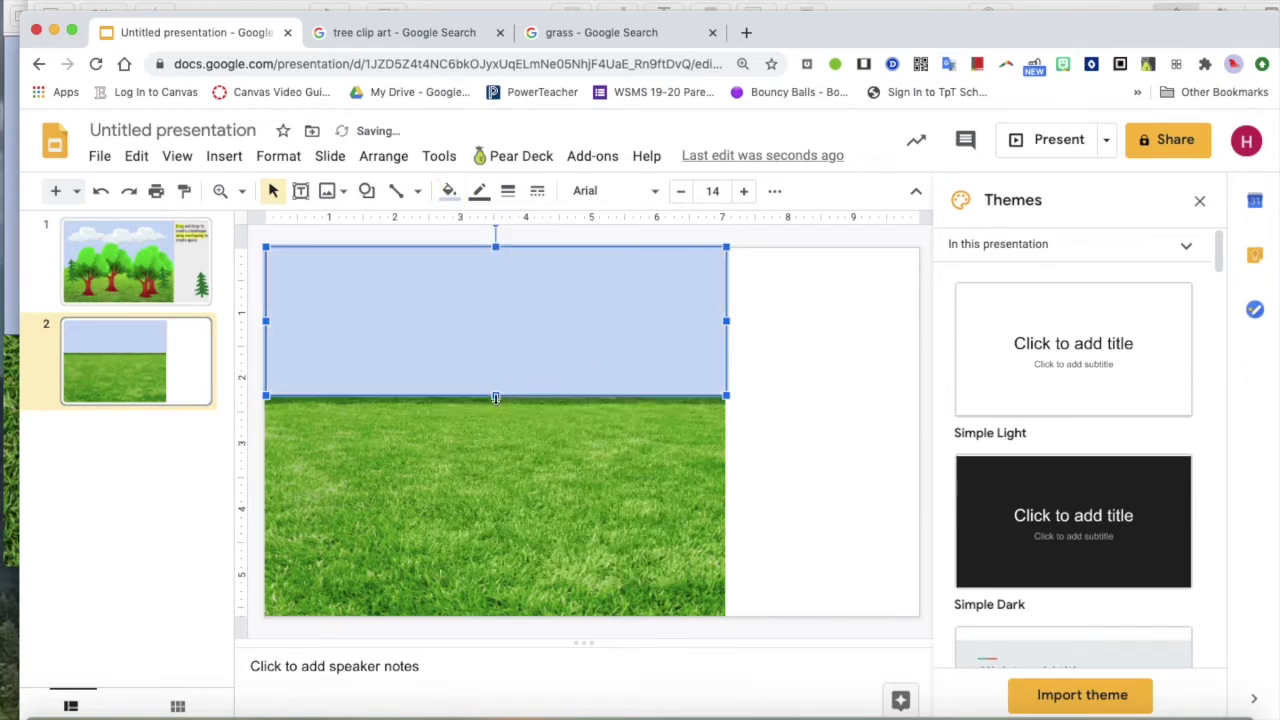
{"action": "left_click_drag", "start_coordinate": [495, 398], "coordinate": [497, 408]}
{"action": "left_click", "coordinate": [540, 454]}
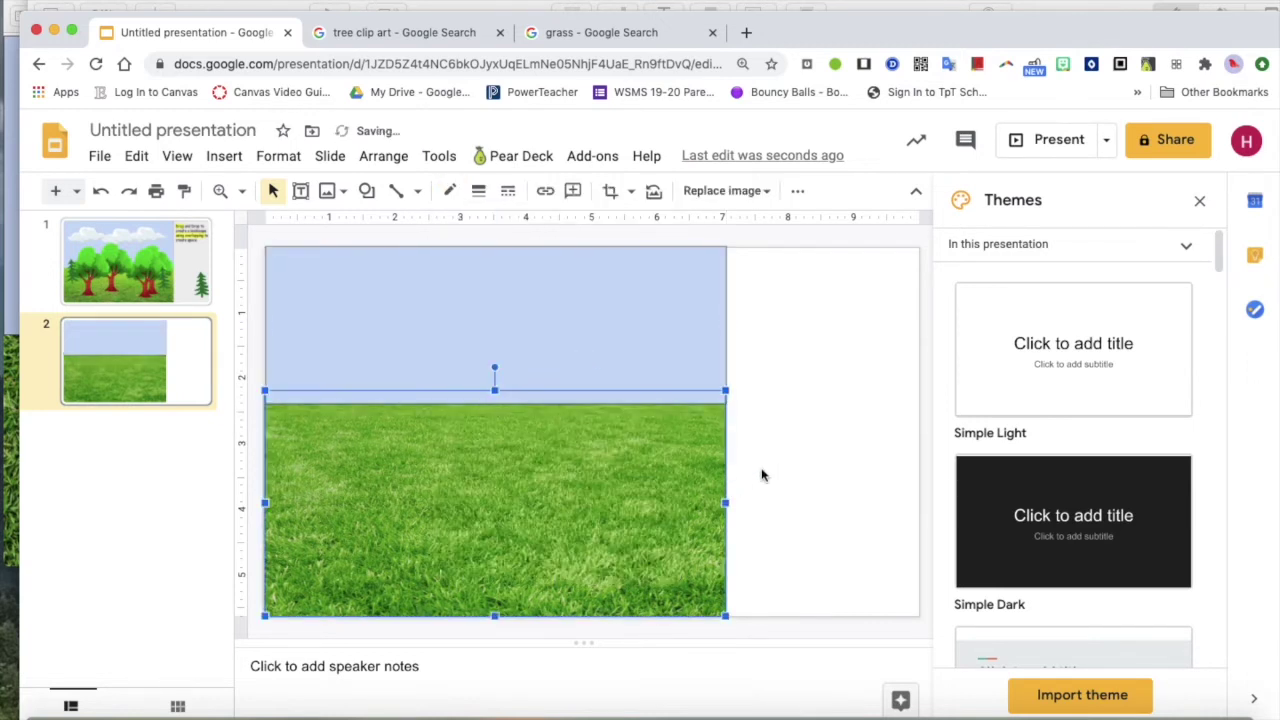
{"action": "left_click", "coordinate": [777, 471]}
Step: Draw a tall rectangle panel down the right side of slide 2
{"action": "left_click", "coordinate": [367, 190]}
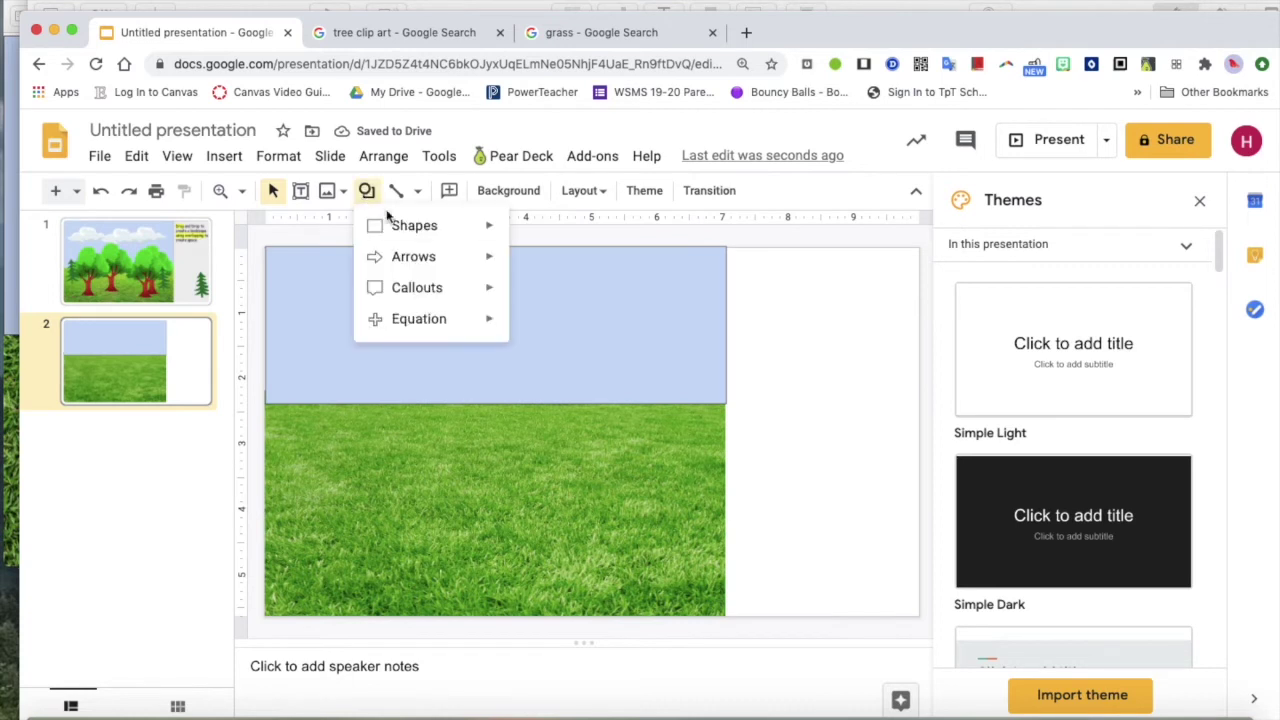
{"action": "mouse_move", "coordinate": [400, 228]}
{"action": "left_click", "coordinate": [522, 228]}
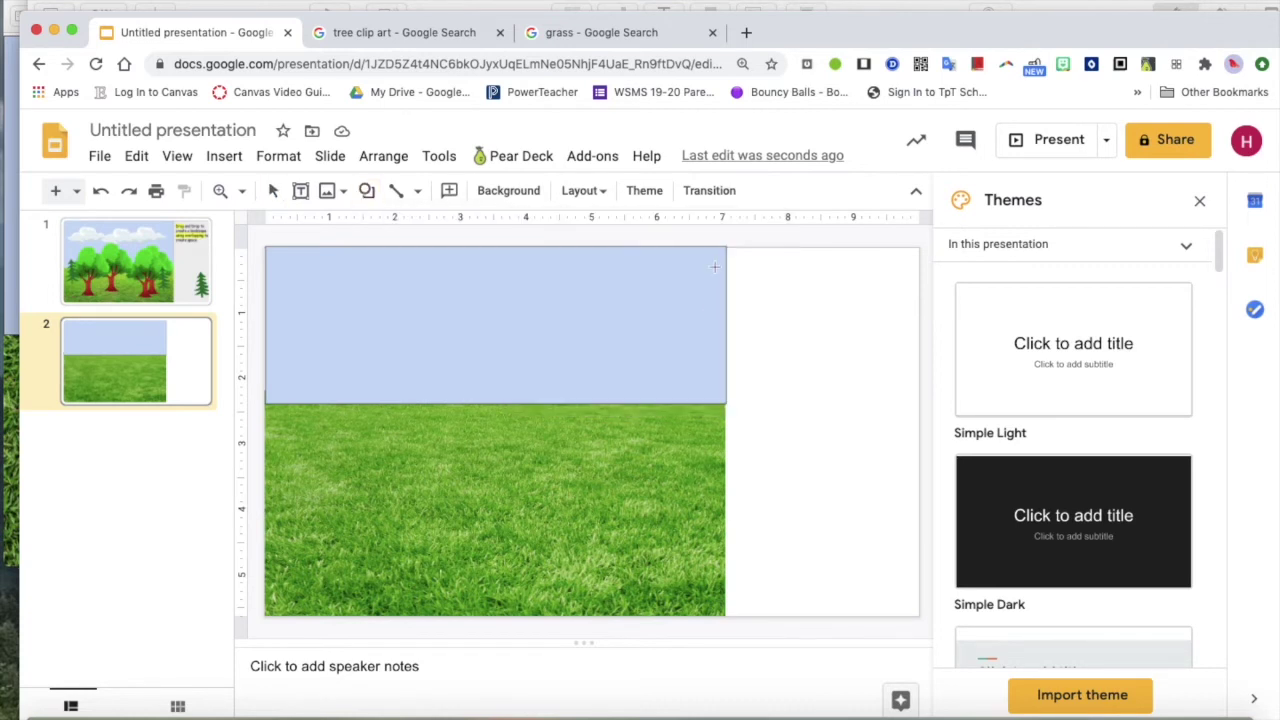
{"action": "left_click_drag", "start_coordinate": [722, 244], "coordinate": [918, 617]}
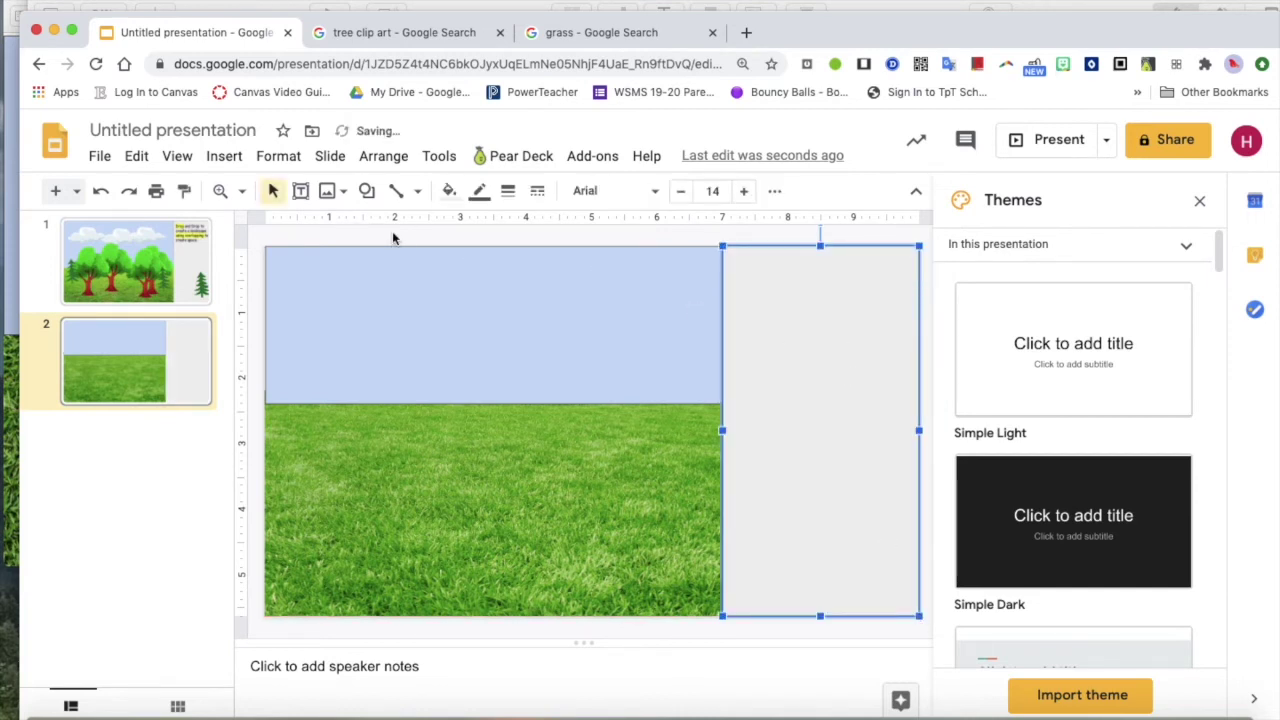
Step: Add a text box at the panel's top reading 'Drag and drop the items below to create a landscape using overlapping'
{"action": "left_click", "coordinate": [300, 191]}
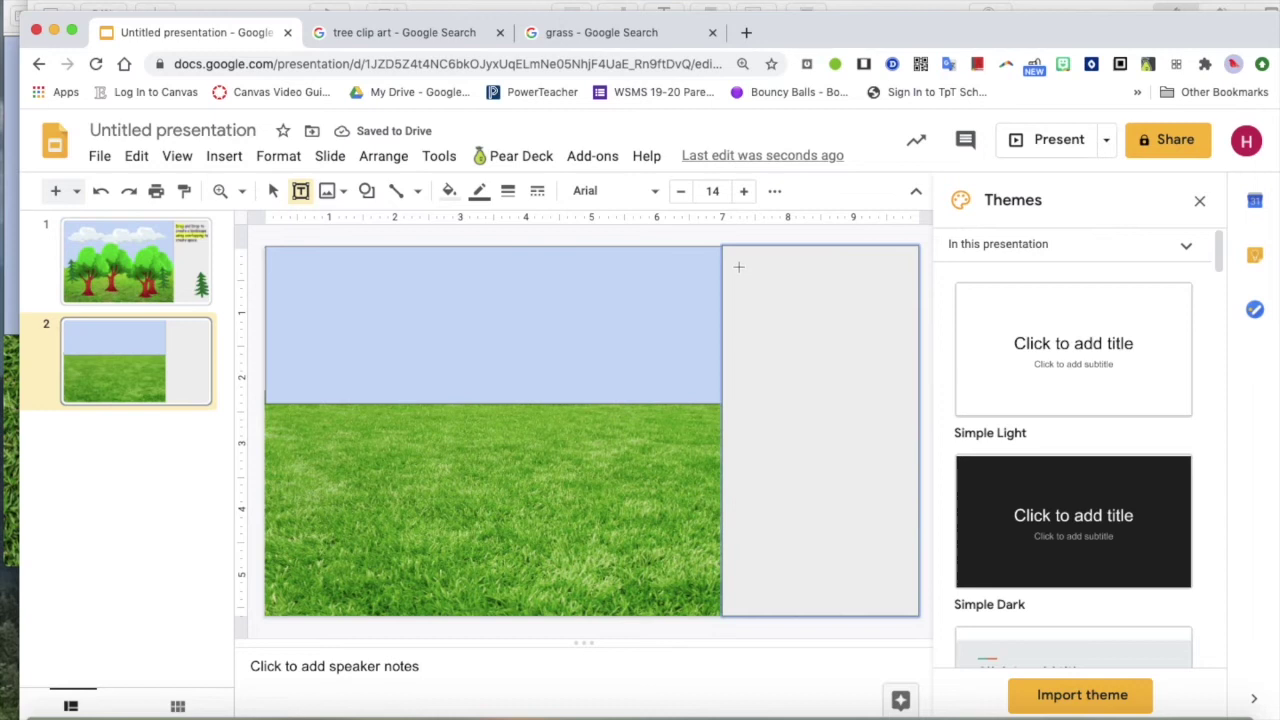
{"action": "left_click_drag", "start_coordinate": [739, 267], "coordinate": [906, 397]}
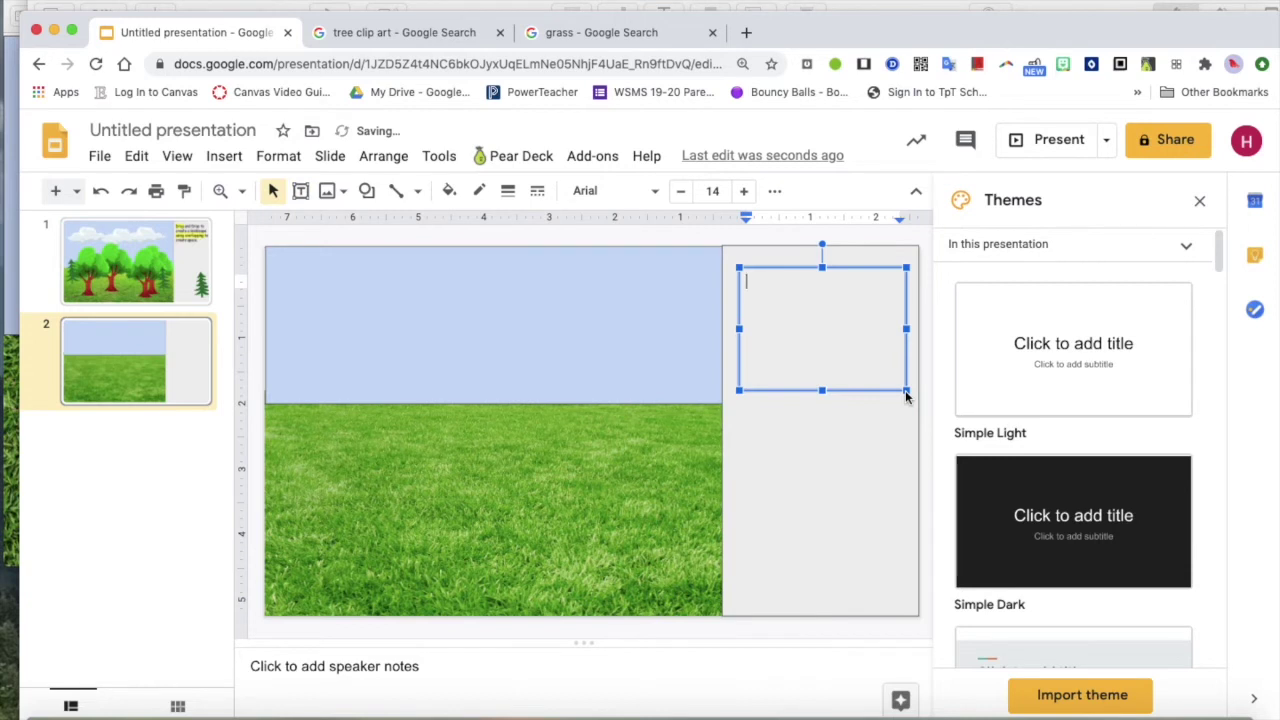
{"action": "type", "text": "Drag and drop the "}
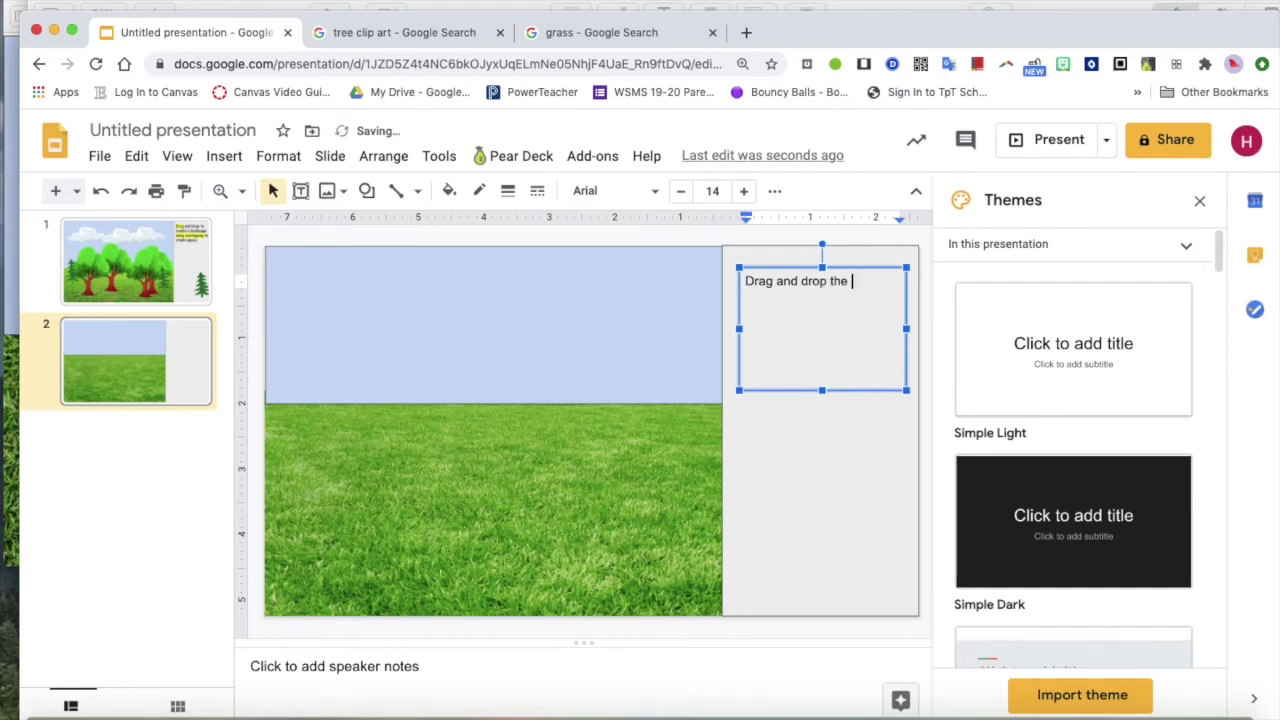
{"action": "type", "text": "items below to create a la"}
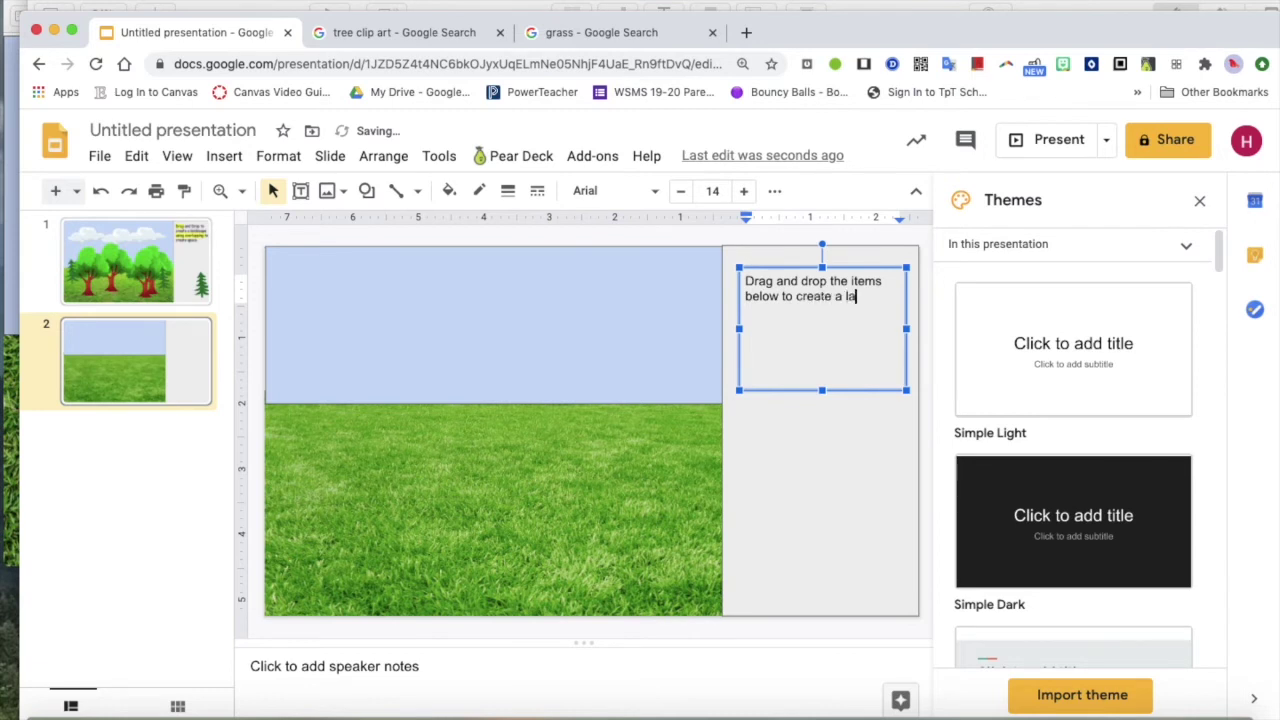
{"action": "type", "text": "ndscape us"}
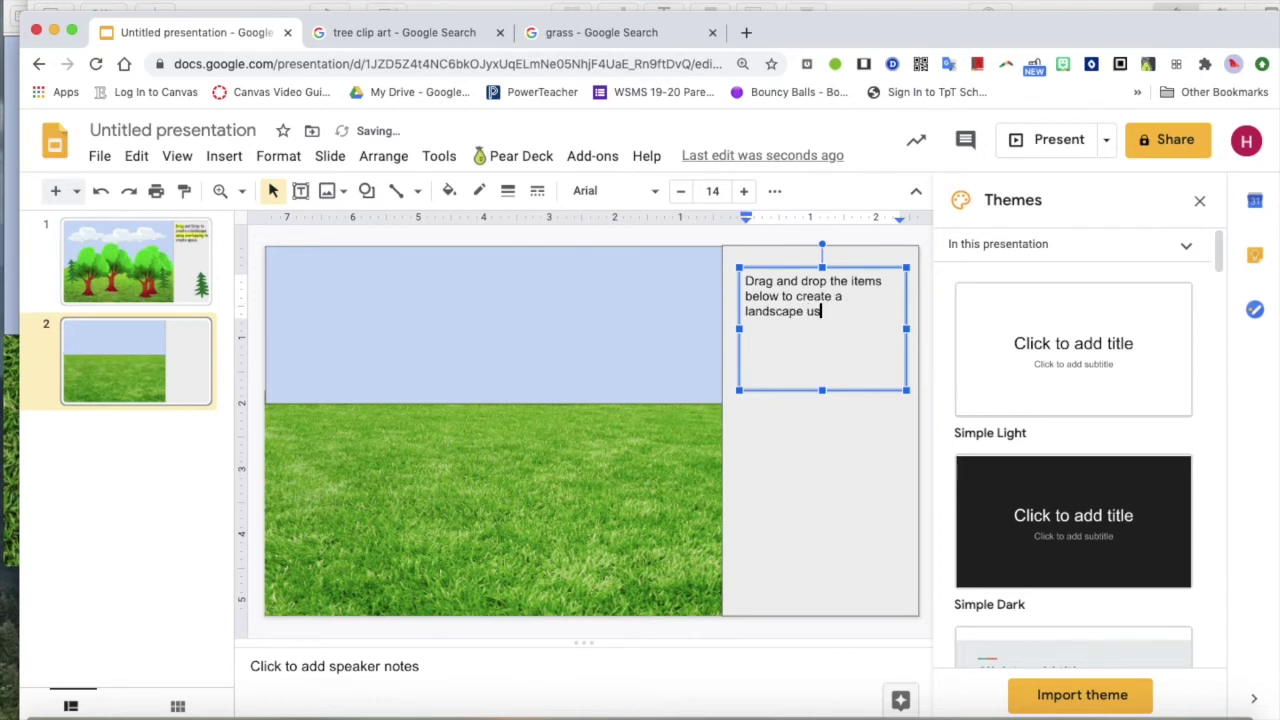
{"action": "type", "text": "ing overlapping."}
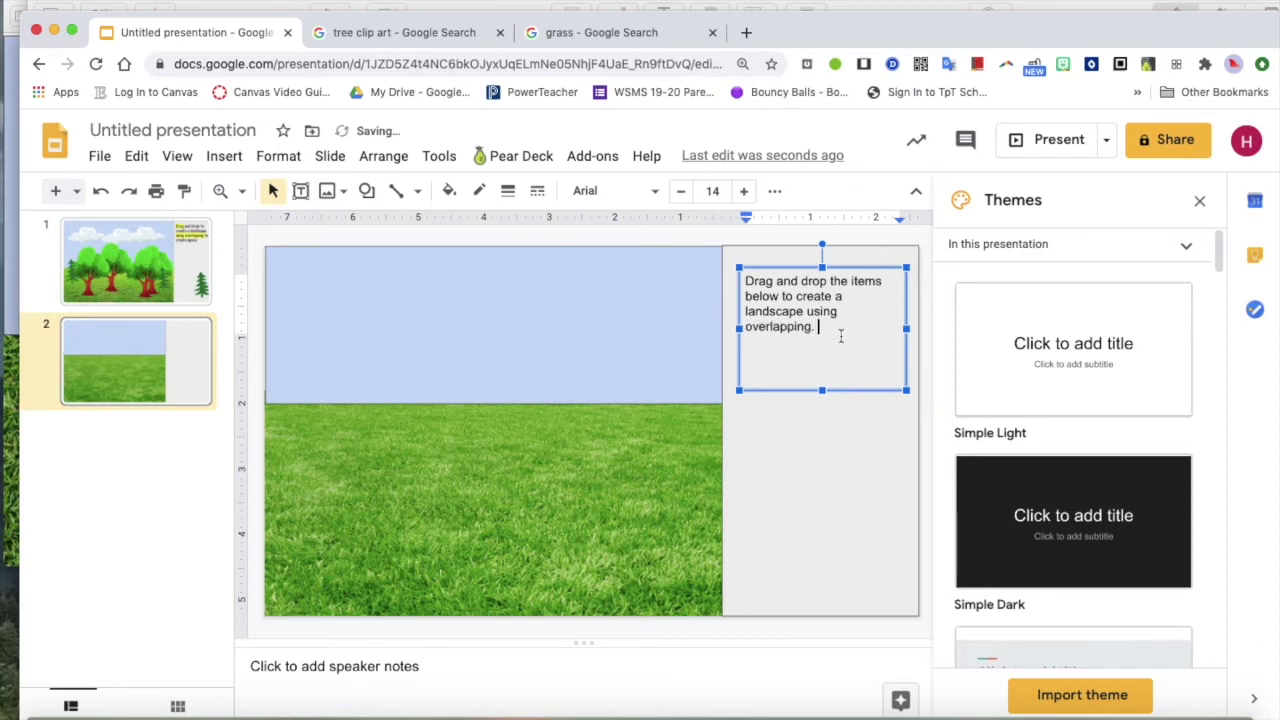
{"action": "left_click_drag", "start_coordinate": [812, 330], "coordinate": [740, 333]}
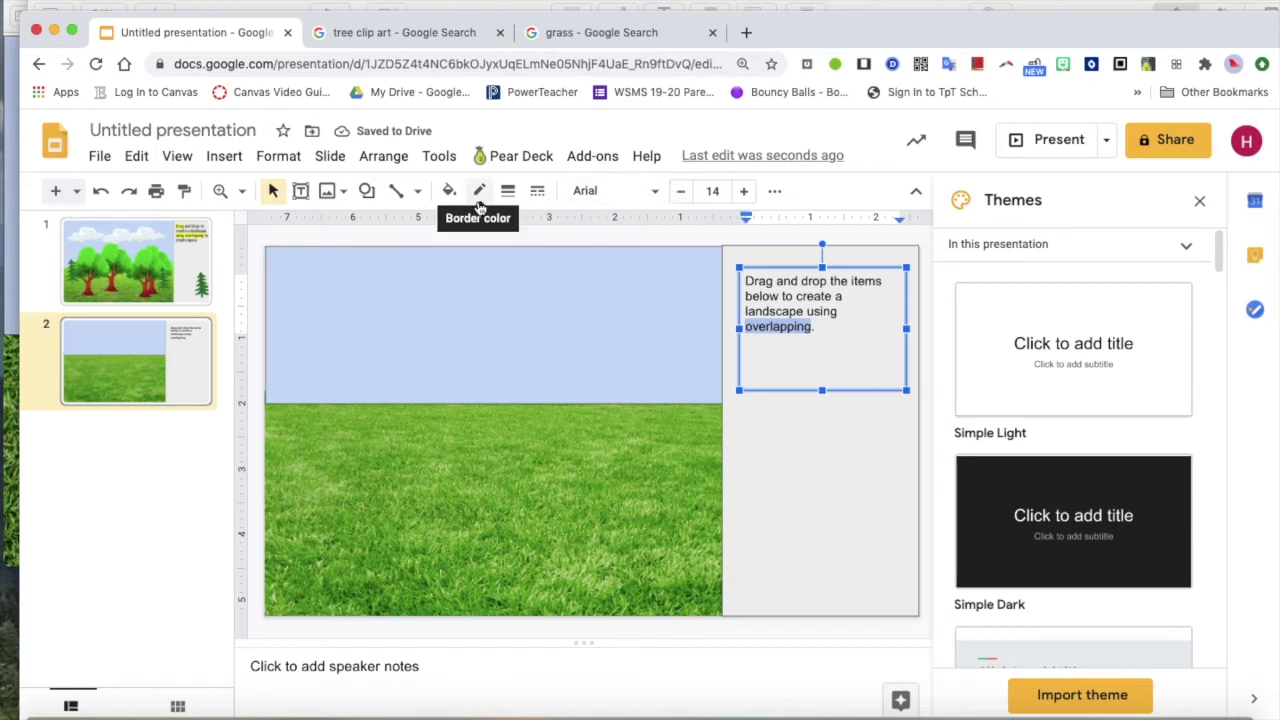
Step: Highlight the word 'overlapping' in yellow
{"action": "left_click", "coordinate": [774, 191]}
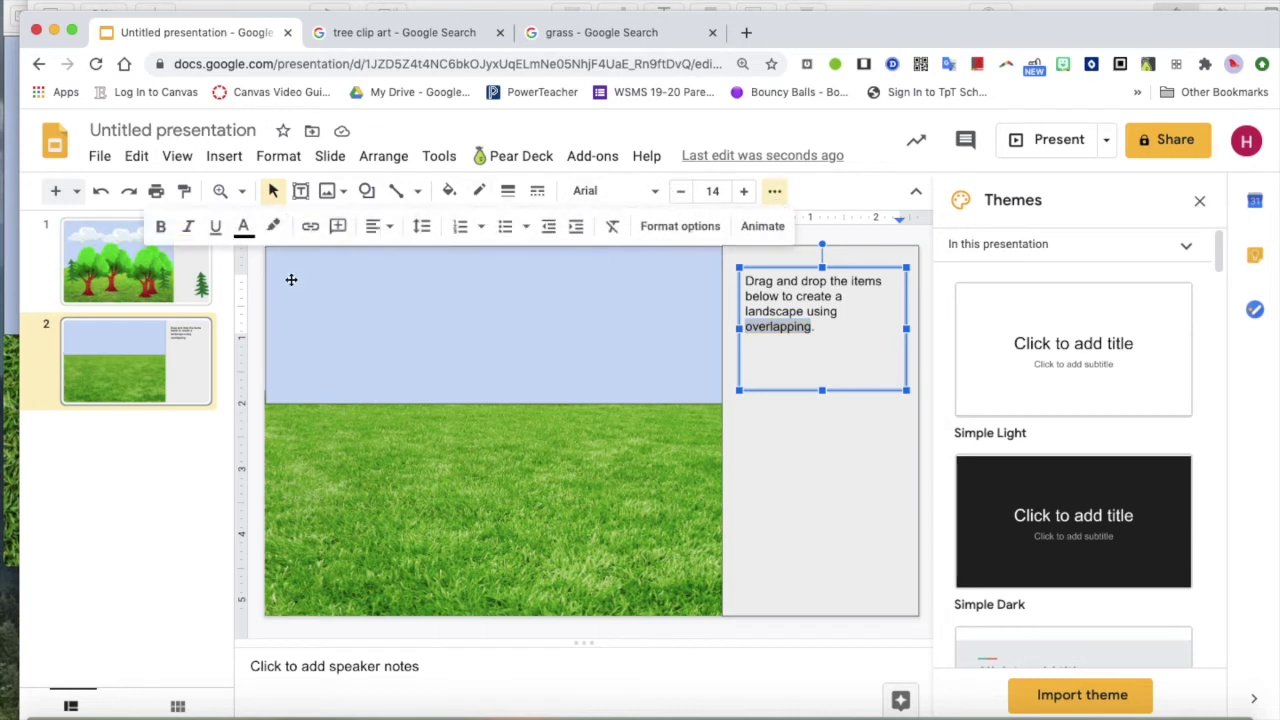
{"action": "left_click", "coordinate": [273, 227]}
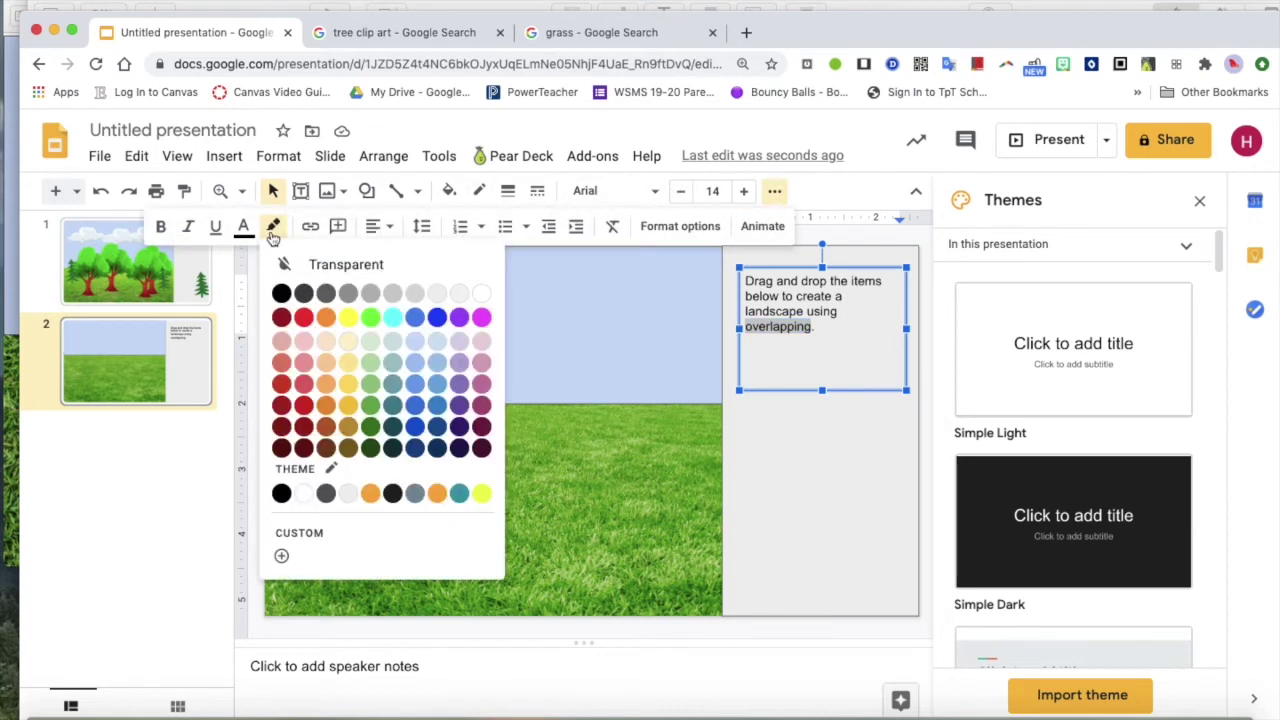
{"action": "left_click", "coordinate": [351, 317]}
{"action": "left_click", "coordinate": [791, 396]}
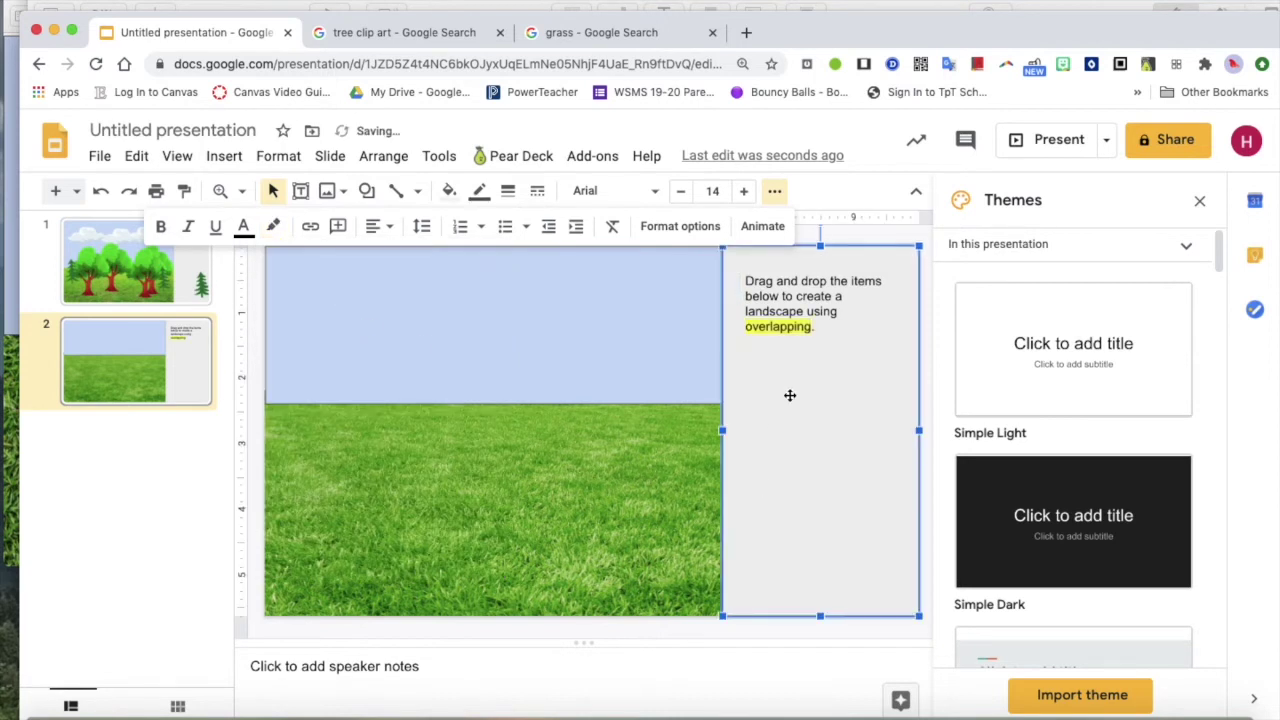
Step: Enlarge the whole instruction text to font size 21
{"action": "left_click", "coordinate": [815, 330]}
{"action": "triple_click", "coordinate": [815, 330]}
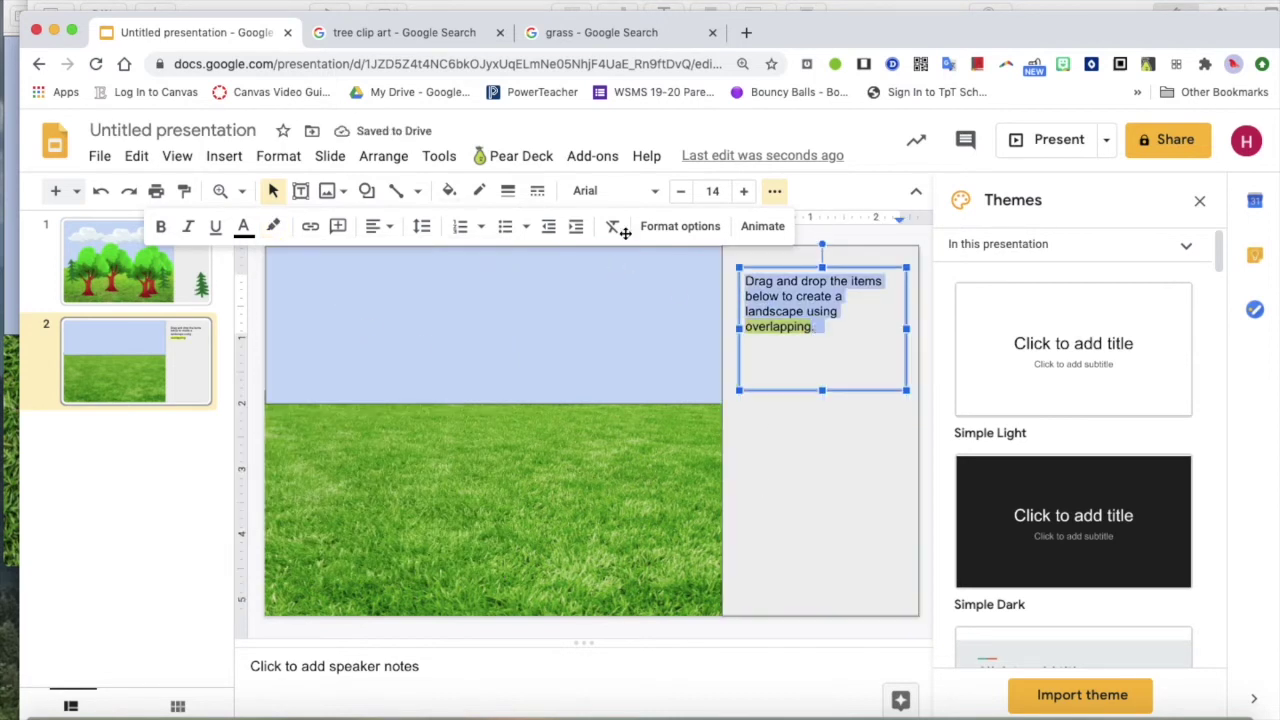
{"action": "left_click", "coordinate": [744, 191]}
{"action": "left_click", "coordinate": [744, 191]}
{"action": "left_click", "coordinate": [744, 191]}
{"action": "left_click", "coordinate": [744, 191]}
{"action": "left_click", "coordinate": [744, 191]}
{"action": "left_click", "coordinate": [744, 191]}
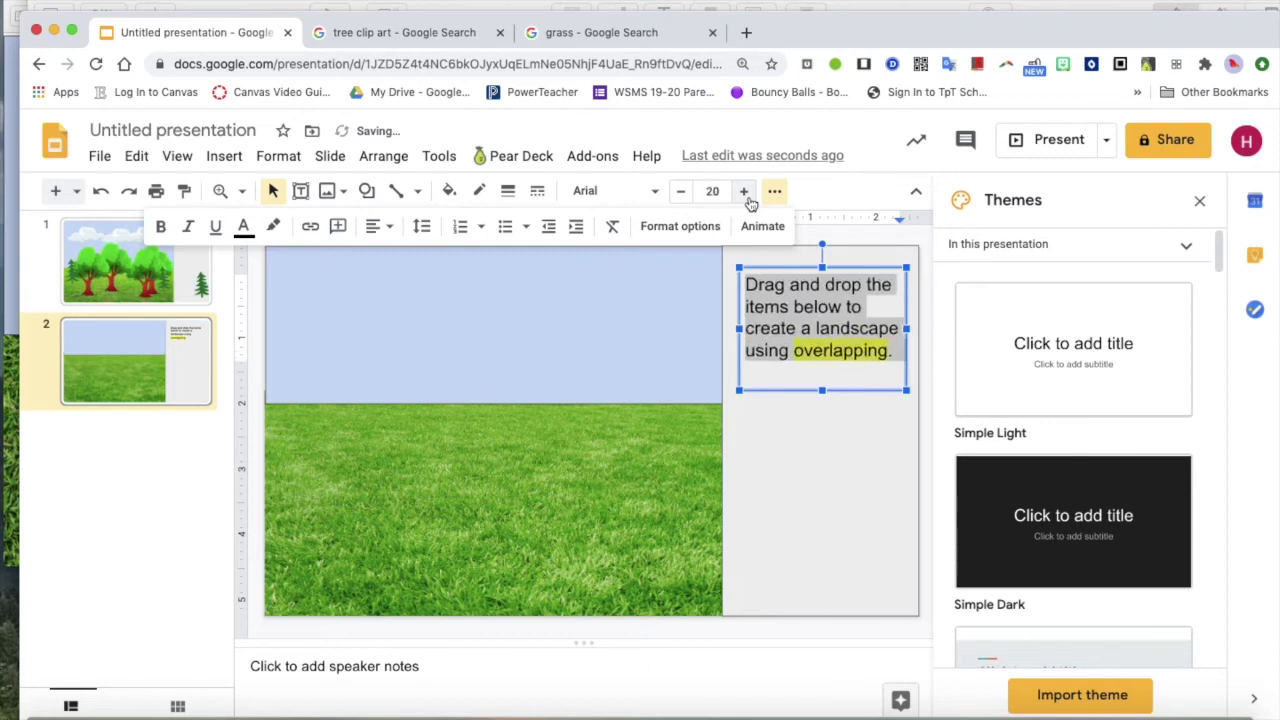
{"action": "left_click", "coordinate": [744, 191]}
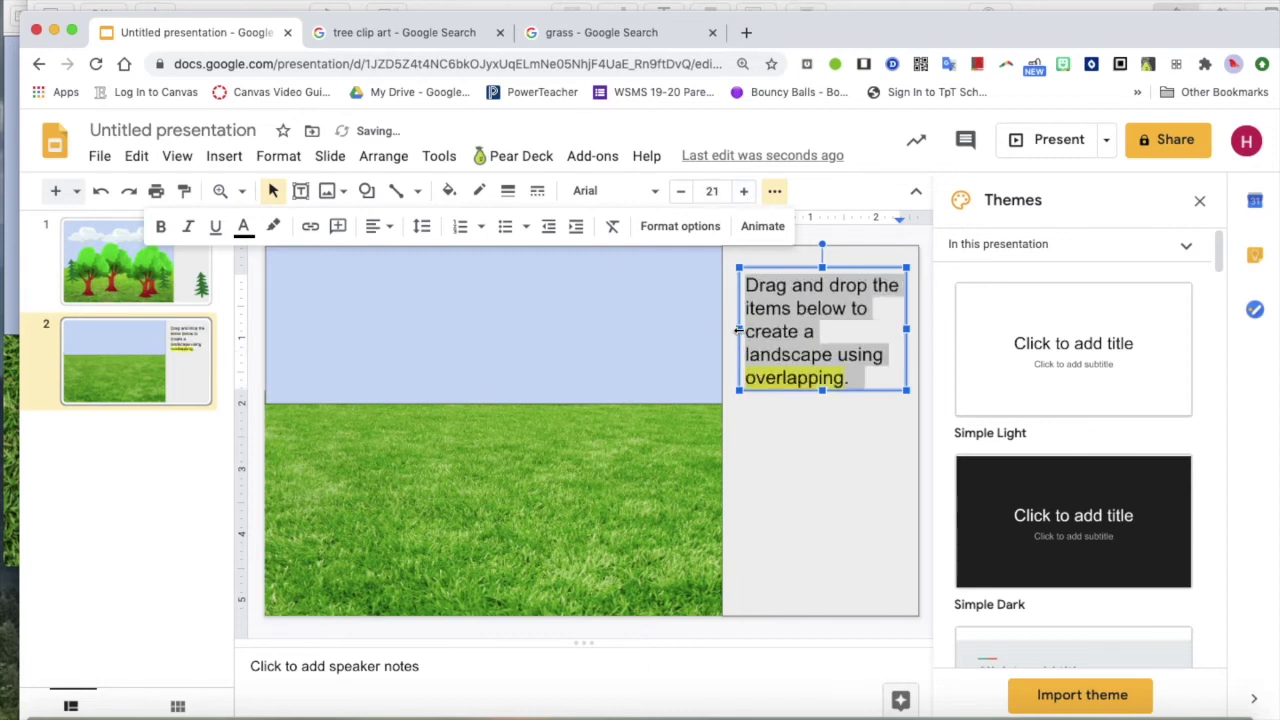
Step: Widen the instruction text box and nudge it up to fill the grey panel's top
{"action": "left_click_drag", "start_coordinate": [738, 330], "coordinate": [724, 330]}
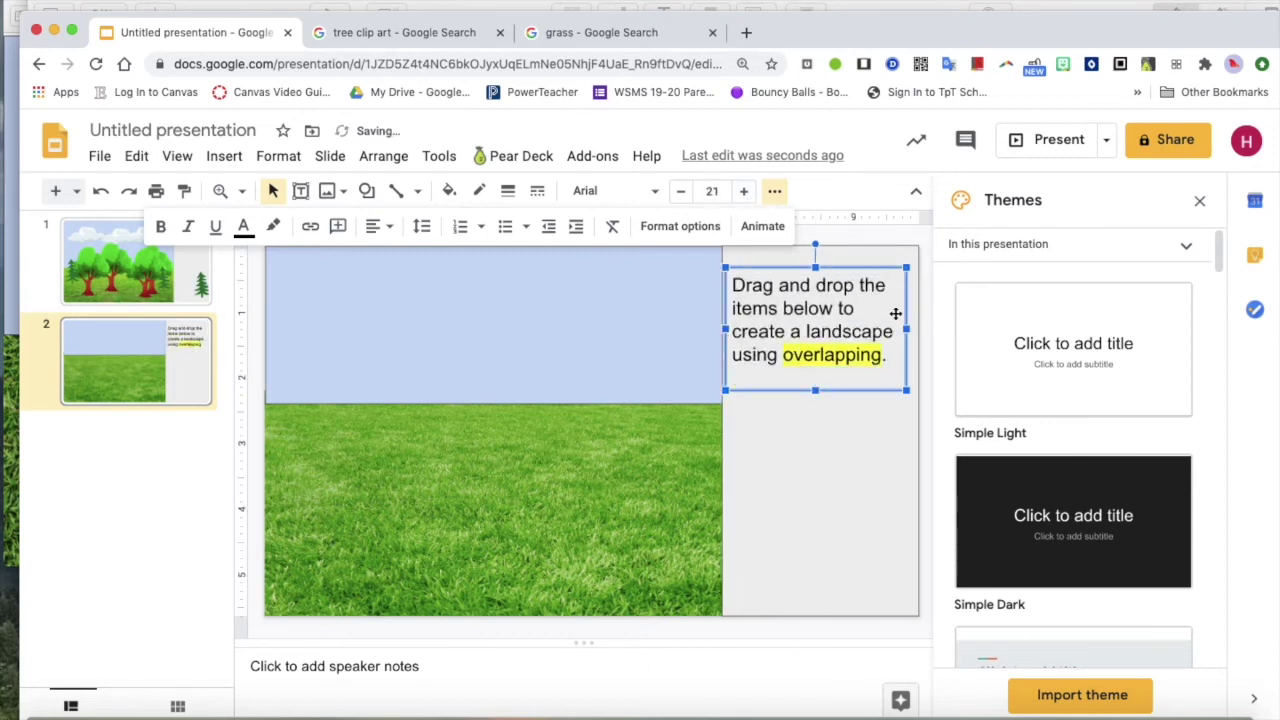
{"action": "left_click_drag", "start_coordinate": [878, 268], "coordinate": [884, 257]}
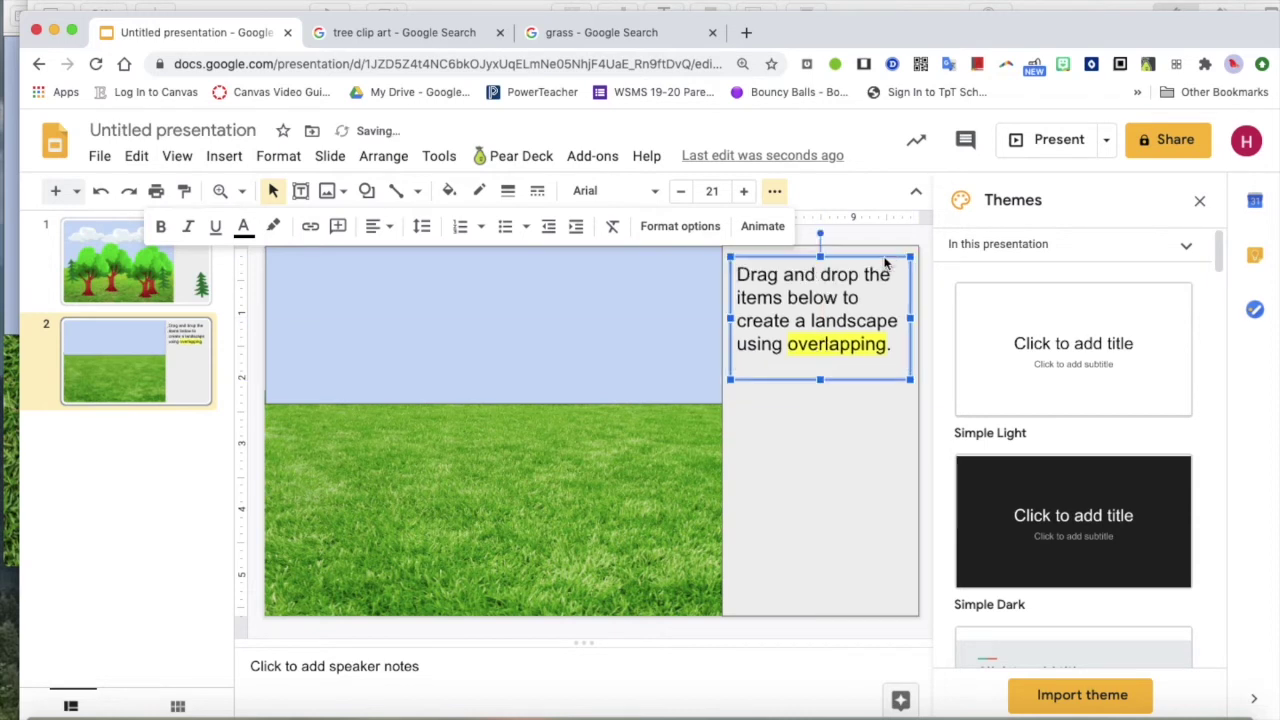
{"action": "left_click", "coordinate": [843, 437]}
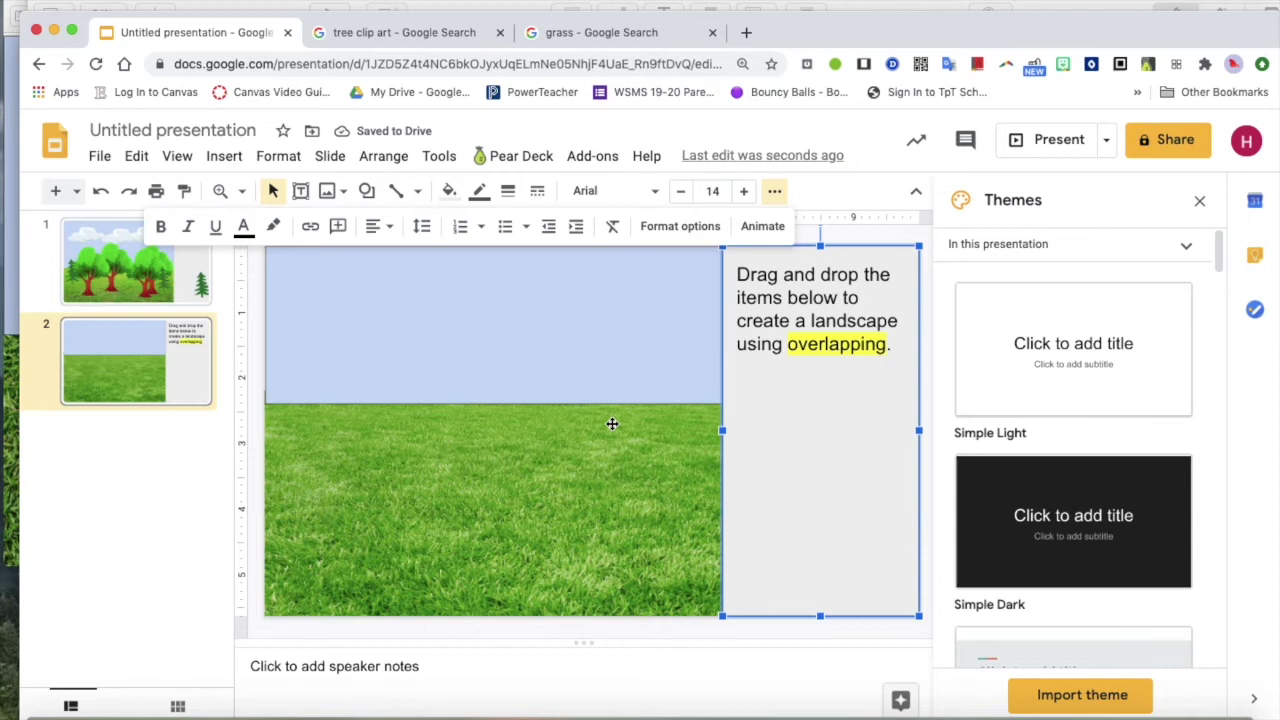
{"action": "left_click", "coordinate": [442, 481]}
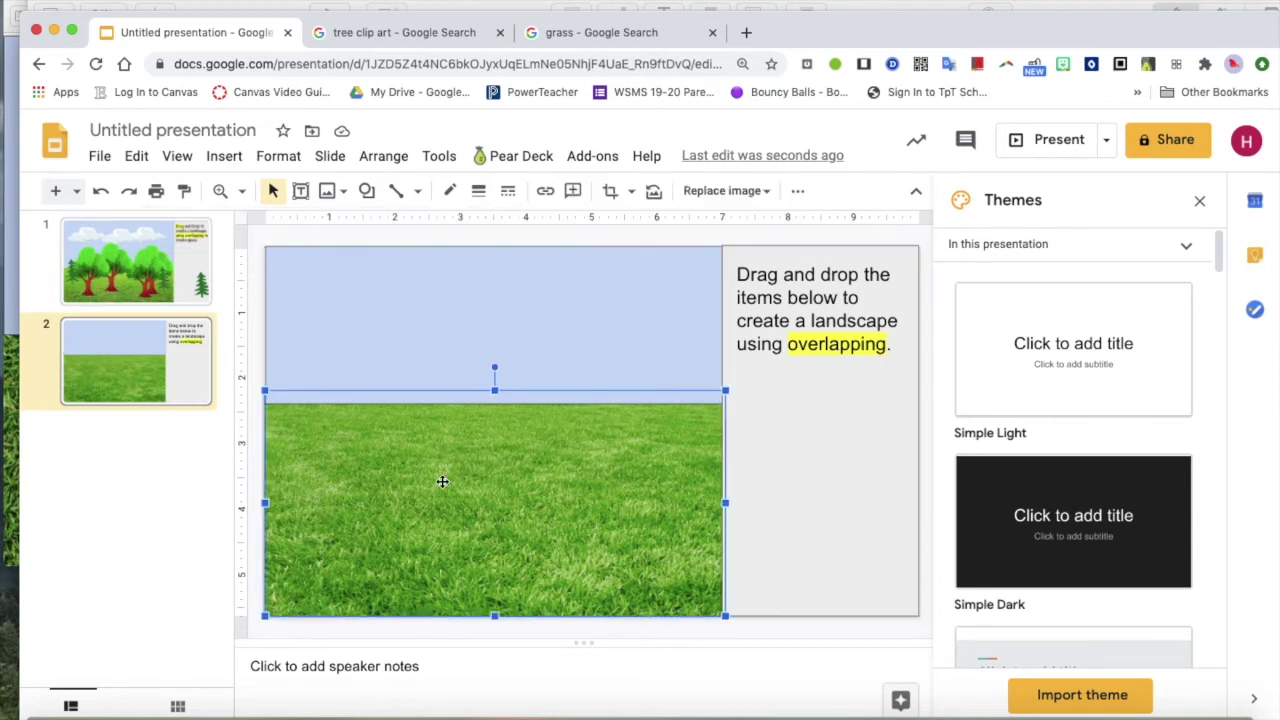
{"action": "left_click", "coordinate": [258, 372]}
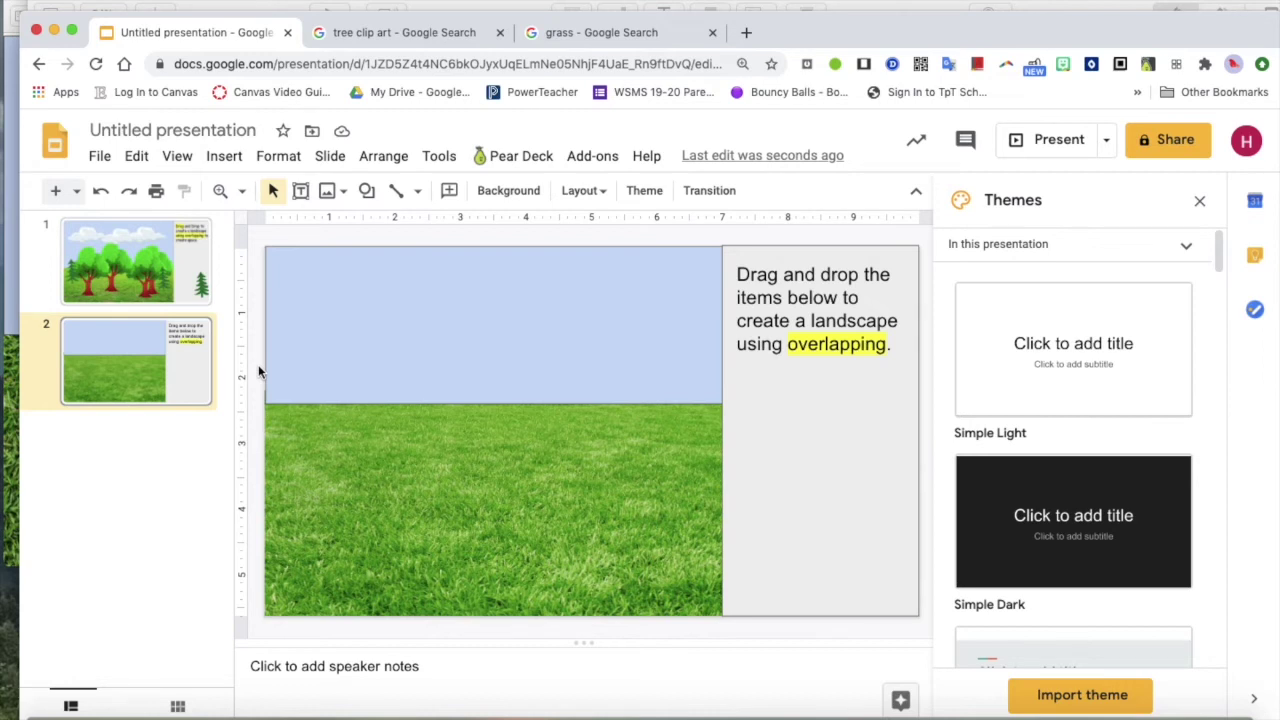
Step: Download the current slide as Untitled presentation (27).png and open it to check
{"action": "left_click", "coordinate": [102, 158]}
{"action": "mouse_move", "coordinate": [145, 333]}
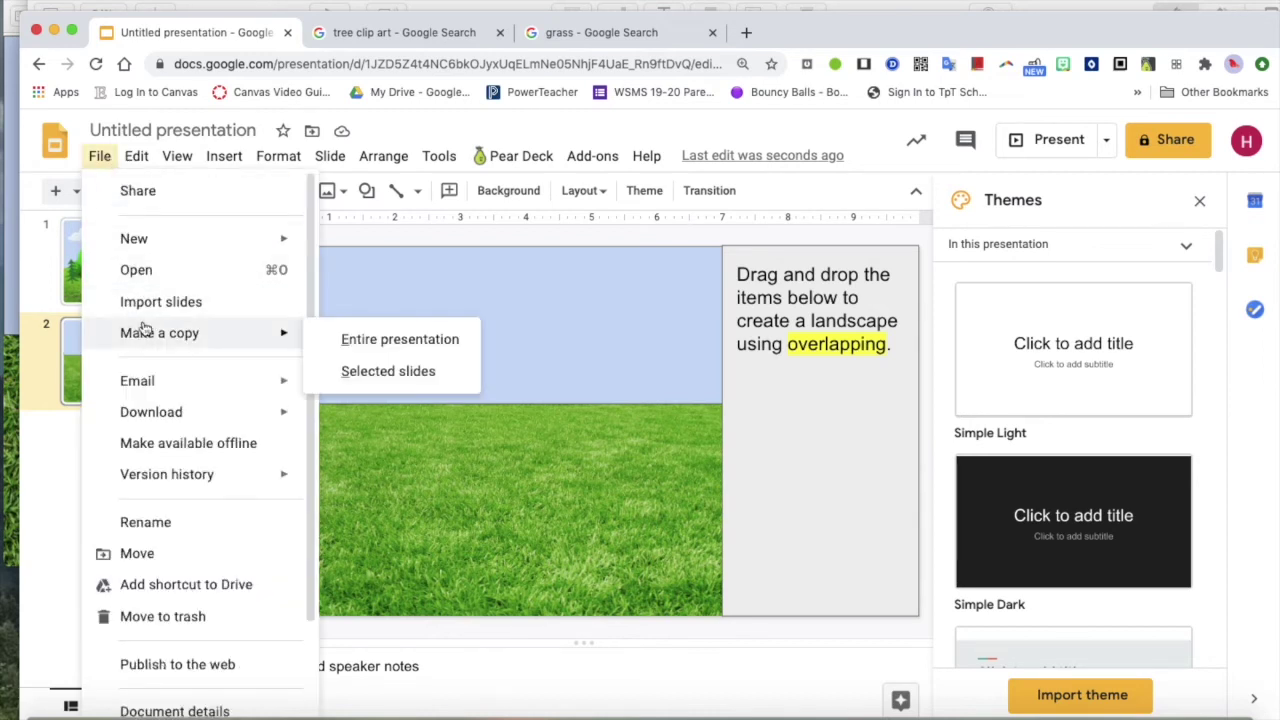
{"action": "mouse_move", "coordinate": [157, 411]}
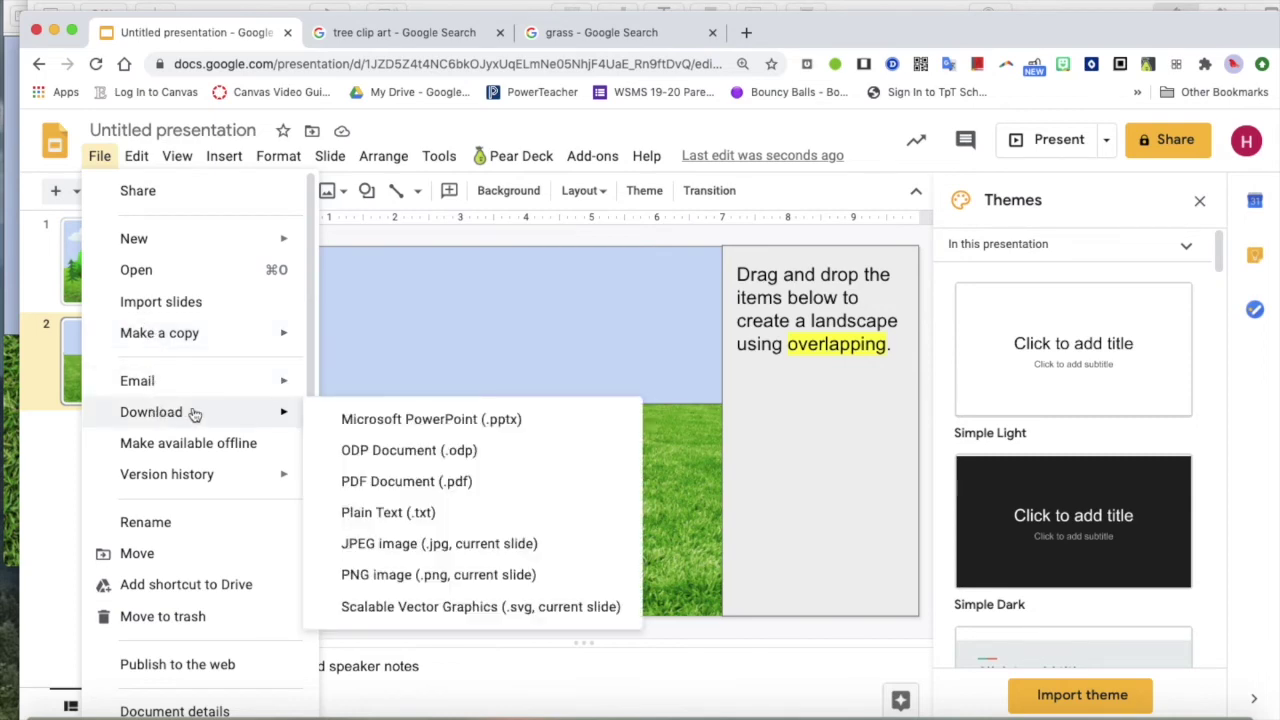
{"action": "left_click", "coordinate": [383, 576]}
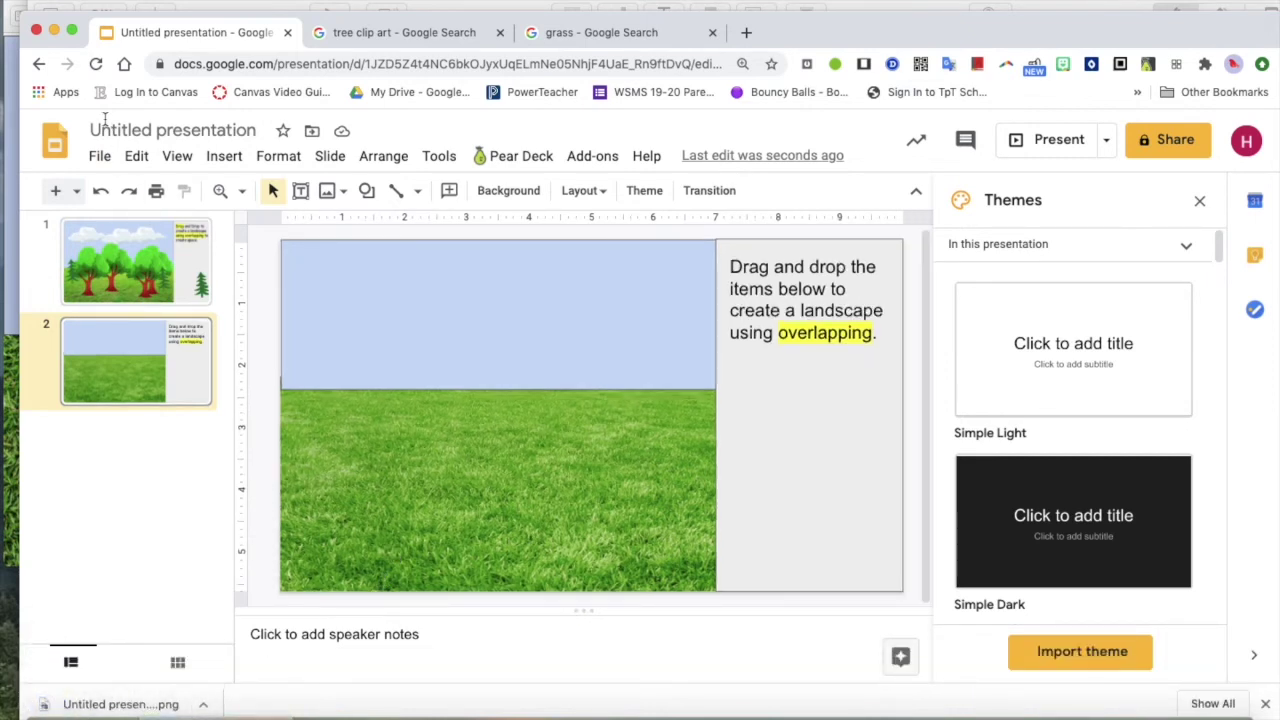
{"action": "left_click", "coordinate": [149, 707]}
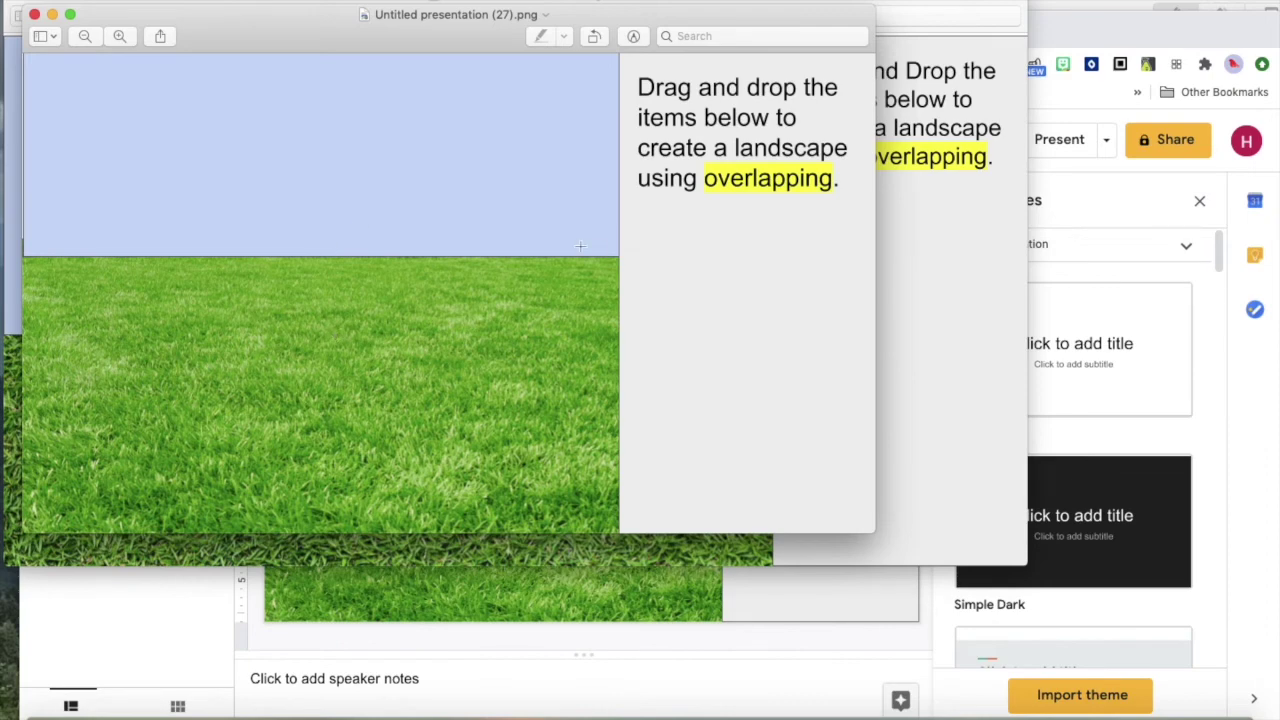
{"action": "left_click", "coordinate": [744, 628]}
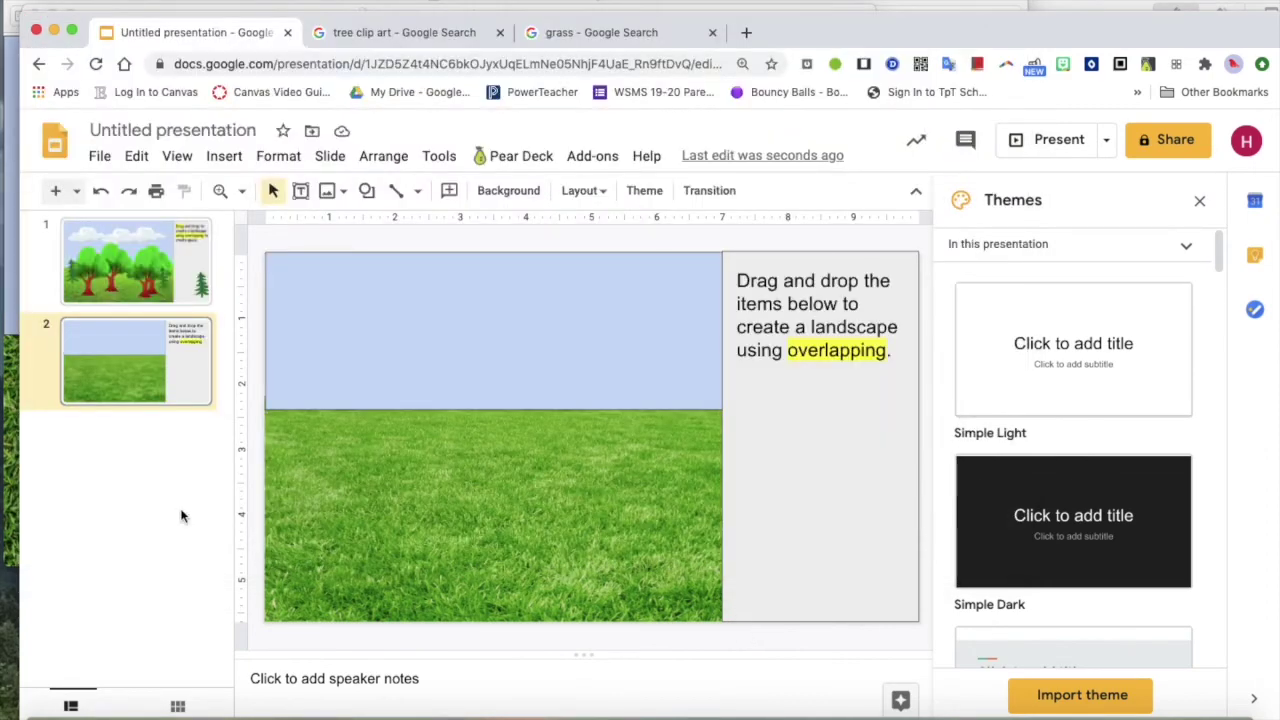
Step: Add a blank slide 3 with Untitled presentation (27).png as its background image
{"action": "left_click", "coordinate": [76, 190]}
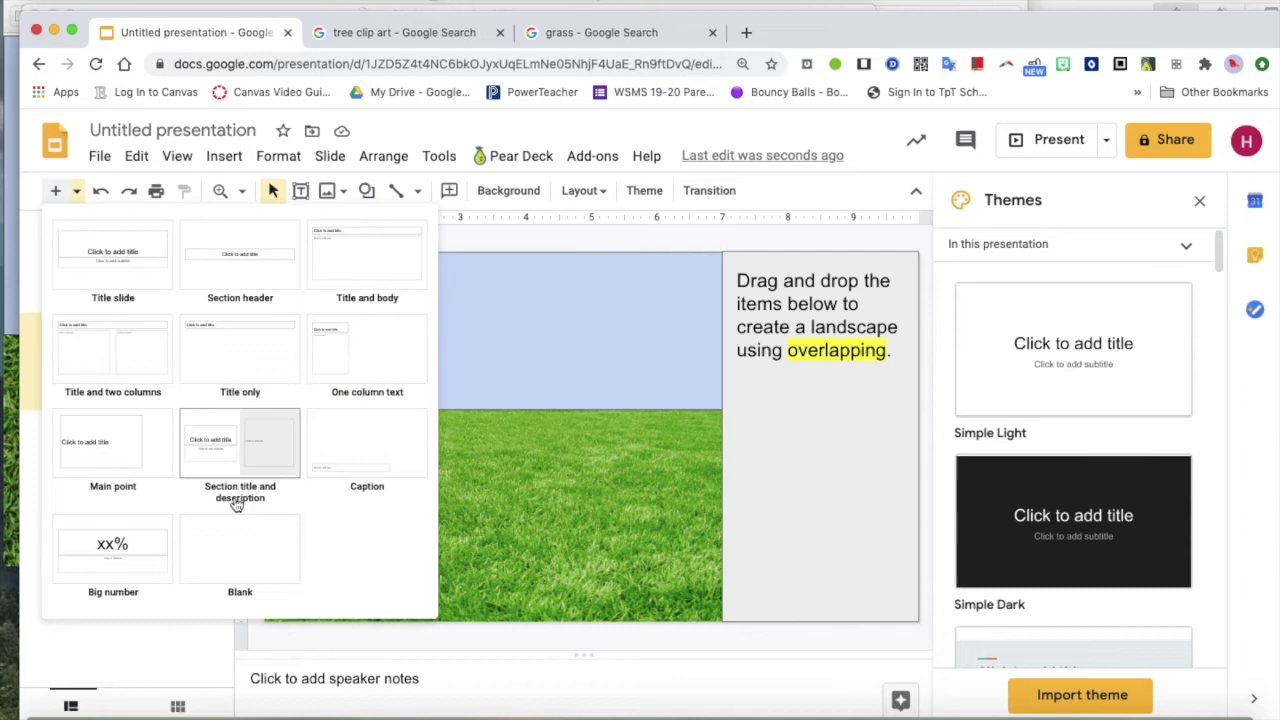
{"action": "left_click", "coordinate": [250, 540]}
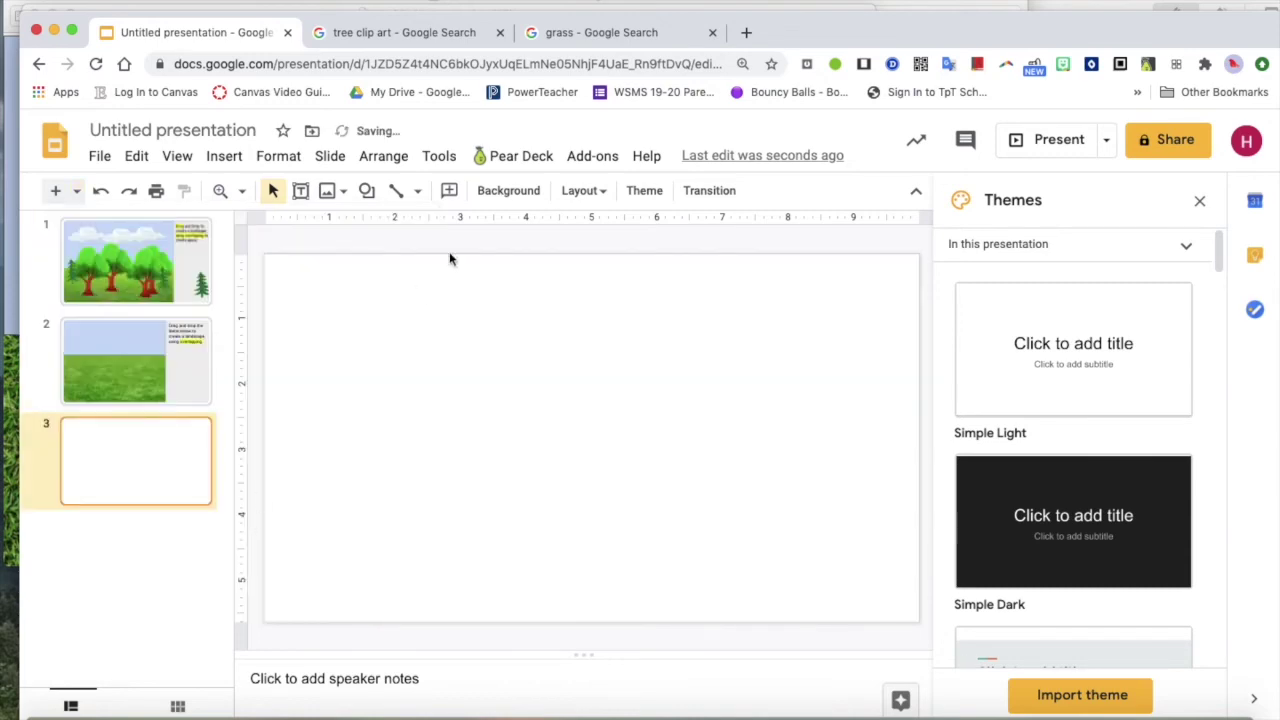
{"action": "left_click", "coordinate": [503, 192]}
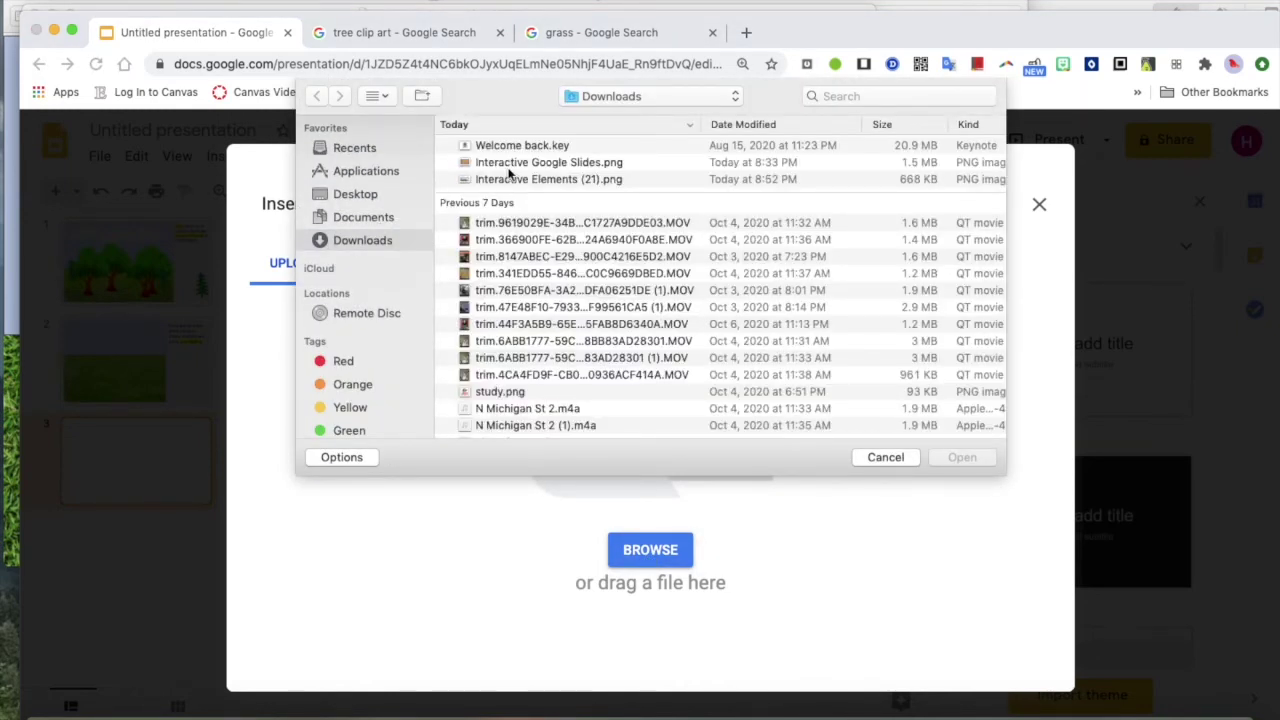
{"action": "left_click", "coordinate": [510, 165]}
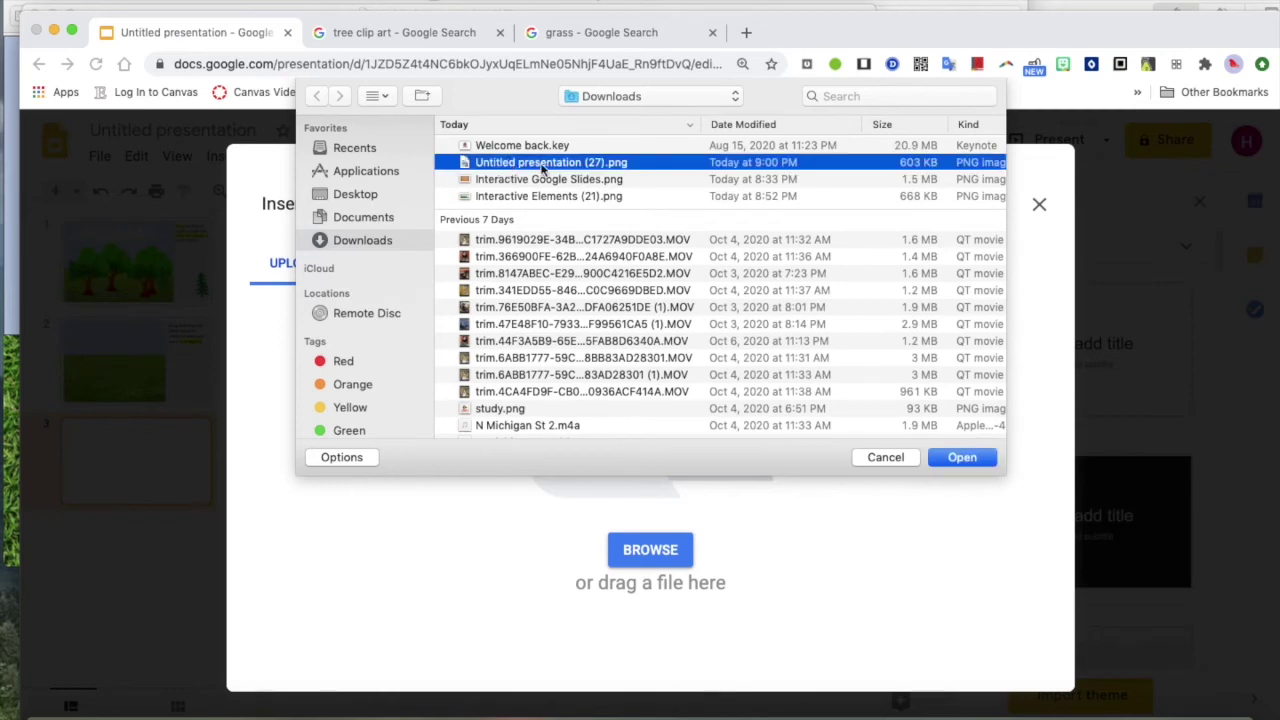
{"action": "left_click", "coordinate": [955, 457]}
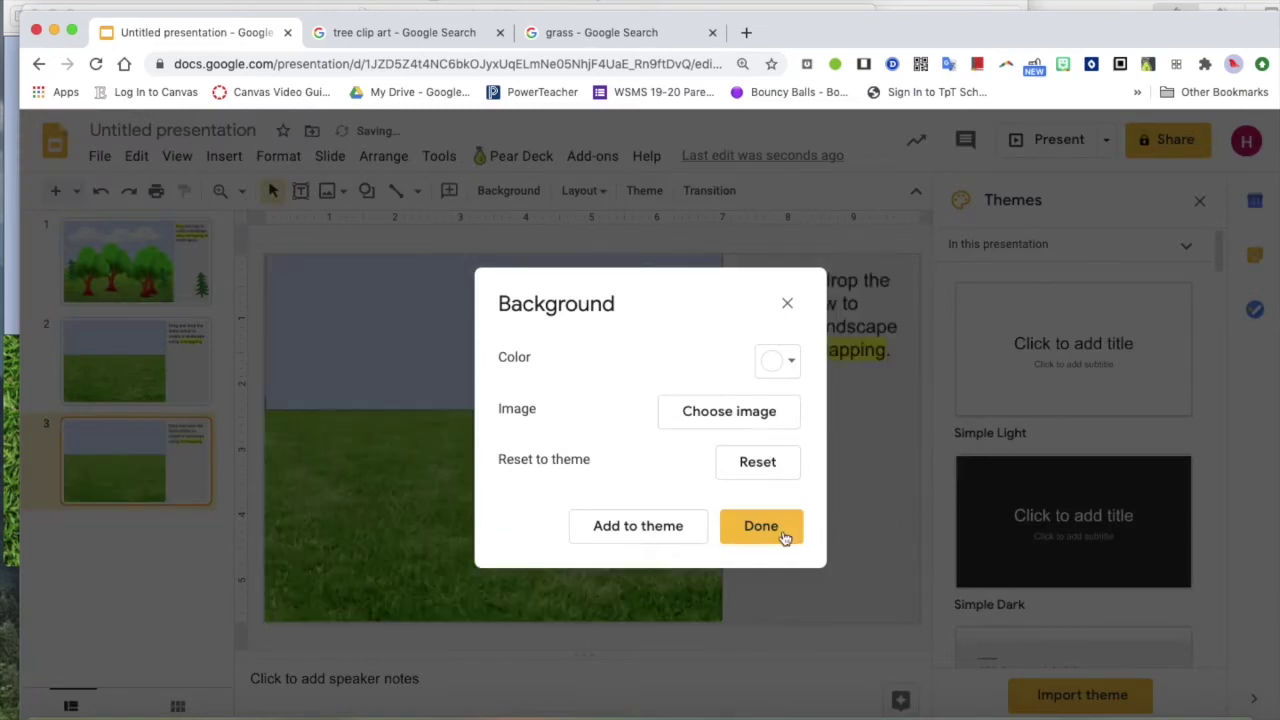
{"action": "left_click", "coordinate": [784, 537]}
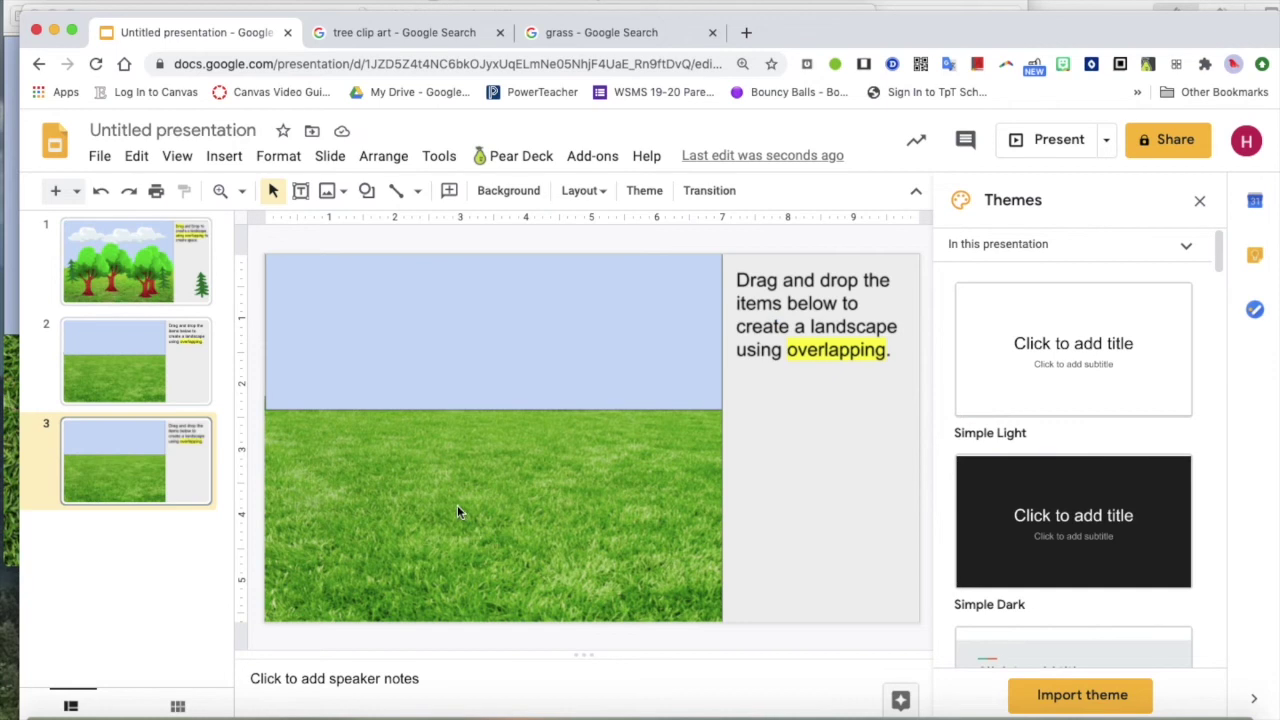
Step: Preview the PNGkey transparent-background tree among the clip art results and copy its image
{"action": "left_click", "coordinate": [136, 257]}
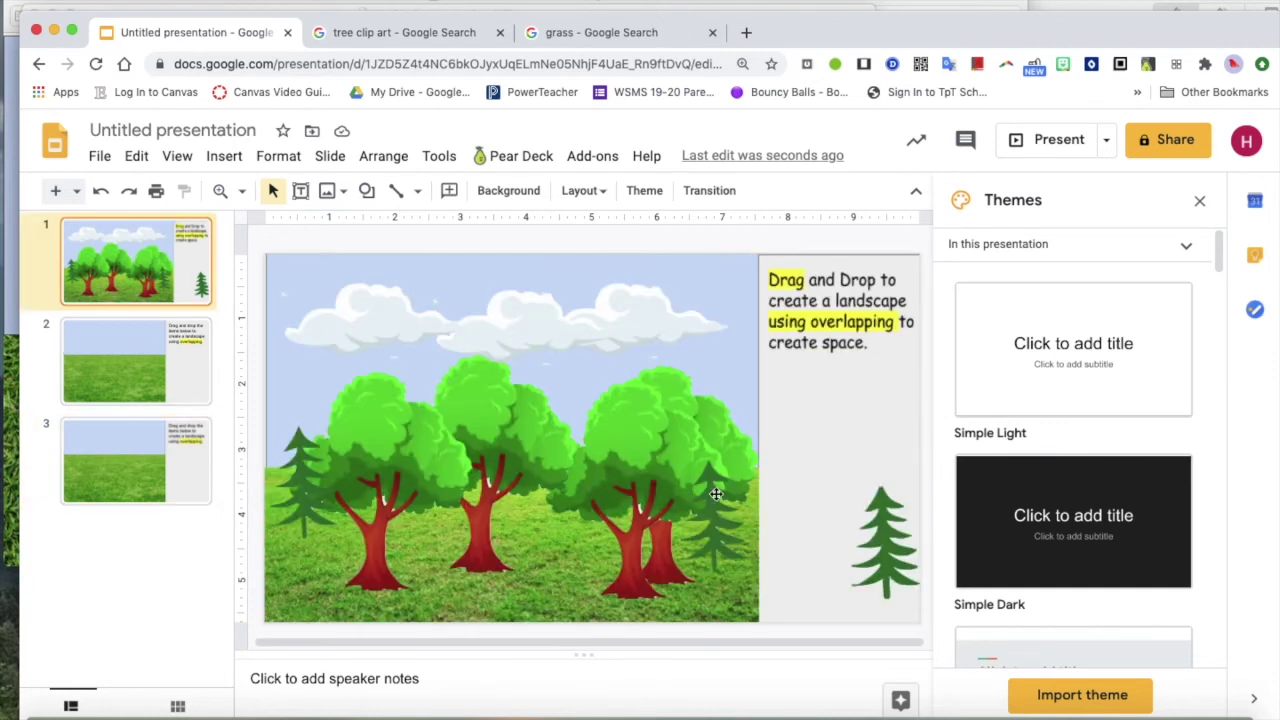
{"action": "left_click", "coordinate": [430, 33]}
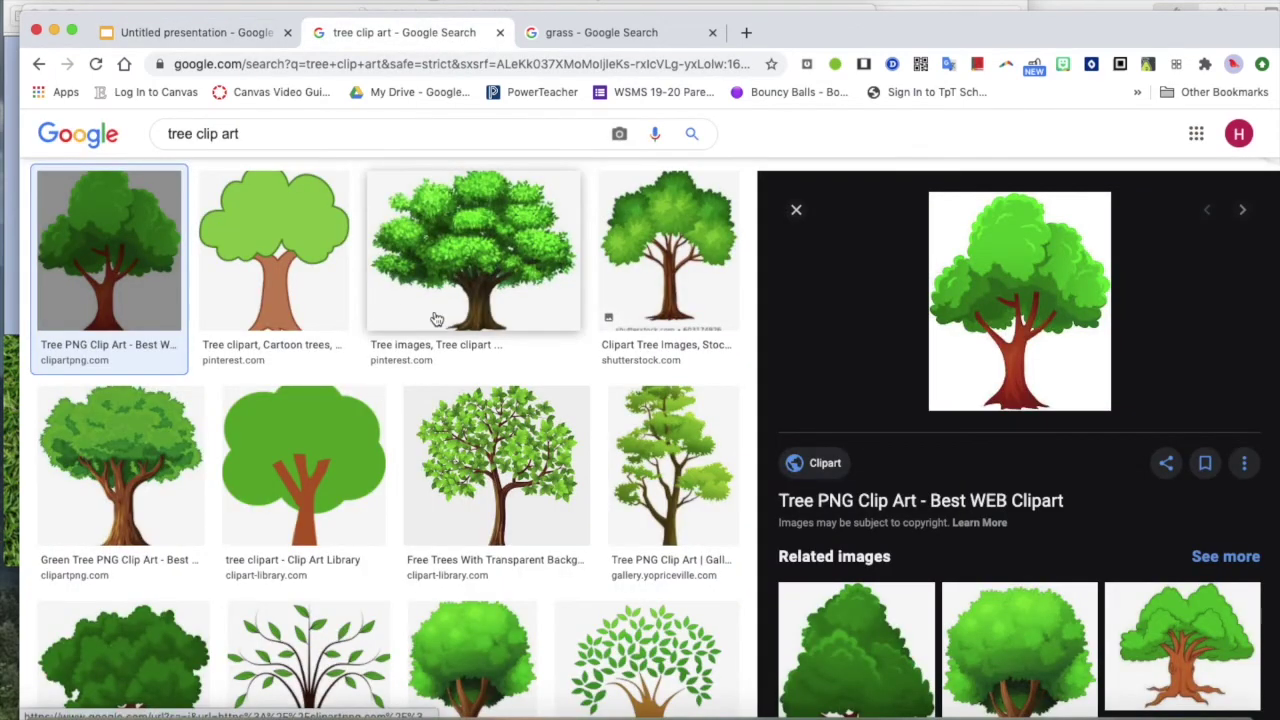
{"action": "scroll", "coordinate": [436, 318], "scroll_direction": "up", "scroll_amount": 2}
{"action": "scroll", "coordinate": [436, 318], "scroll_direction": "down", "scroll_amount": 2}
{"action": "left_click", "coordinate": [460, 295]}
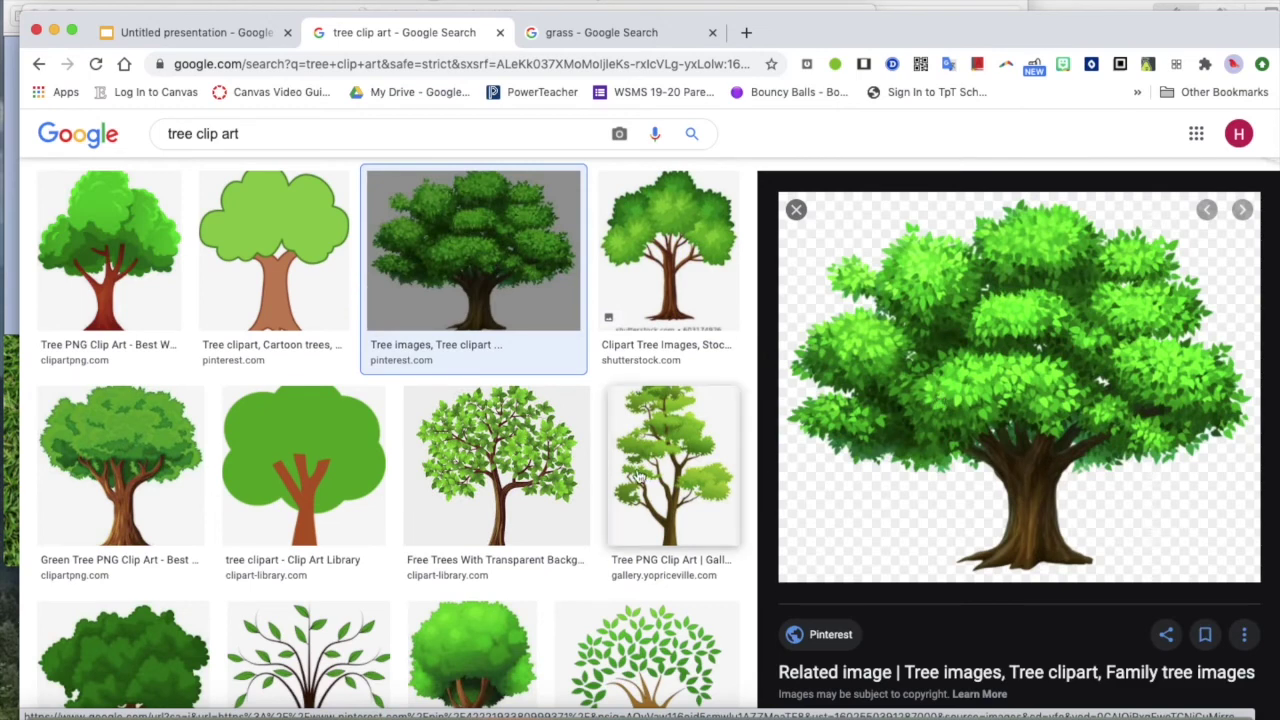
{"action": "scroll", "coordinate": [570, 535], "scroll_direction": "down", "scroll_amount": 3}
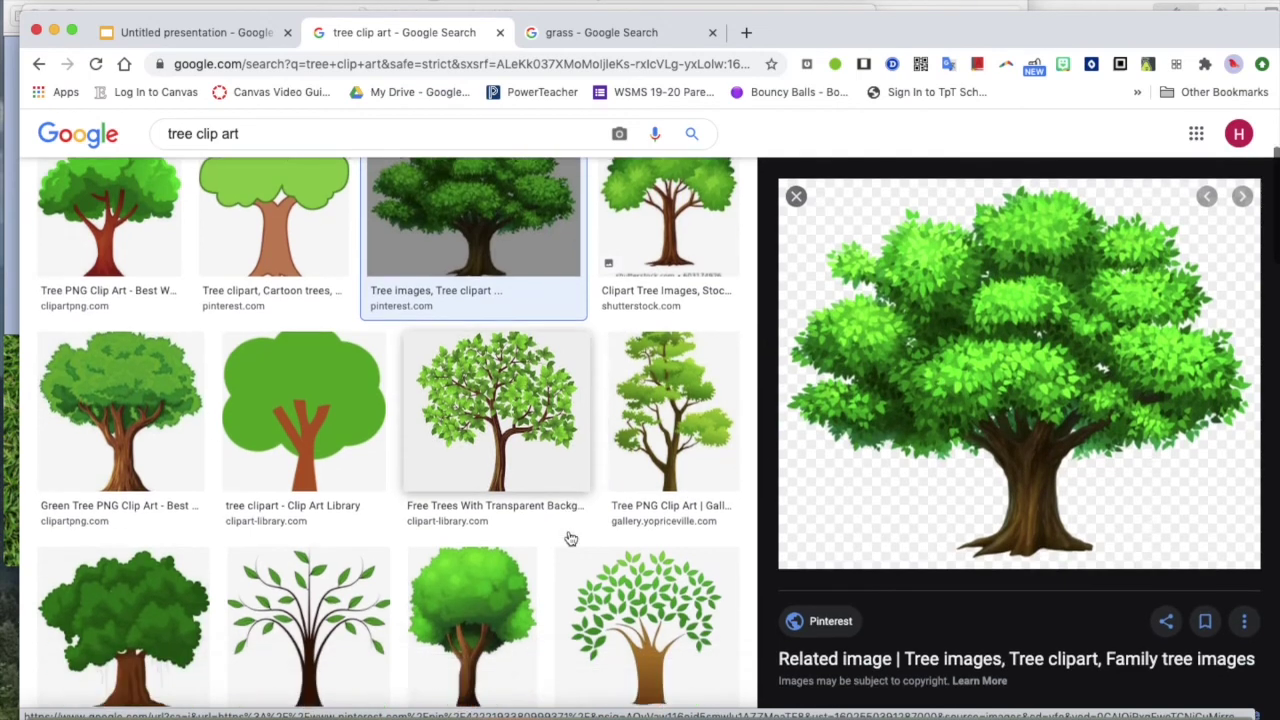
{"action": "left_click", "coordinate": [480, 540]}
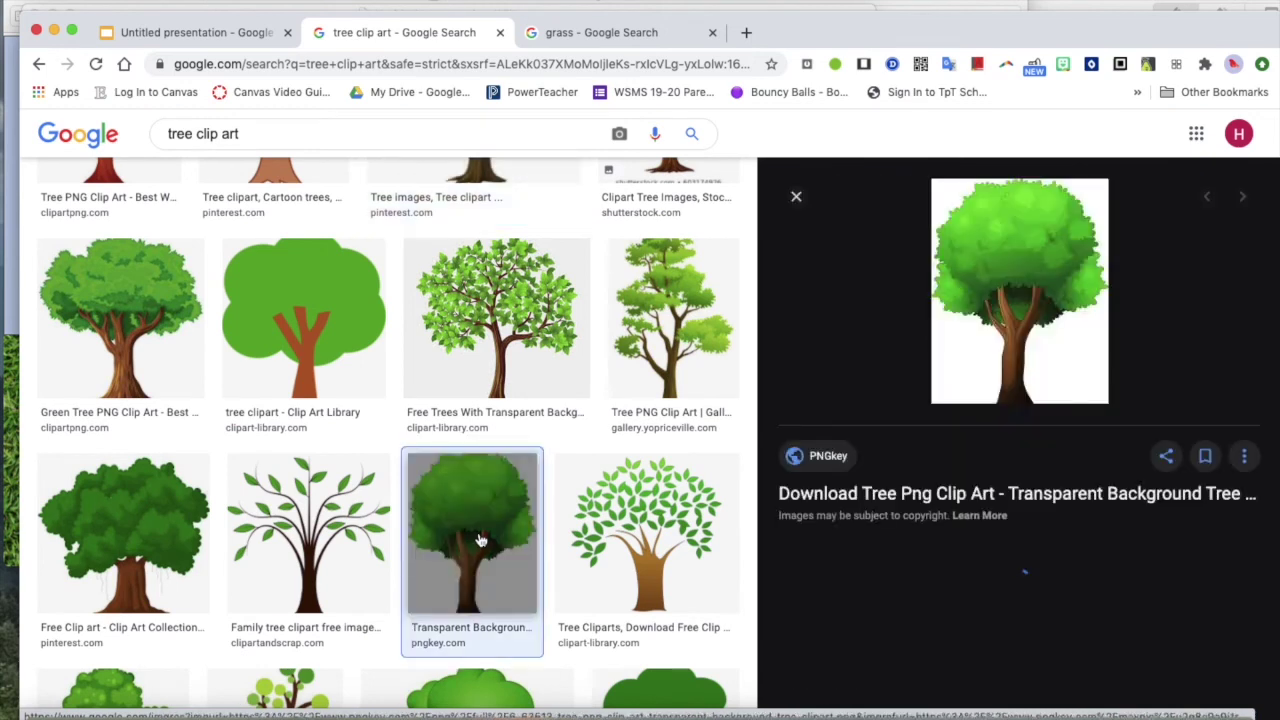
{"action": "right_click", "coordinate": [990, 284]}
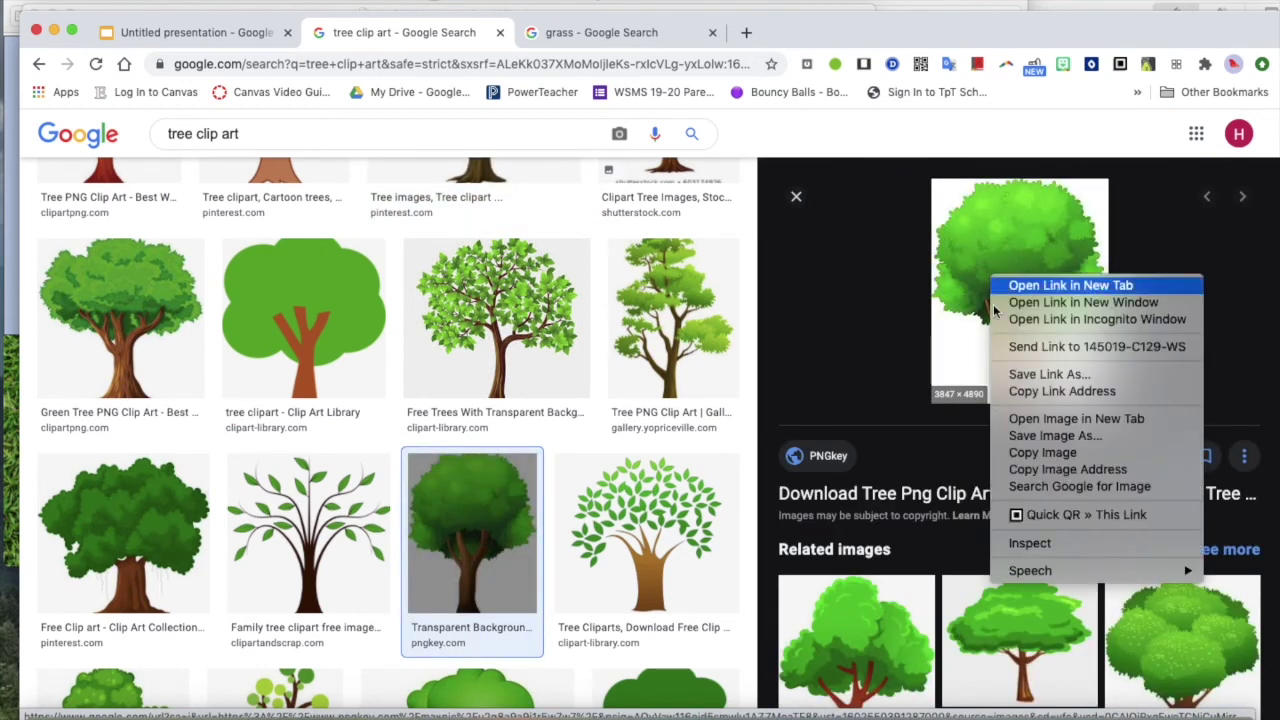
{"action": "left_click", "coordinate": [1022, 455]}
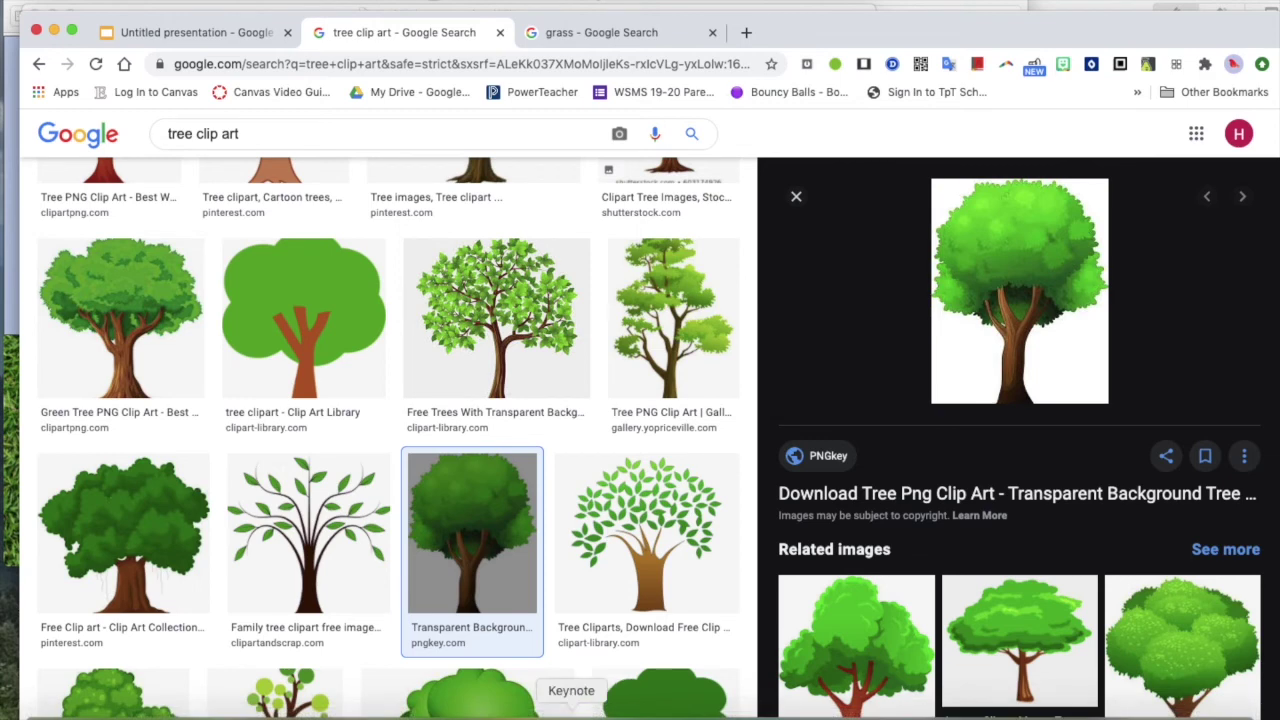
Step: Paste the copied tree onto Keynote's slide 1, up and right of the first tree
{"action": "left_click", "coordinate": [571, 712]}
{"action": "left_click", "coordinate": [724, 429]}
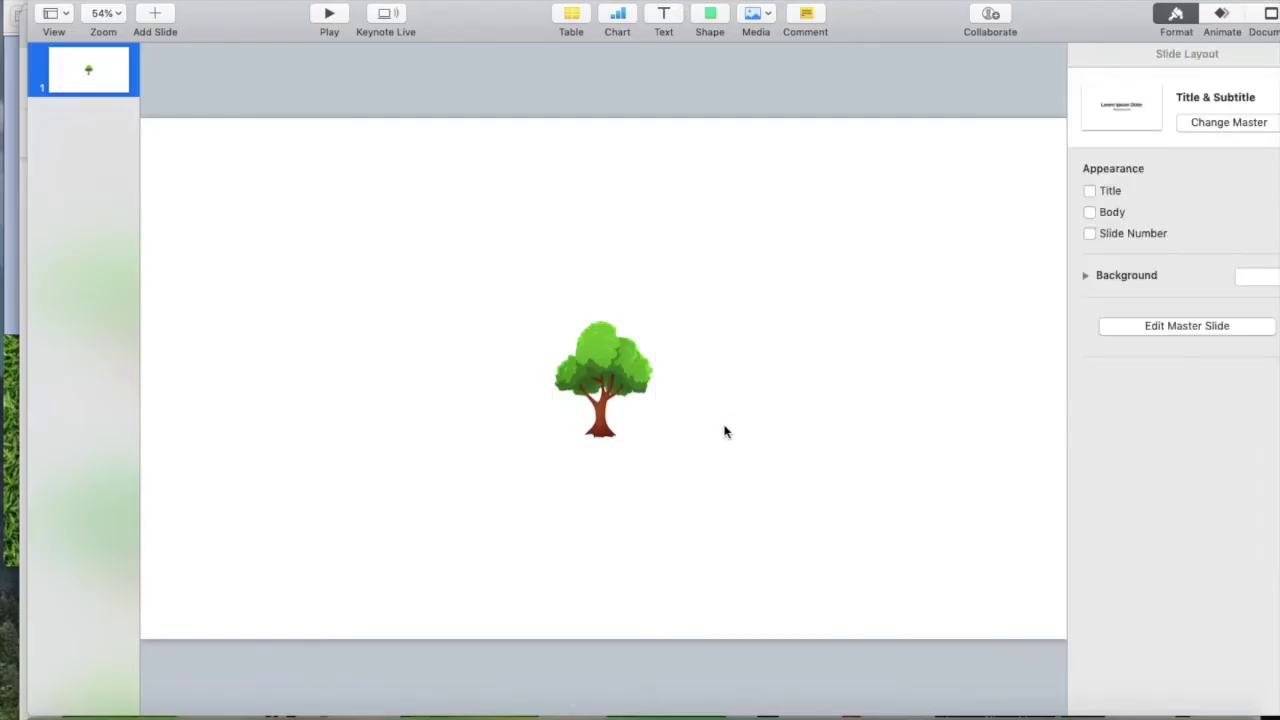
{"action": "right_click", "coordinate": [727, 432]}
{"action": "left_click", "coordinate": [750, 466]}
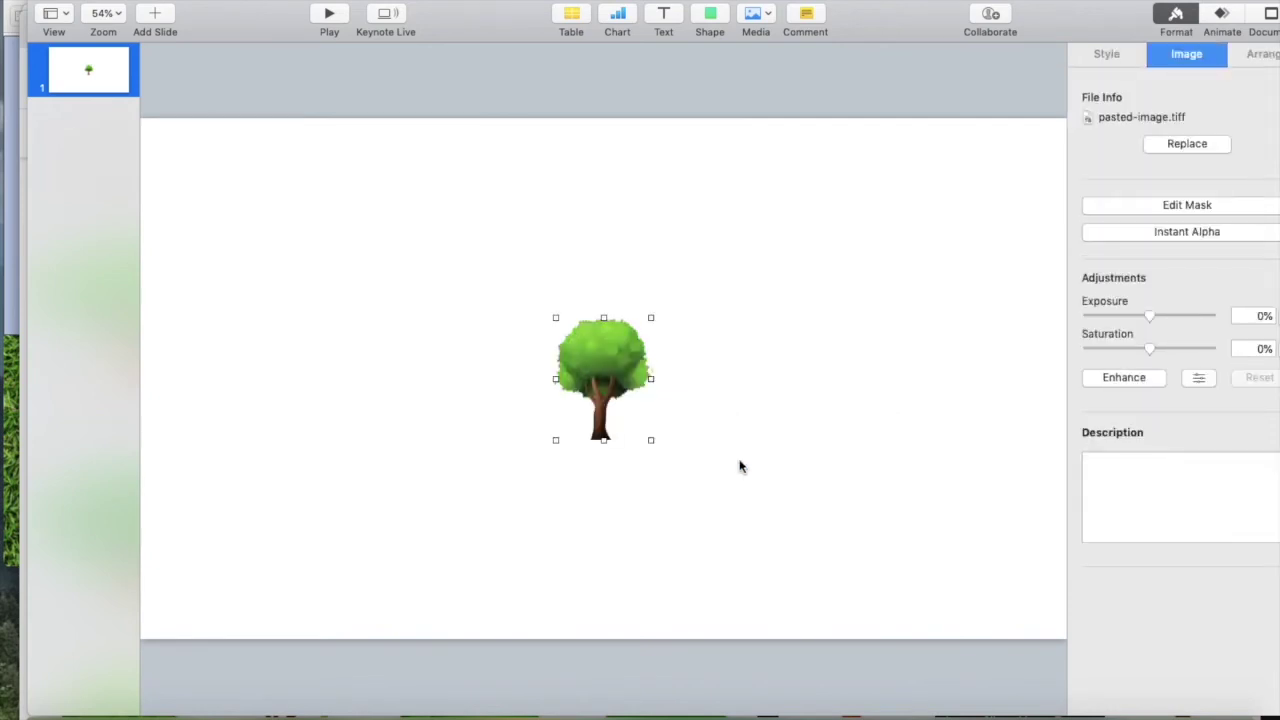
{"action": "left_click_drag", "start_coordinate": [615, 385], "coordinate": [716, 385]}
Step: Use Instant Alpha to make the white around the new tree's crown transparent
{"action": "left_click", "coordinate": [1135, 238]}
{"action": "left_click_drag", "start_coordinate": [720, 297], "coordinate": [734, 293]}
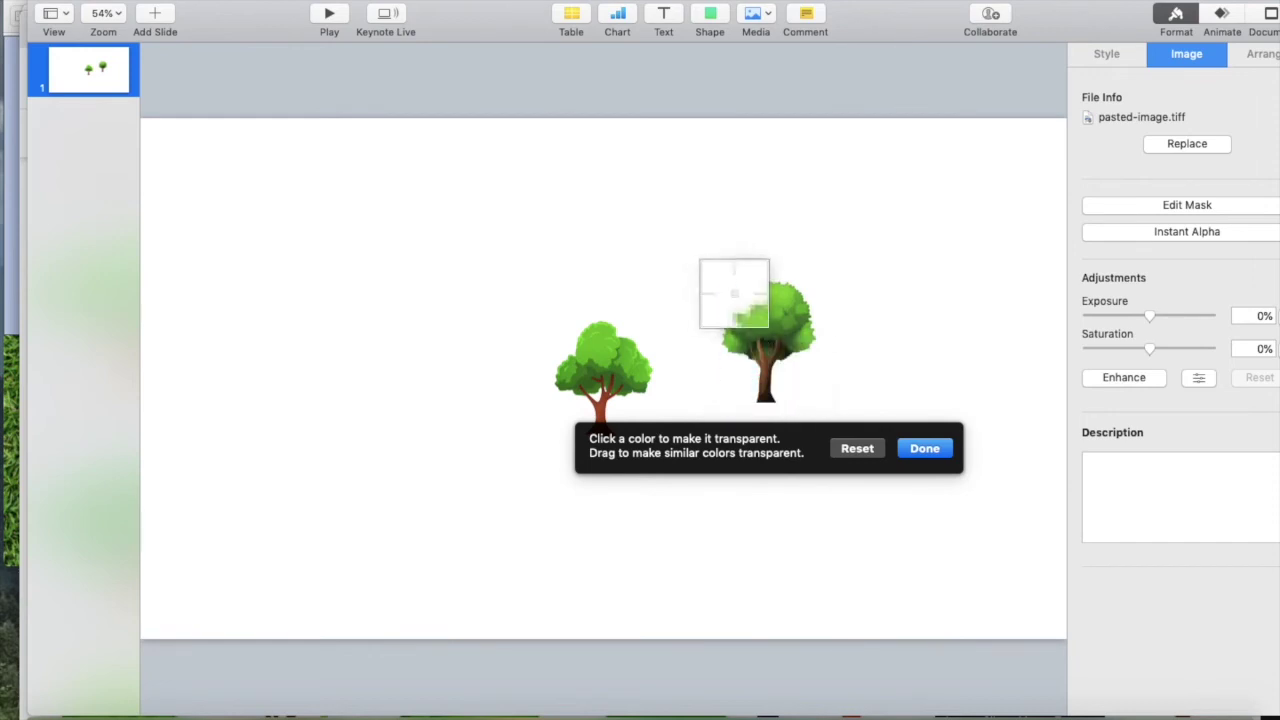
{"action": "left_click_drag", "start_coordinate": [814, 292], "coordinate": [836, 282]}
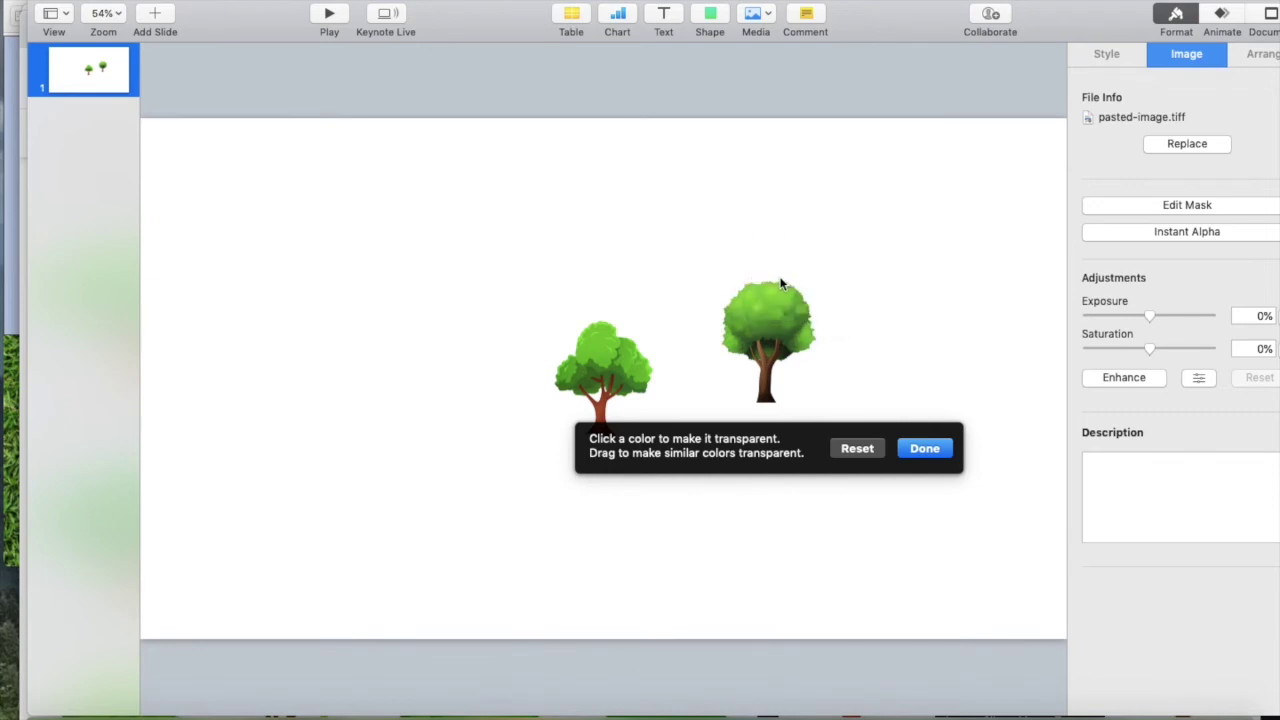
{"action": "left_click", "coordinate": [775, 276]}
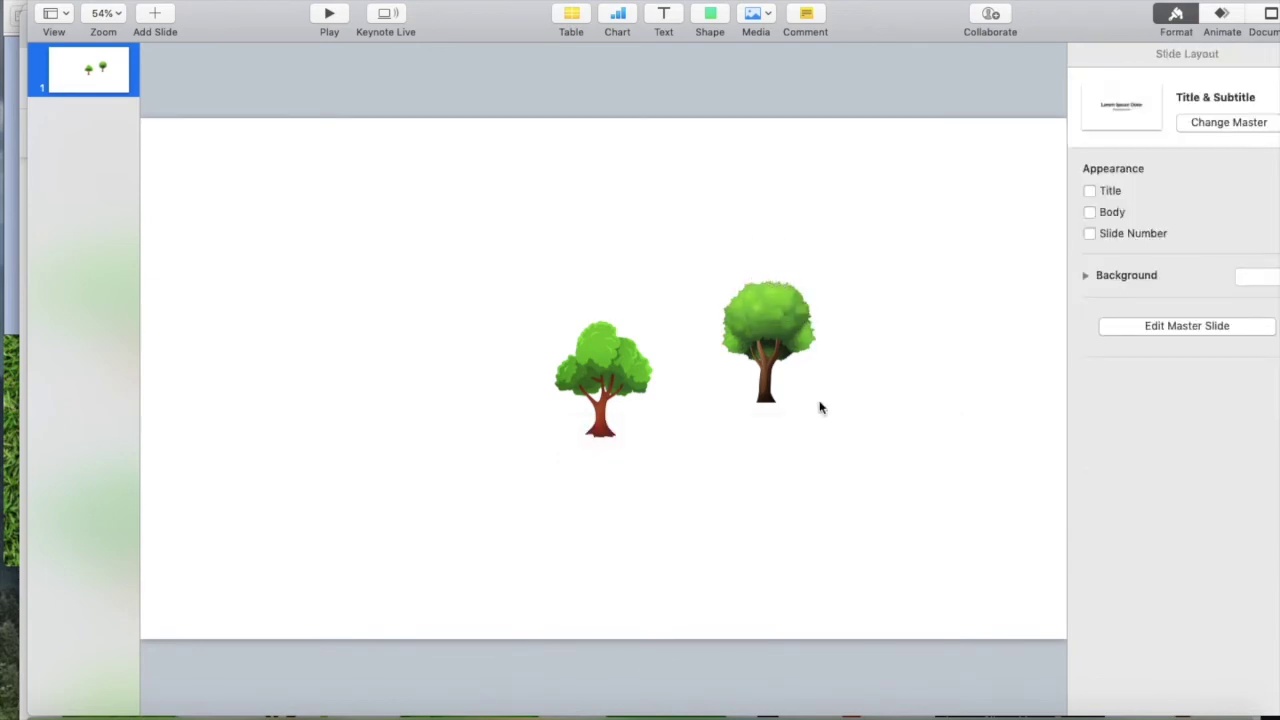
Step: Overlap the second tree with the first, removing its white background with Instant Alpha
{"action": "left_click", "coordinate": [784, 355]}
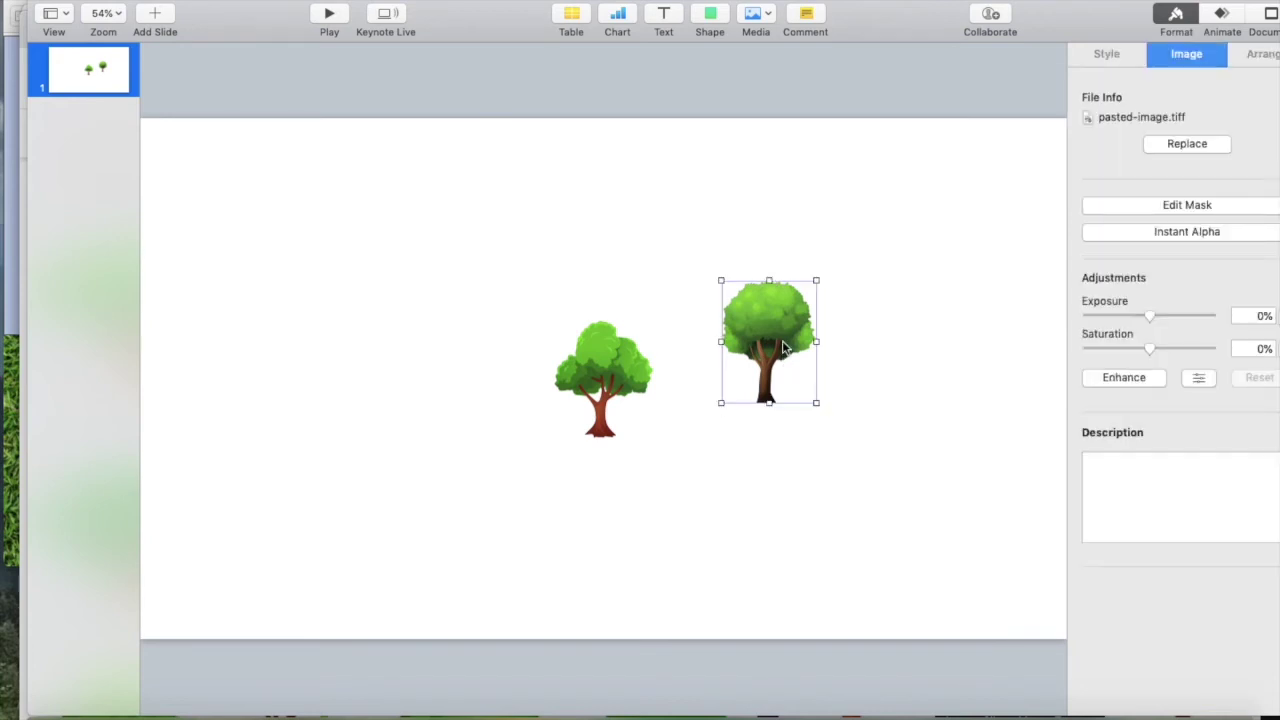
{"action": "left_click_drag", "start_coordinate": [780, 345], "coordinate": [658, 428]}
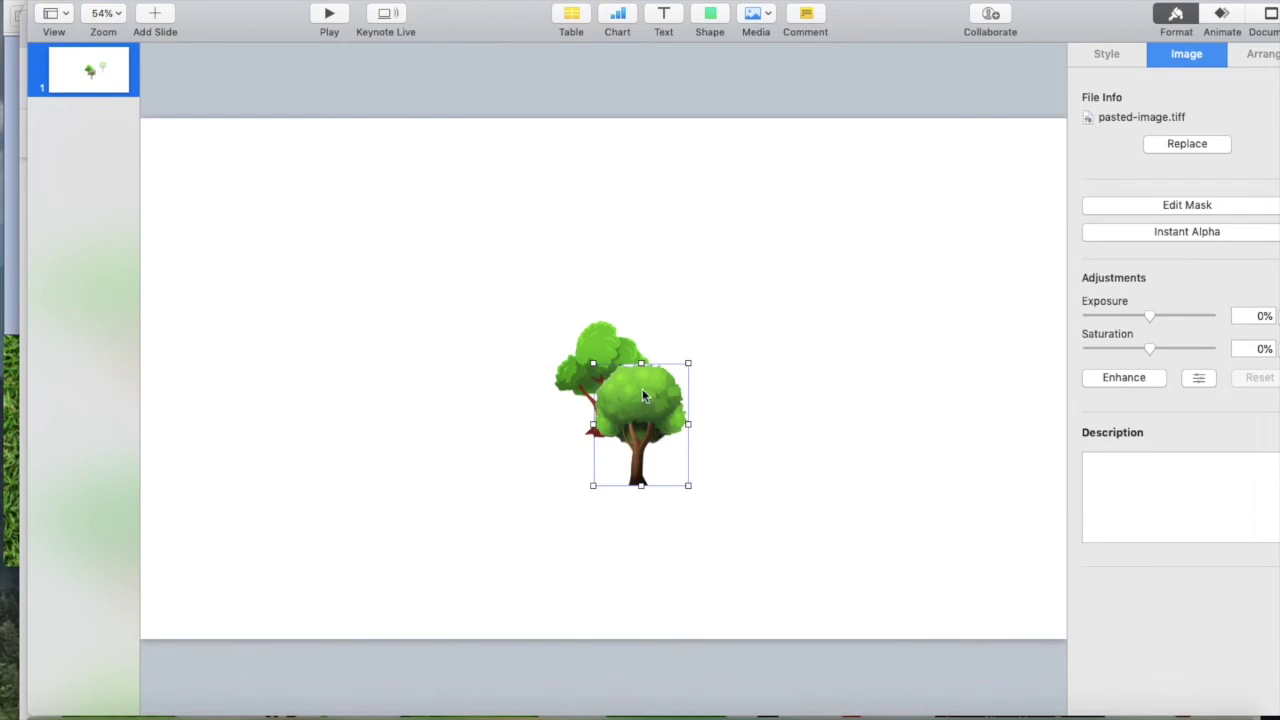
{"action": "scroll", "coordinate": [629, 369], "scroll_direction": "up", "scroll_amount": 10}
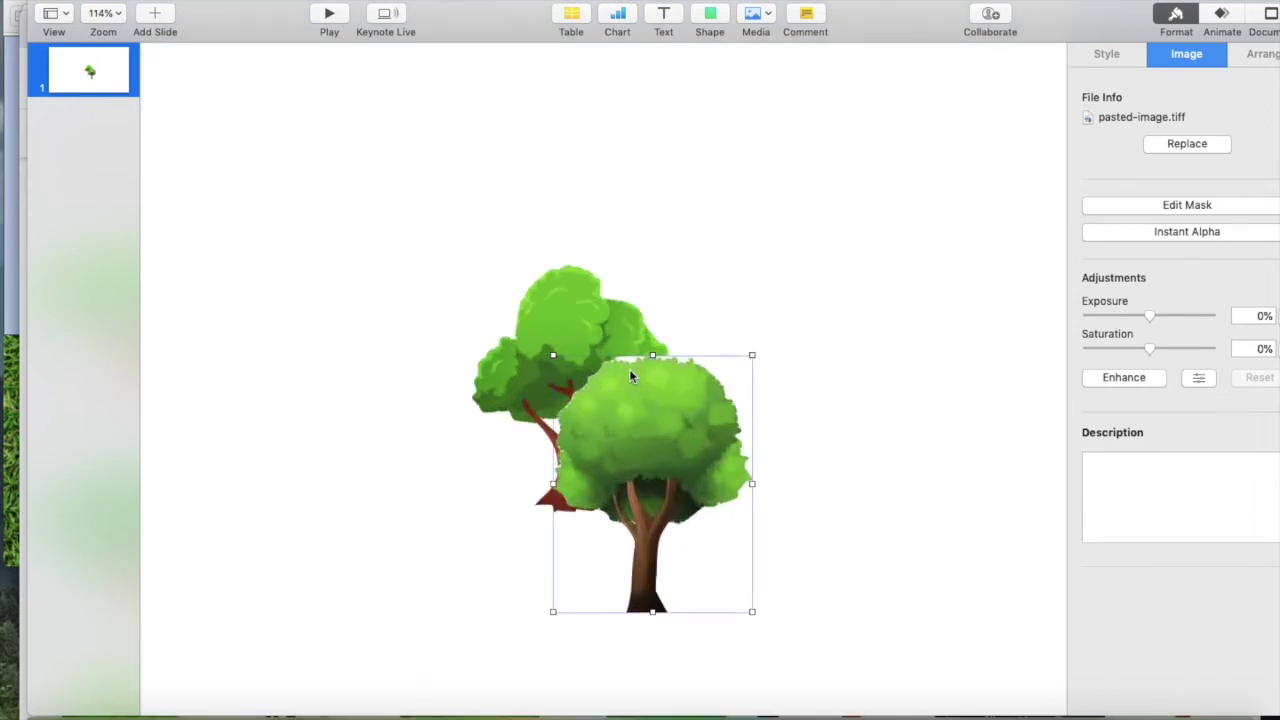
{"action": "left_click", "coordinate": [1130, 232]}
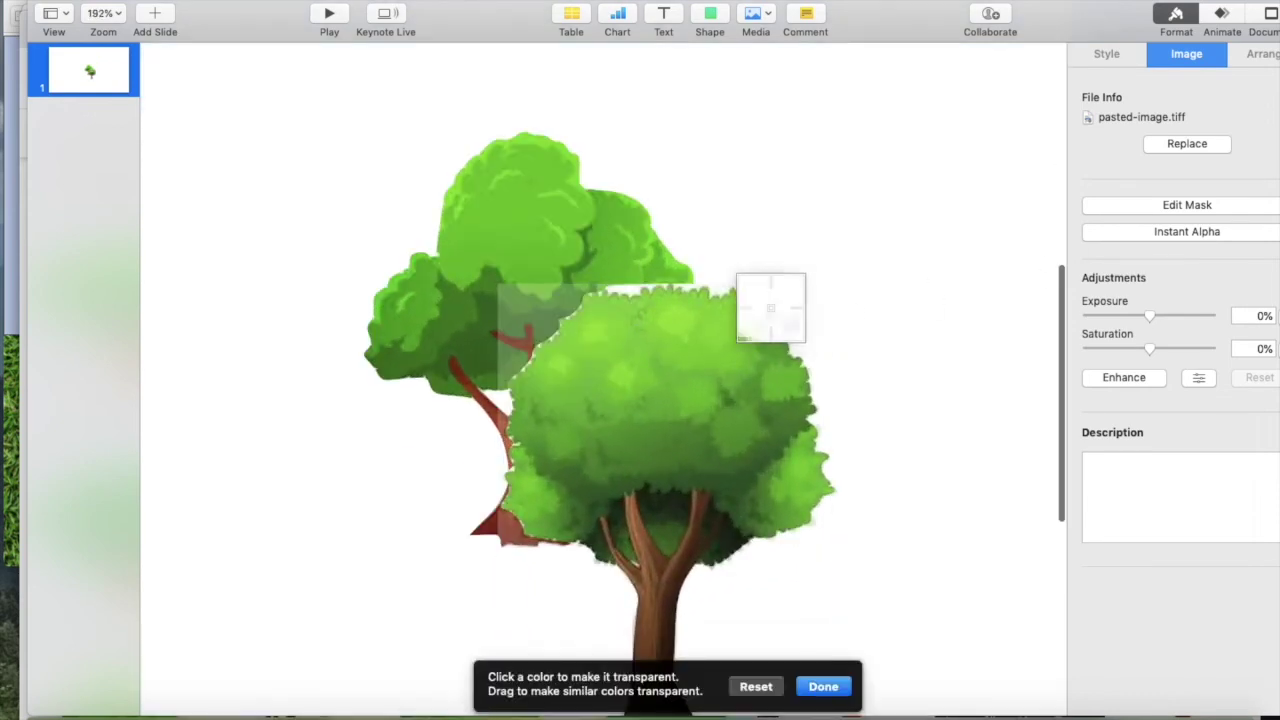
{"action": "left_click_drag", "start_coordinate": [626, 292], "coordinate": [687, 248]}
{"action": "left_click", "coordinate": [822, 687]}
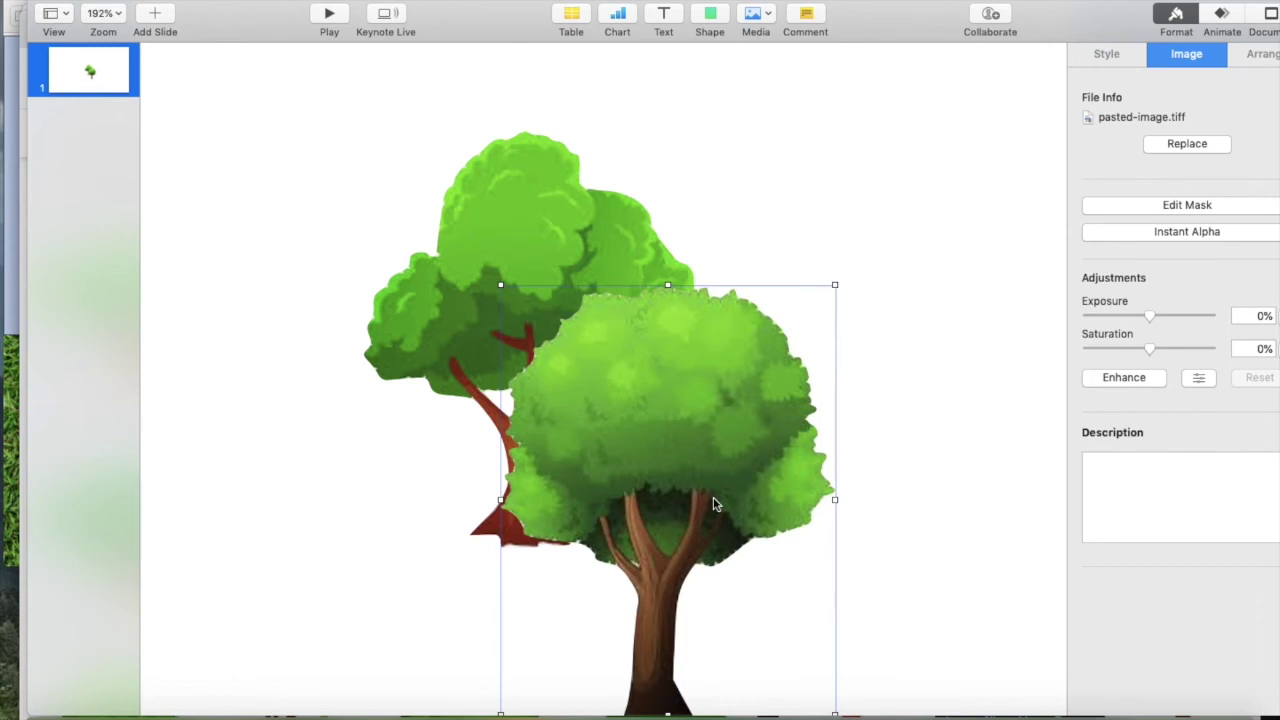
{"action": "left_click_drag", "start_coordinate": [714, 500], "coordinate": [760, 366]}
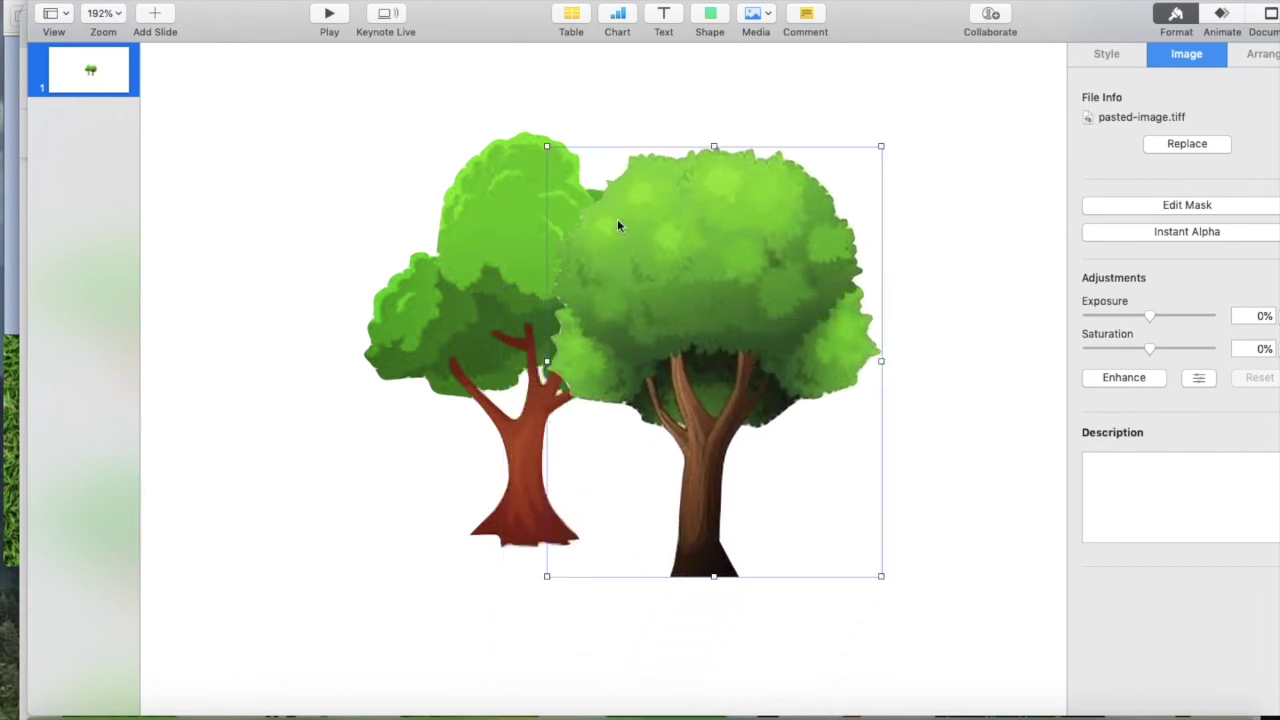
Step: Paste the tree image onto slide 3 in Google Slides
{"action": "key", "text": "super+Tab"}
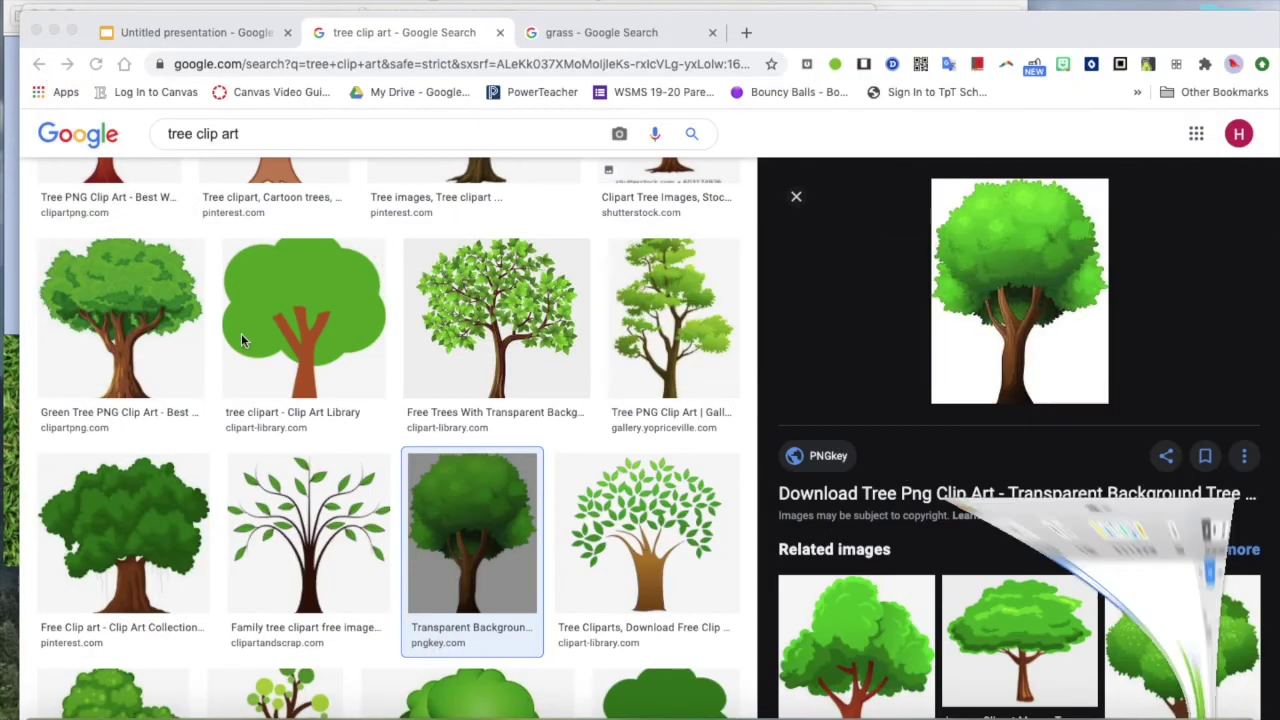
{"action": "left_click", "coordinate": [182, 33]}
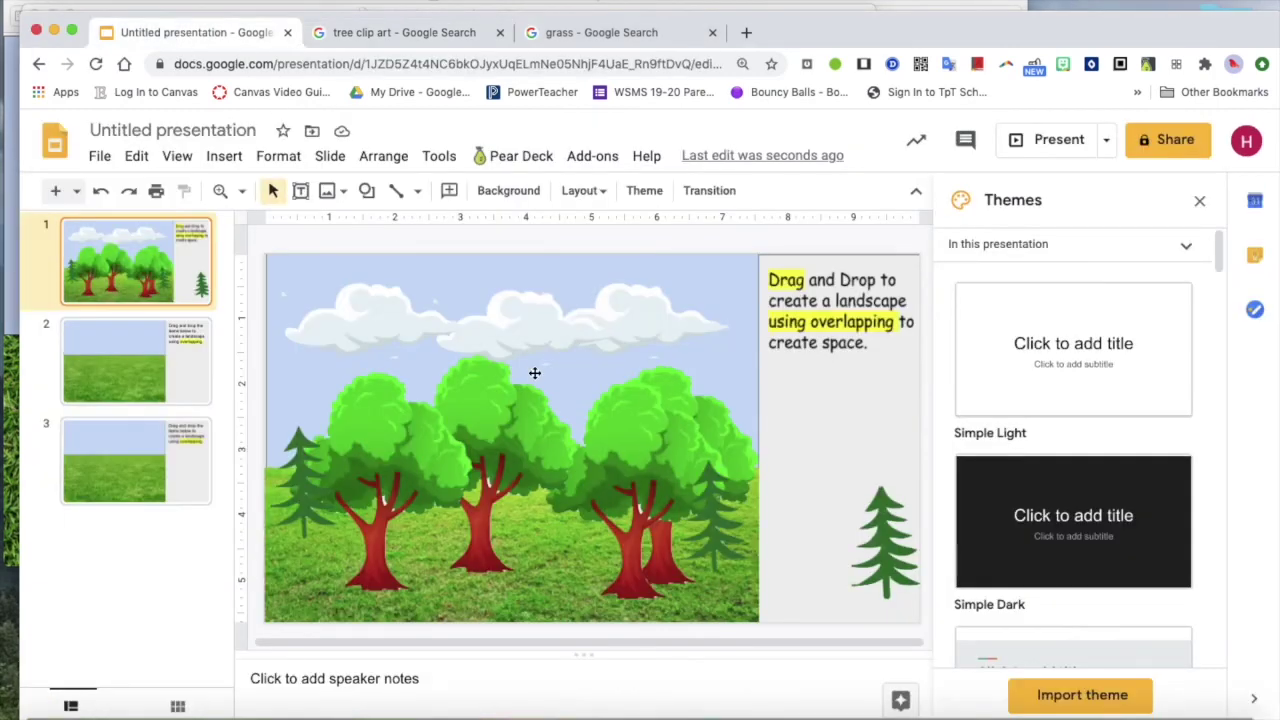
{"action": "left_click", "coordinate": [127, 460]}
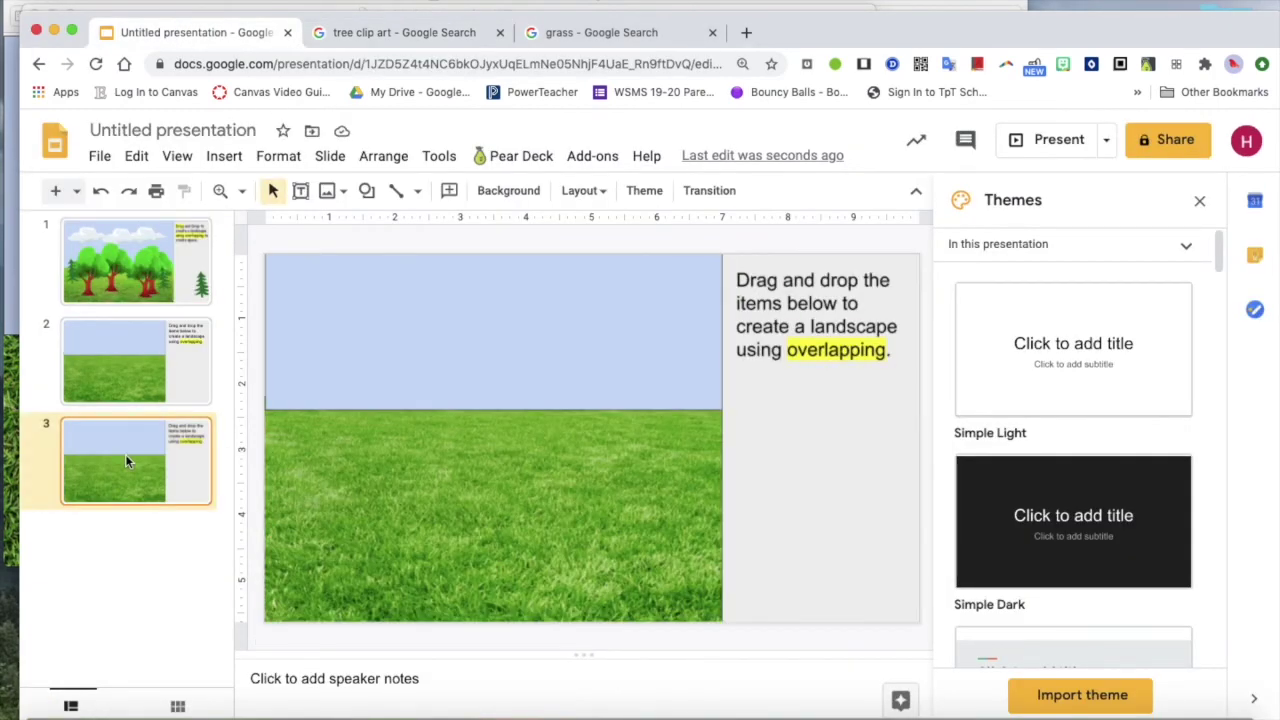
{"action": "key", "text": "super+v"}
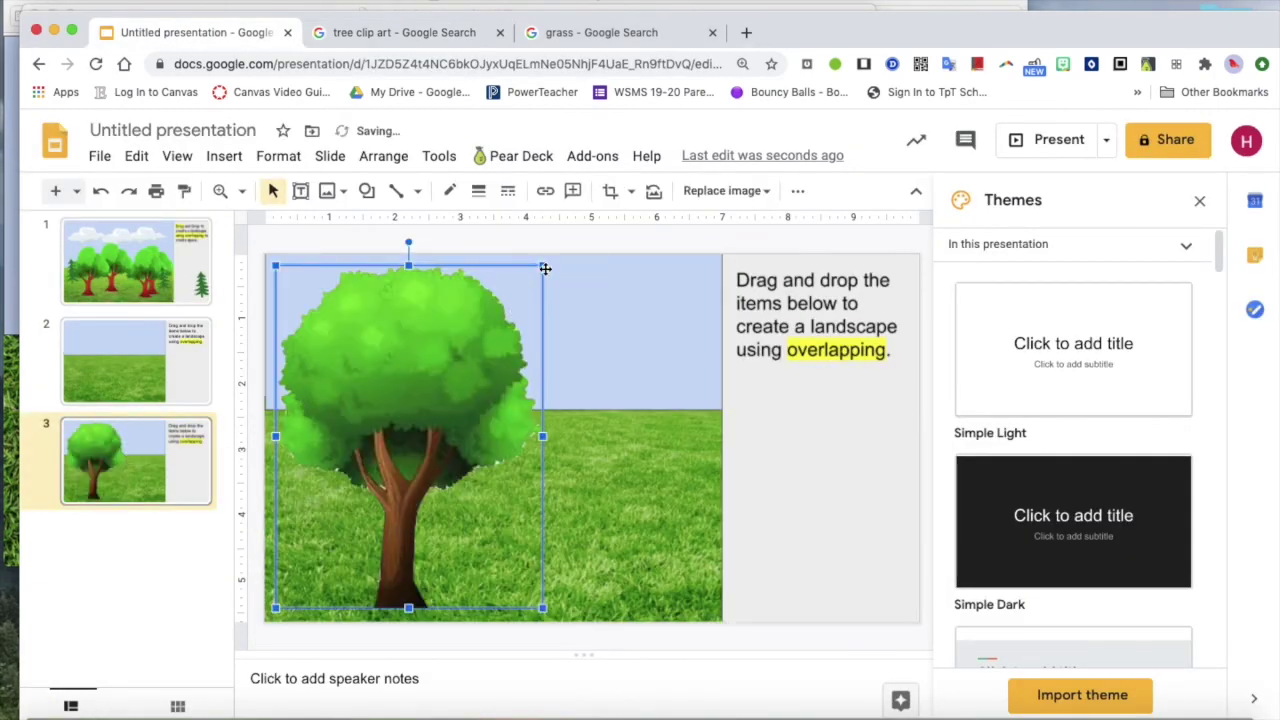
Step: Shrink the tree, park it in the grey tray below the instructions, and duplicate it
{"action": "left_click_drag", "start_coordinate": [543, 265], "coordinate": [431, 409]}
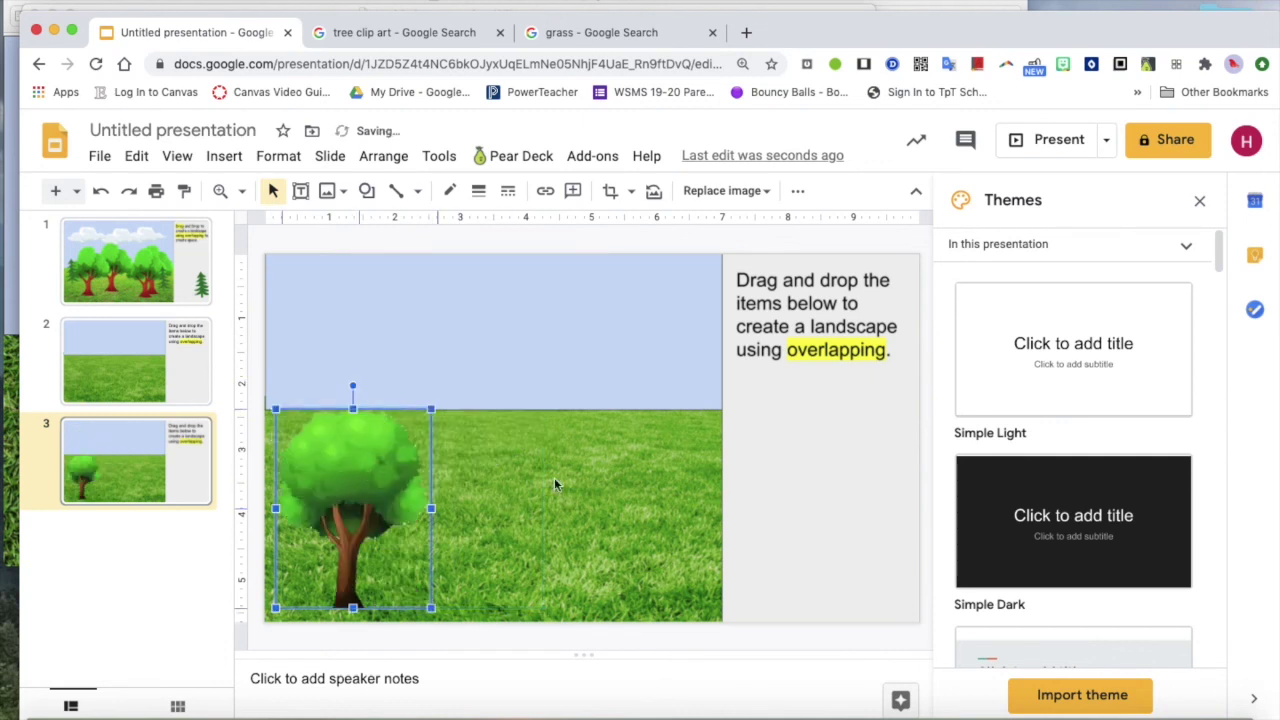
{"action": "left_click_drag", "start_coordinate": [554, 477], "coordinate": [803, 477]}
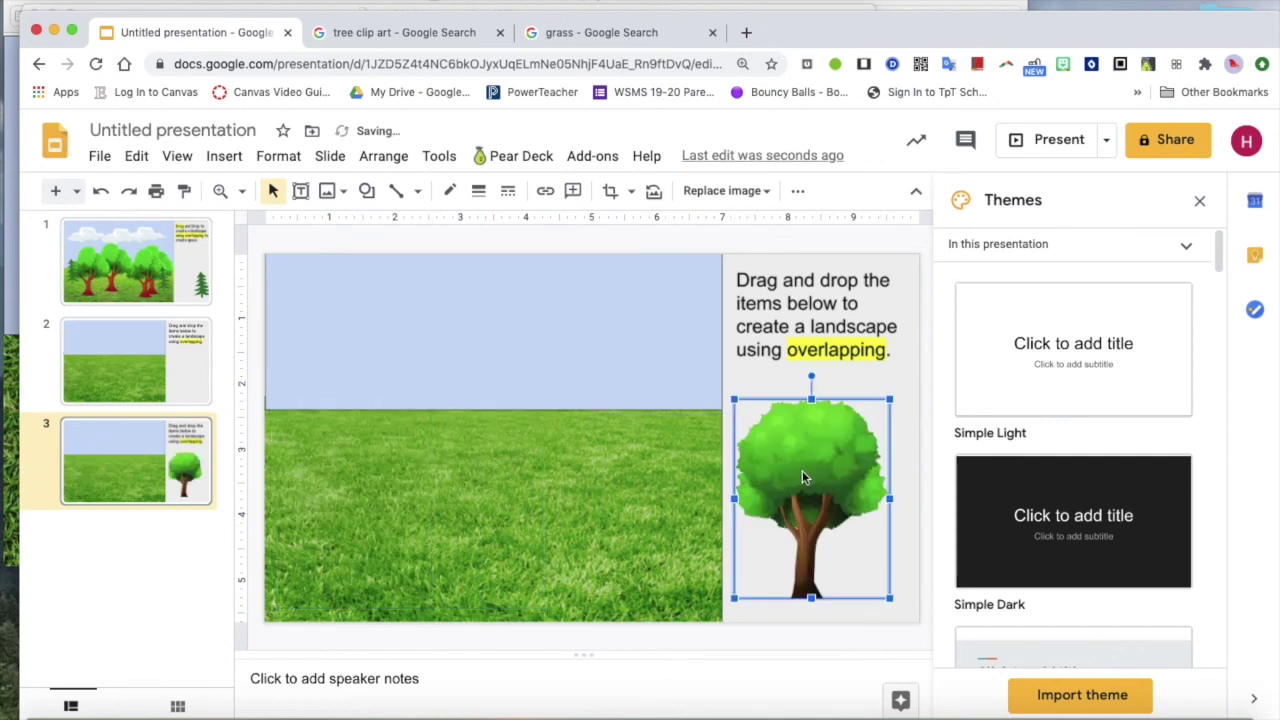
{"action": "key", "text": "super+d"}
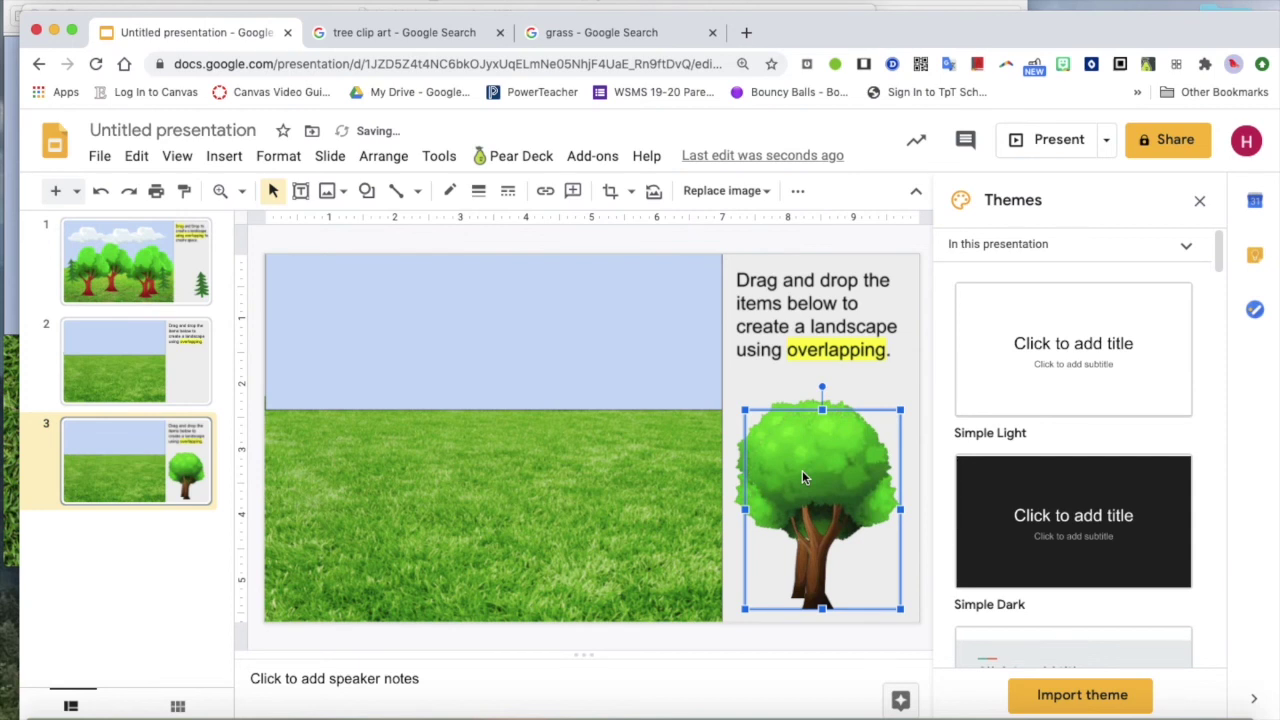
{"action": "key", "text": "super+d"}
{"action": "key", "text": "super+d"}
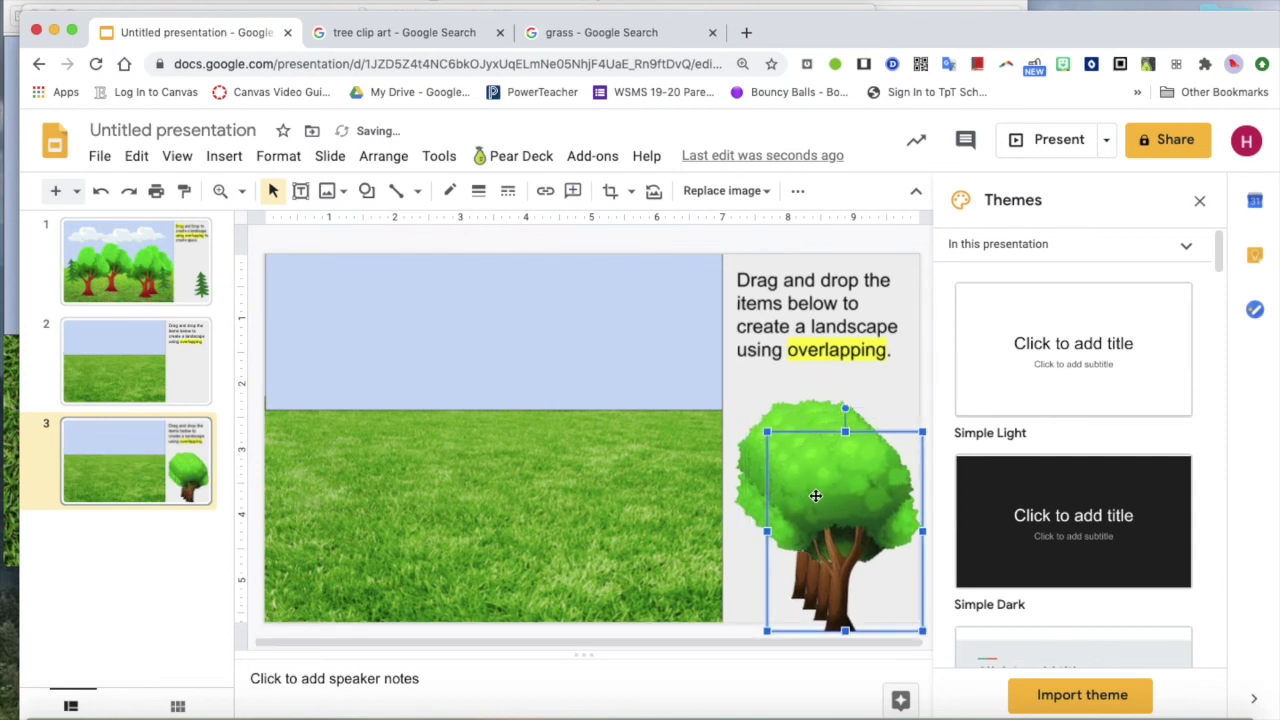
{"action": "key", "text": "super+z"}
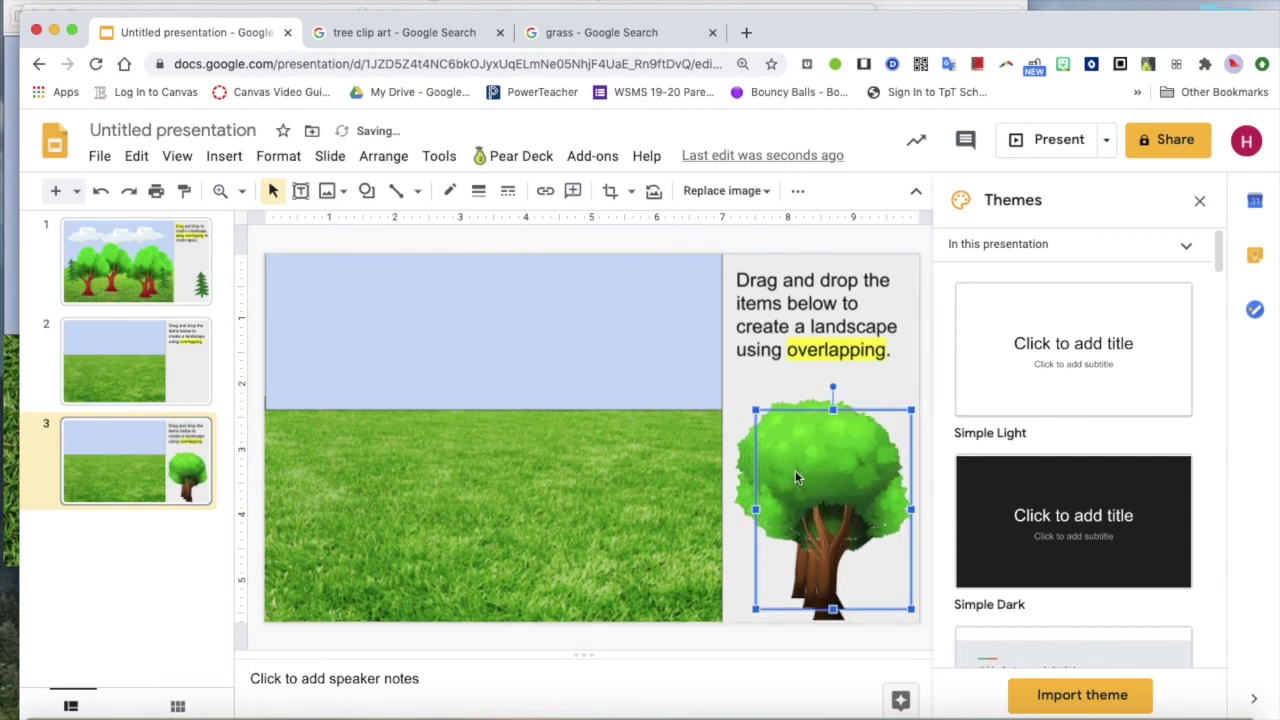
{"action": "left_click", "coordinate": [579, 517]}
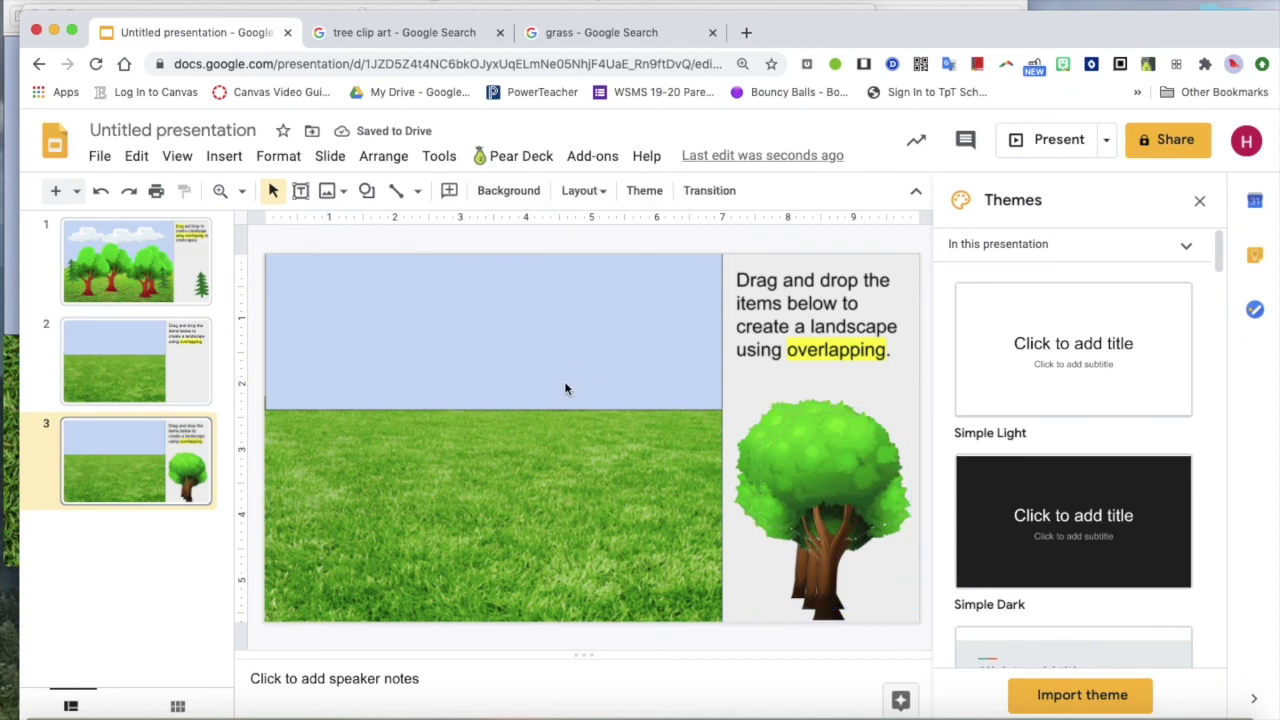